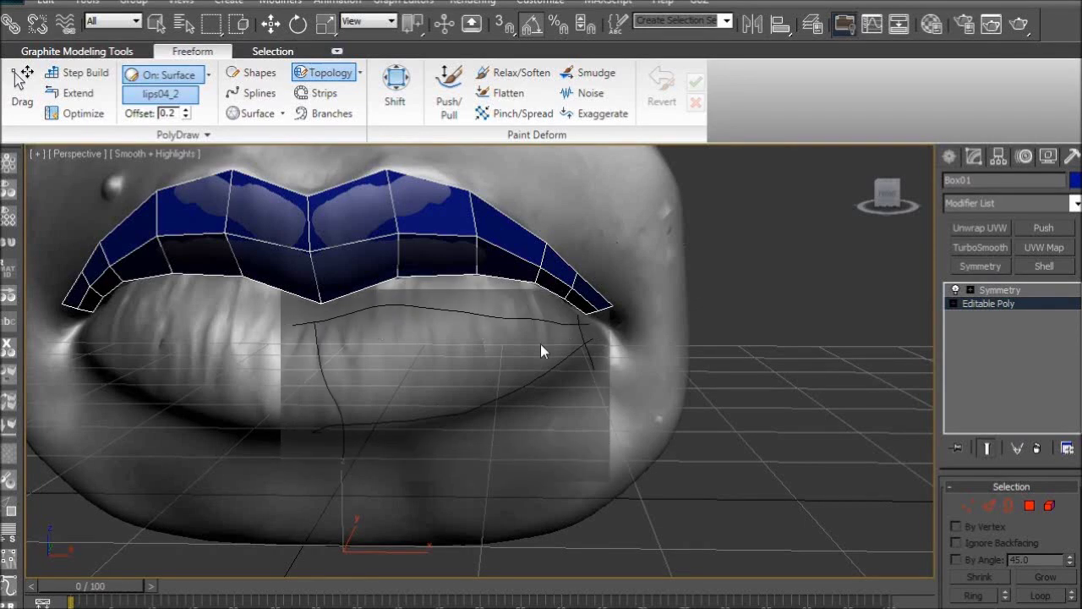
left_click_drag(589, 330, 296, 386)
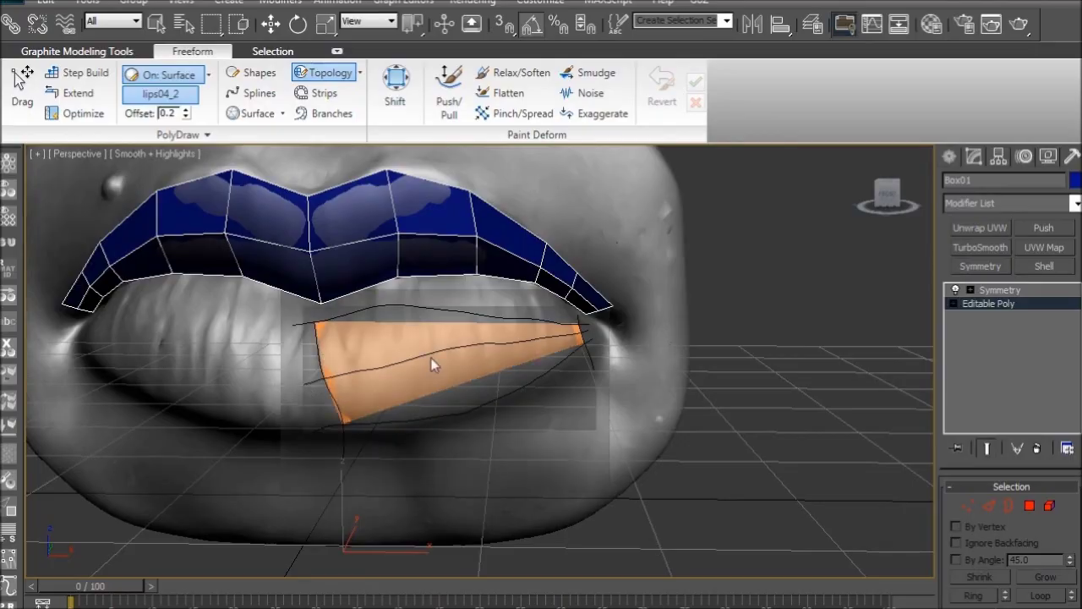
scroll(449, 348, "up", 1)
mouse_move(448, 348)
middle_mouse_down()
mouse_move(359, 338)
mouse_move(361, 355)
mouse_move(281, 327)
middle_mouse_up()
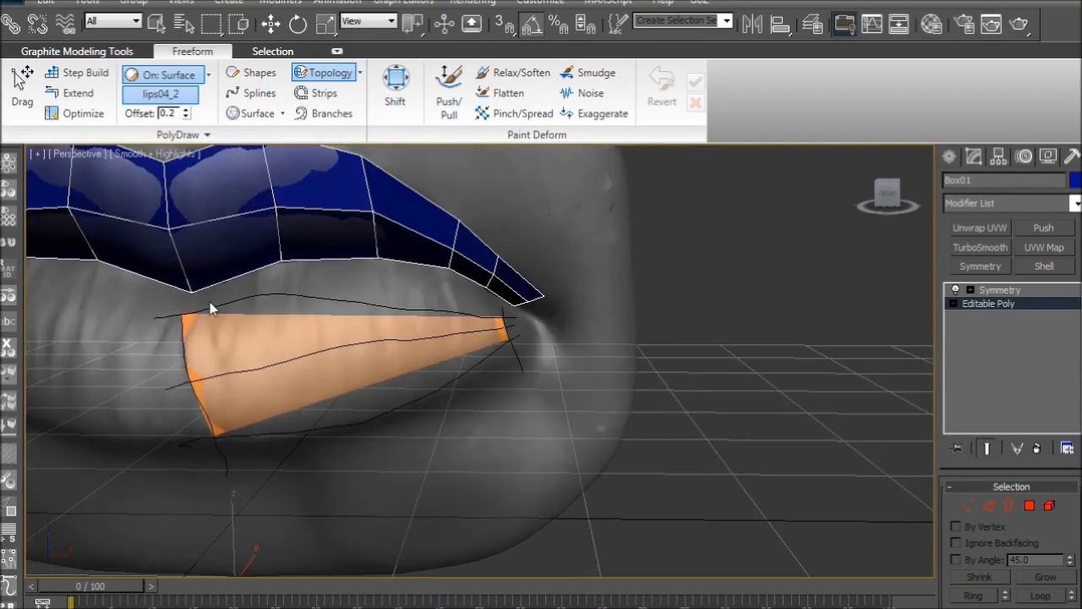
middle_click_drag(212, 309, 449, 343)
scroll(250, 302, "up", 3)
left_click_drag(420, 244, 426, 385)
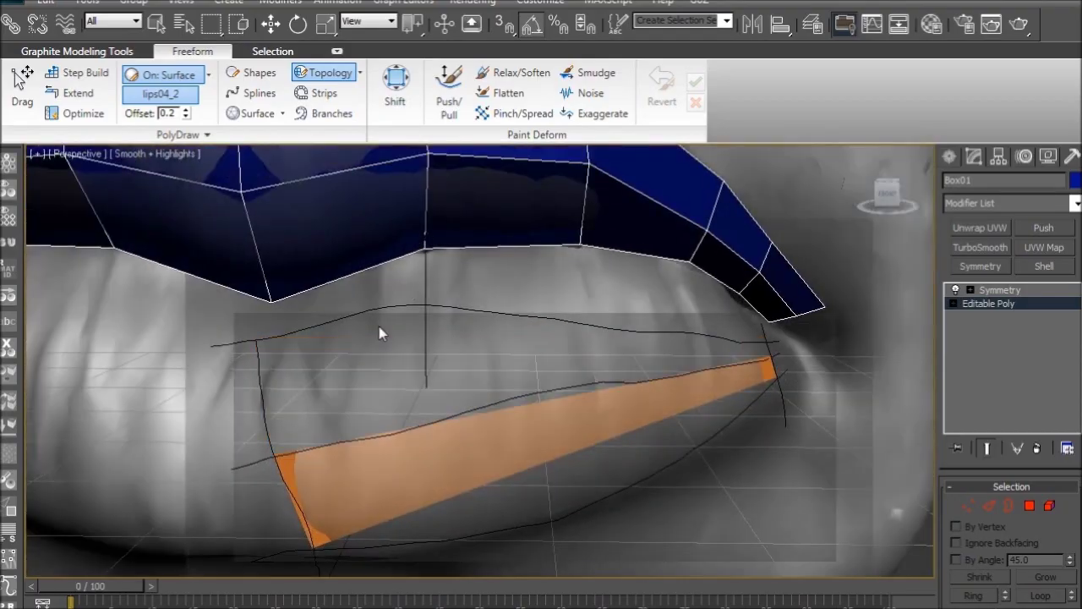
left_click_drag(271, 303, 282, 402)
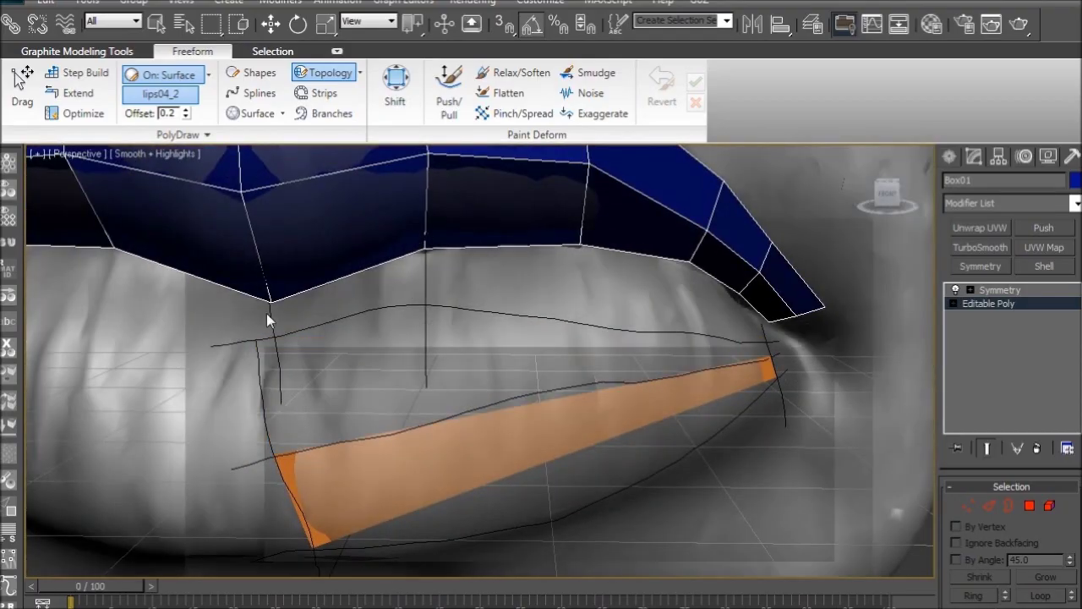
mouse_move(251, 307)
left_mouse_down()
mouse_move(285, 309)
mouse_move(453, 254)
left_mouse_up()
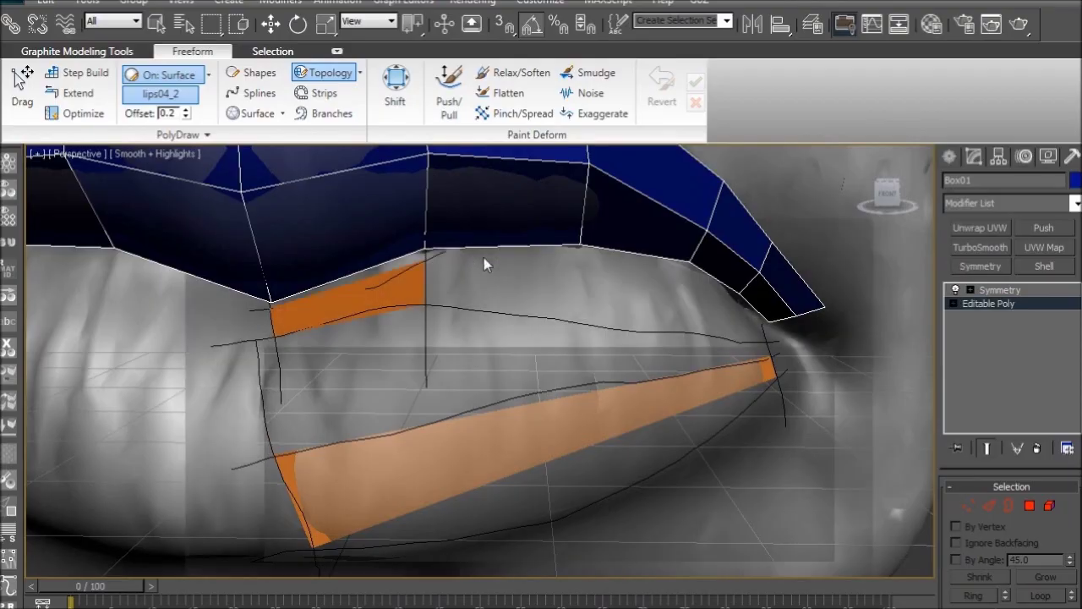
right_click(495, 301)
middle_click_drag(344, 320, 695, 283, "alt")
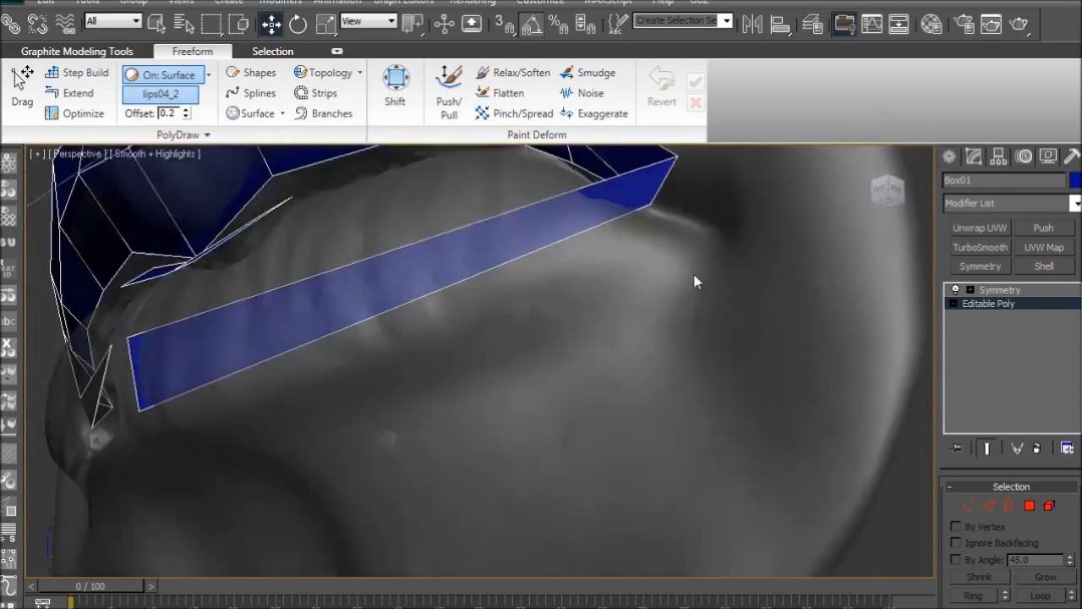
middle_click_drag(644, 198, 744, 242, "alt")
key("ctrl+z")
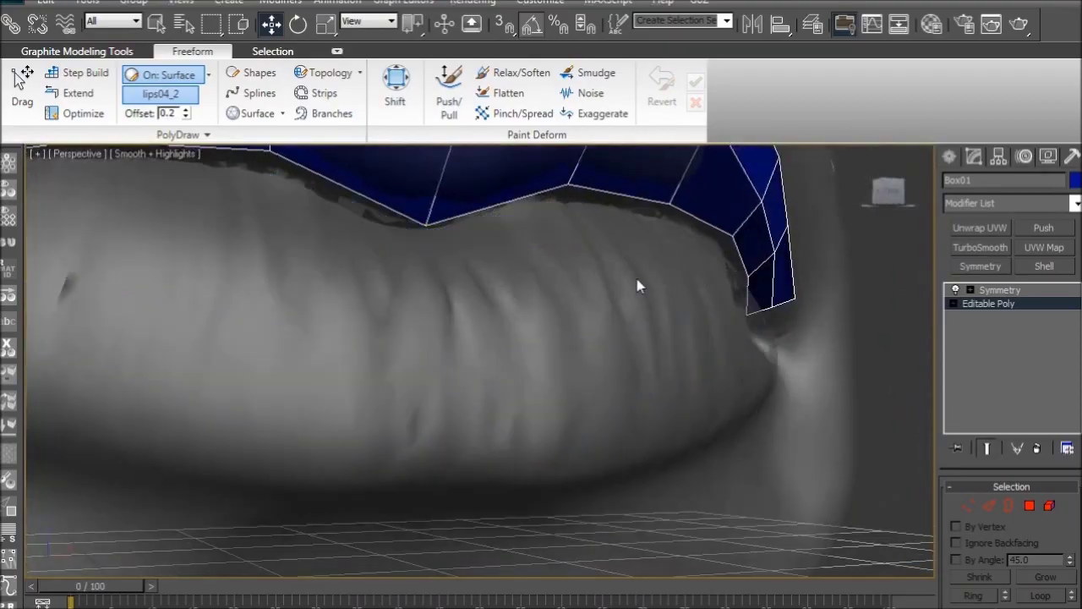
With the Topology tool, draw three lengthwise strokes across half of the lower lip, along its lower edge, middle and upper edge
middle_click_drag(590, 291, 495, 310, "alt")
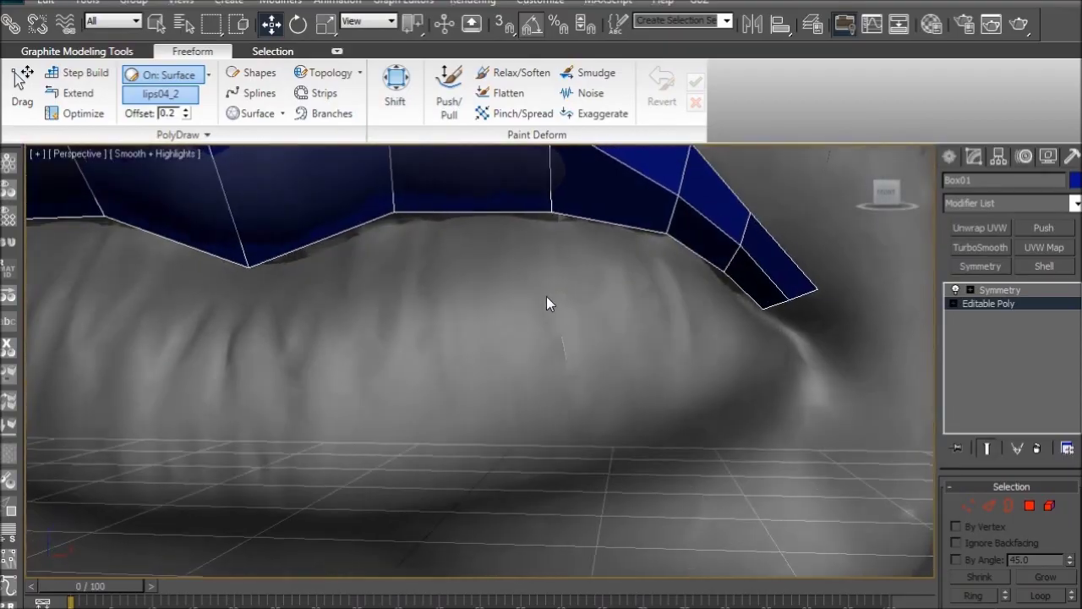
left_click(326, 72)
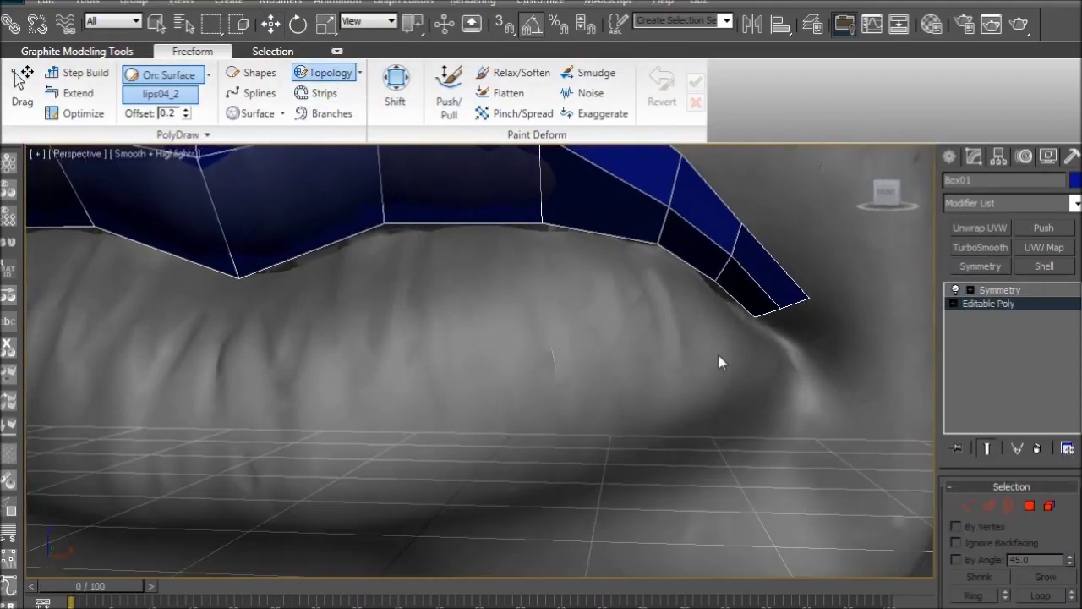
scroll(719, 355, "down", 5)
mouse_move(595, 409)
left_mouse_down()
mouse_move(437, 448)
mouse_move(309, 461)
left_mouse_up()
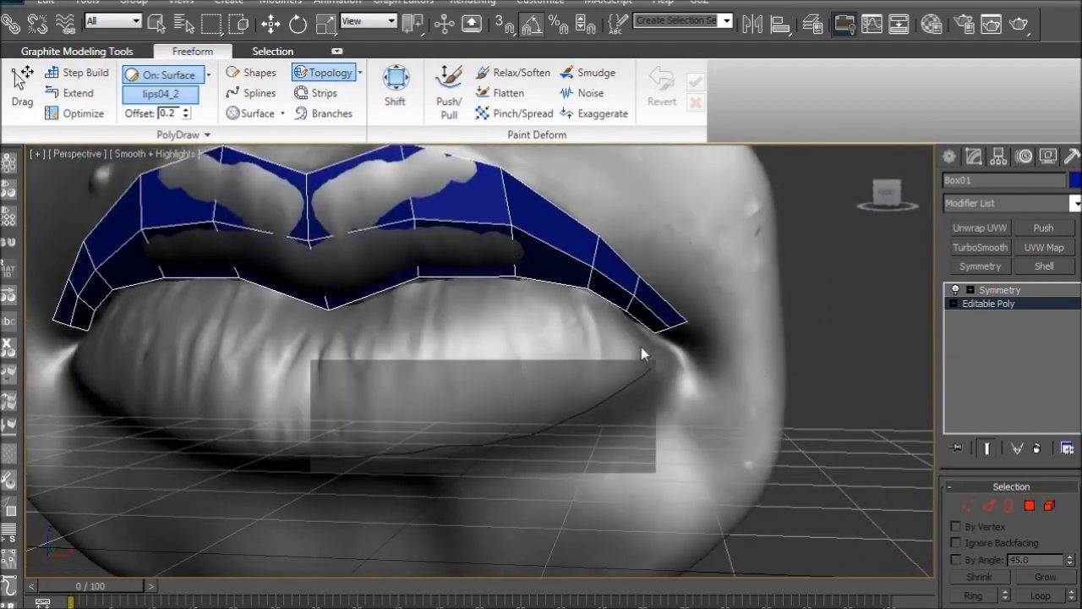
left_click_drag(640, 355, 449, 381)
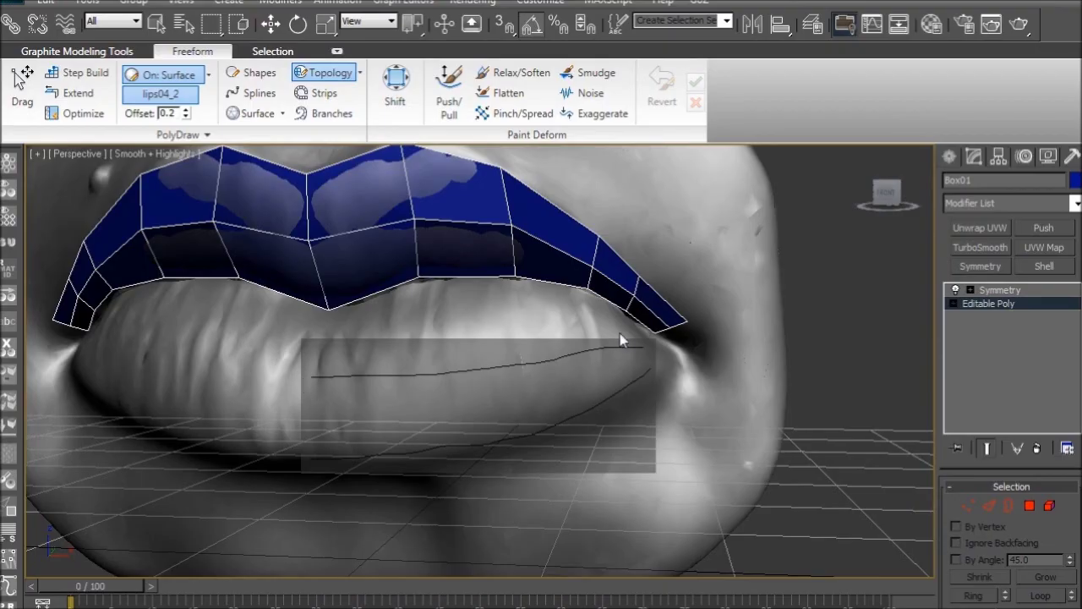
mouse_move(629, 329)
left_mouse_down()
mouse_move(521, 300)
mouse_move(365, 316)
mouse_move(307, 345)
left_mouse_up()
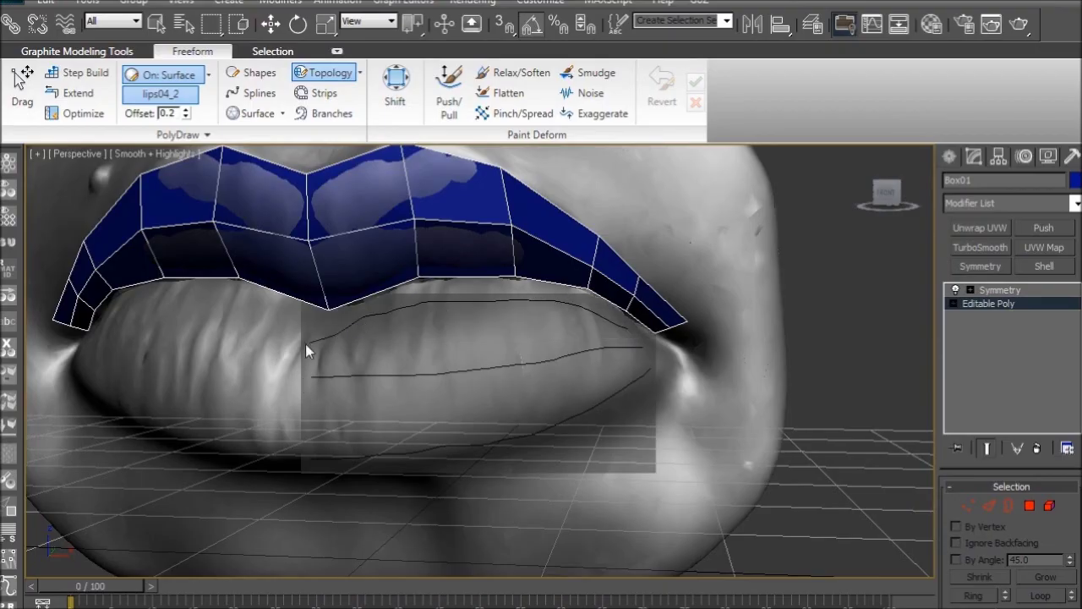
Draw crossing topology strokes at the lower lip's centre line and near the mouth corner to close the grid's ends
middle_click_drag(421, 345, 441, 344, "alt")
mouse_move(415, 398)
middle_mouse_down("alt")
mouse_move(411, 369)
mouse_move(411, 384)
middle_mouse_up("alt")
left_click_drag(357, 302, 357, 438)
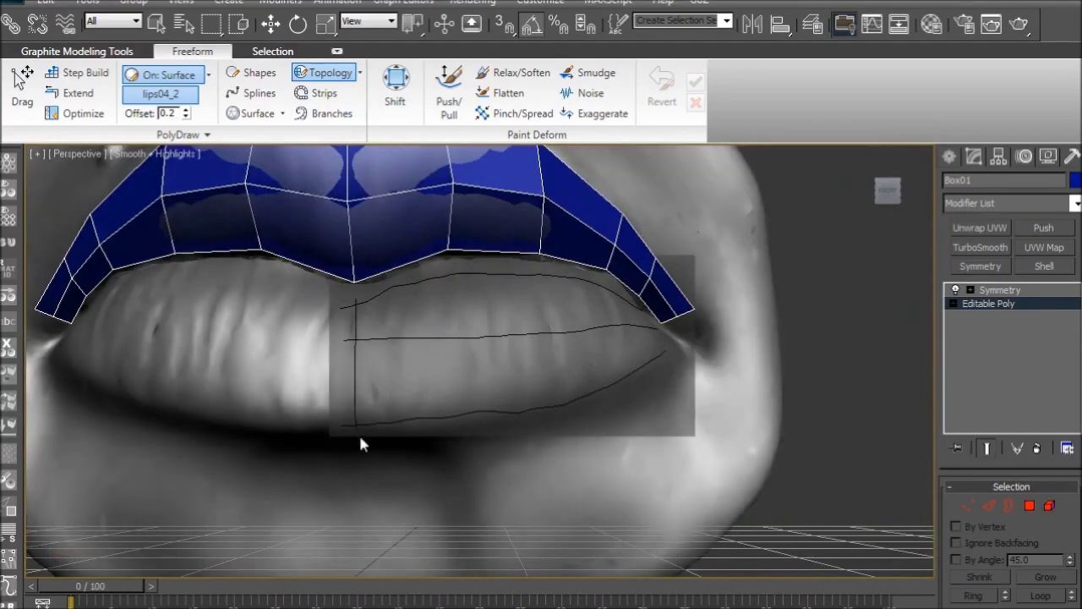
middle_click_drag(517, 360, 556, 303, "alt")
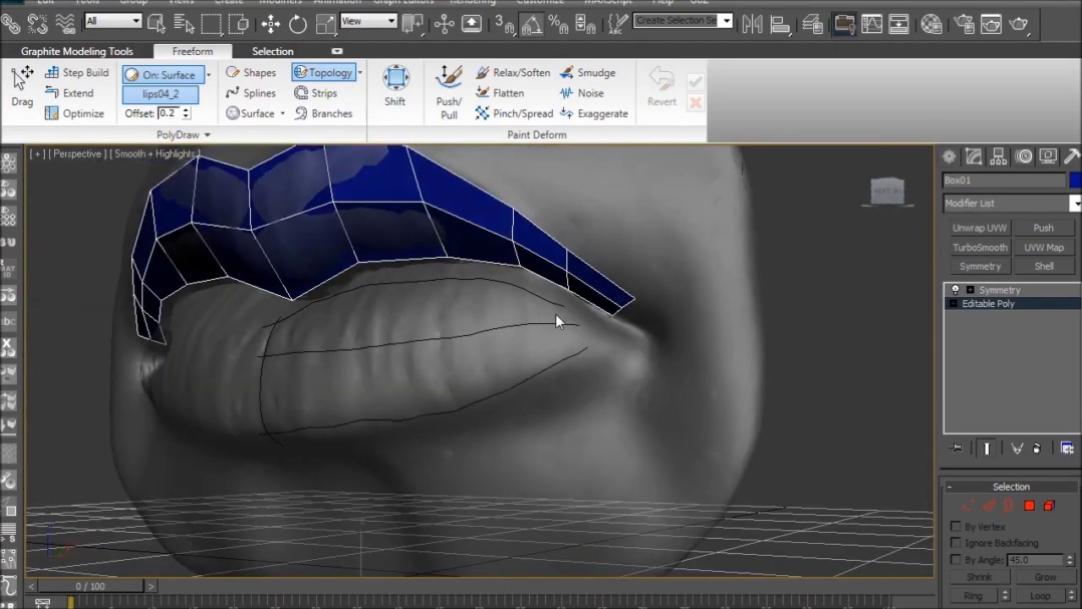
left_click_drag(553, 295, 567, 369)
mouse_move(506, 311)
middle_mouse_down("alt")
mouse_move(518, 343)
mouse_move(569, 323)
mouse_move(464, 291)
middle_mouse_up("alt")
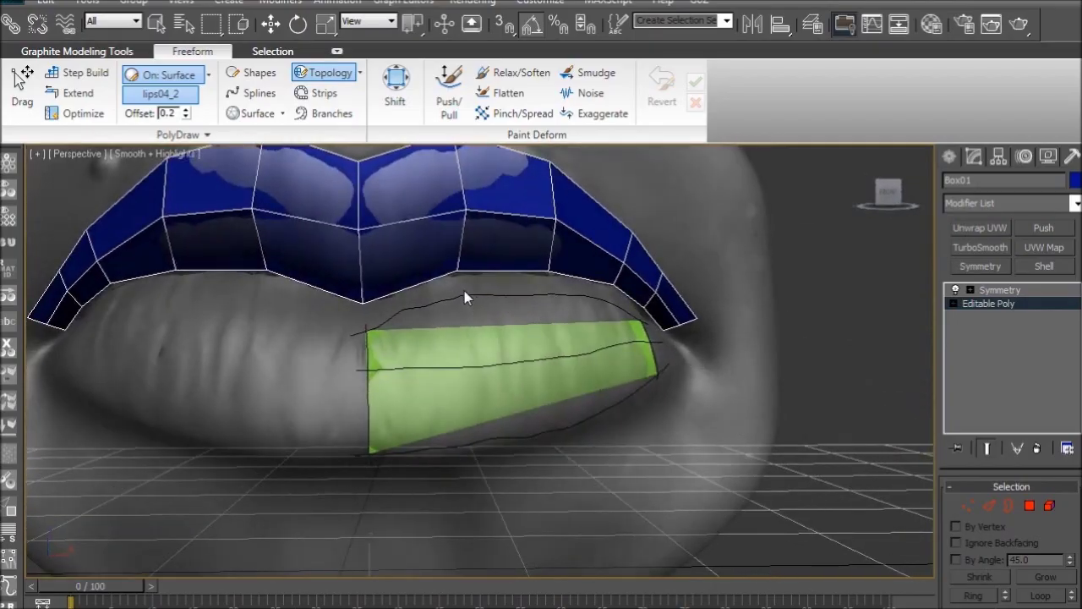
Draw four crossing strokes between the lower lip's centre and the mouth corner, redoing the first, and commit the topology mesh
left_click_drag(465, 291, 479, 426)
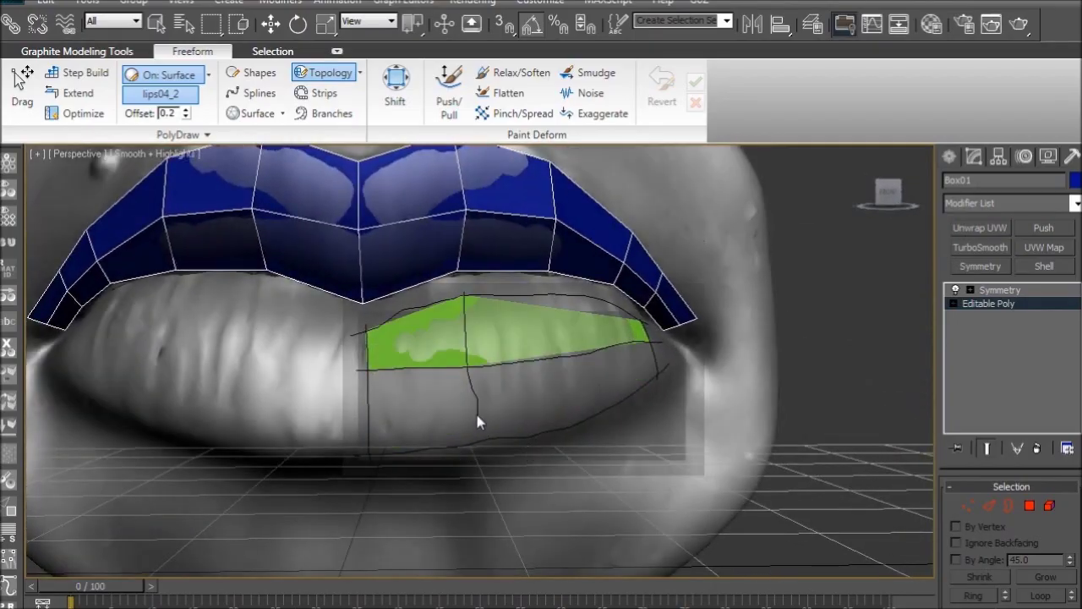
key("ctrl+z")
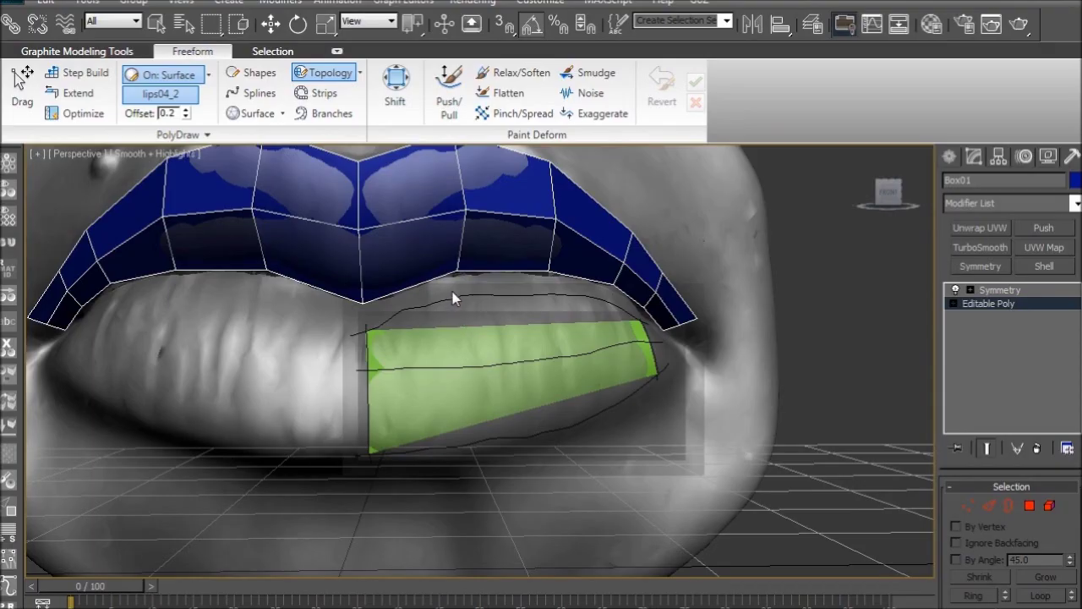
left_click_drag(450, 292, 463, 486)
middle_click_drag(483, 418, 457, 407, "alt")
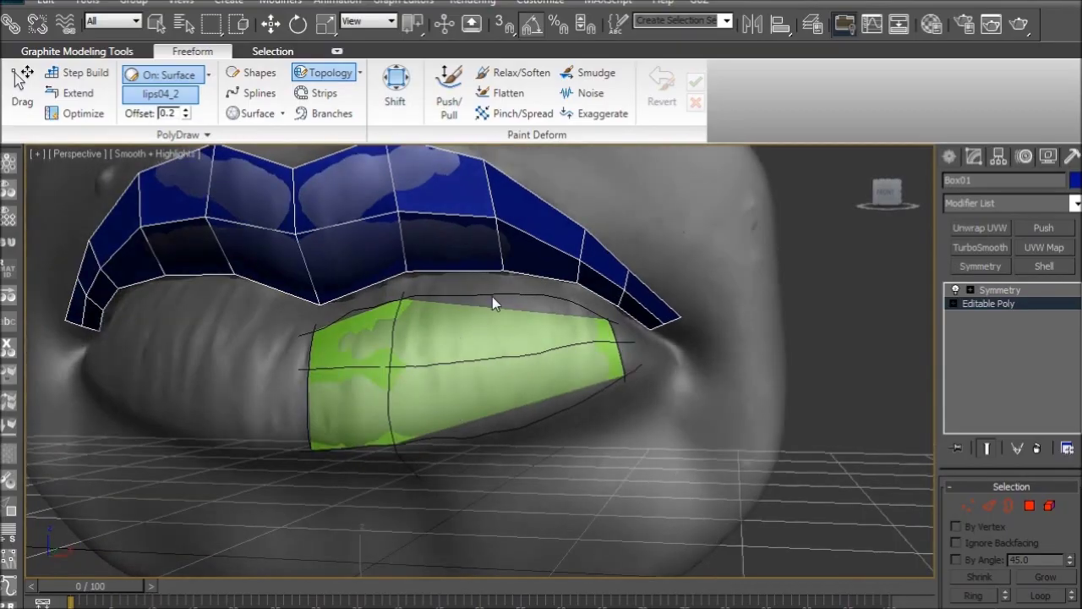
mouse_move(494, 294)
left_mouse_down()
mouse_move(503, 316)
mouse_move(496, 451)
left_mouse_up()
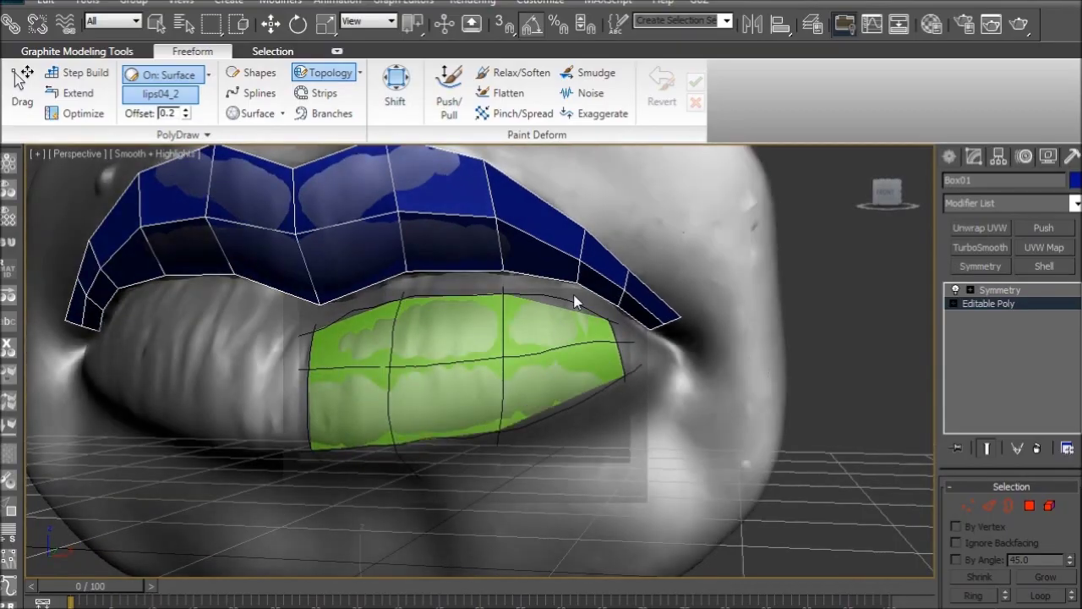
left_click_drag(573, 295, 559, 436)
middle_click_drag(589, 394, 531, 385)
left_click_drag(532, 315, 524, 411)
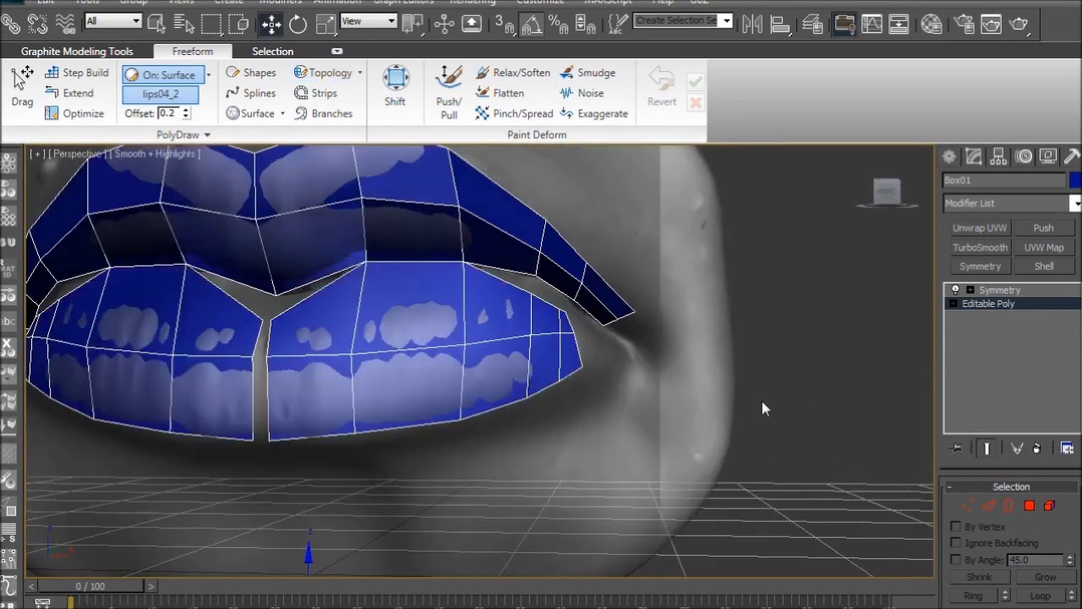
Split the edge that joins the upper and lower lip meshes and separate the lower lip from the upper one
middle_click_drag(589, 343, 405, 338, "alt")
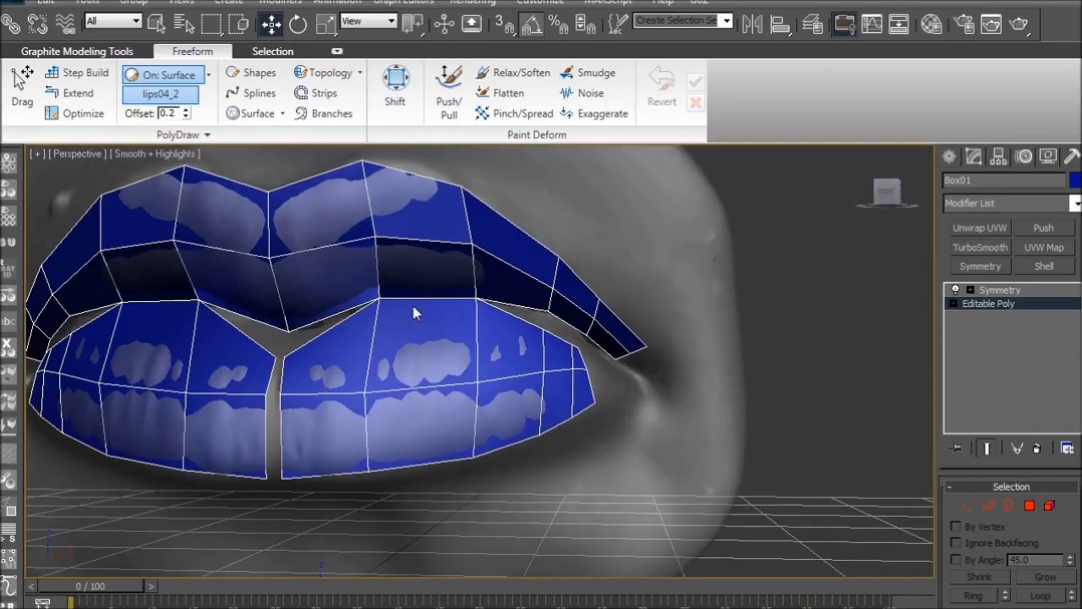
scroll(415, 313, "up", 3)
scroll(541, 303, "up", 2)
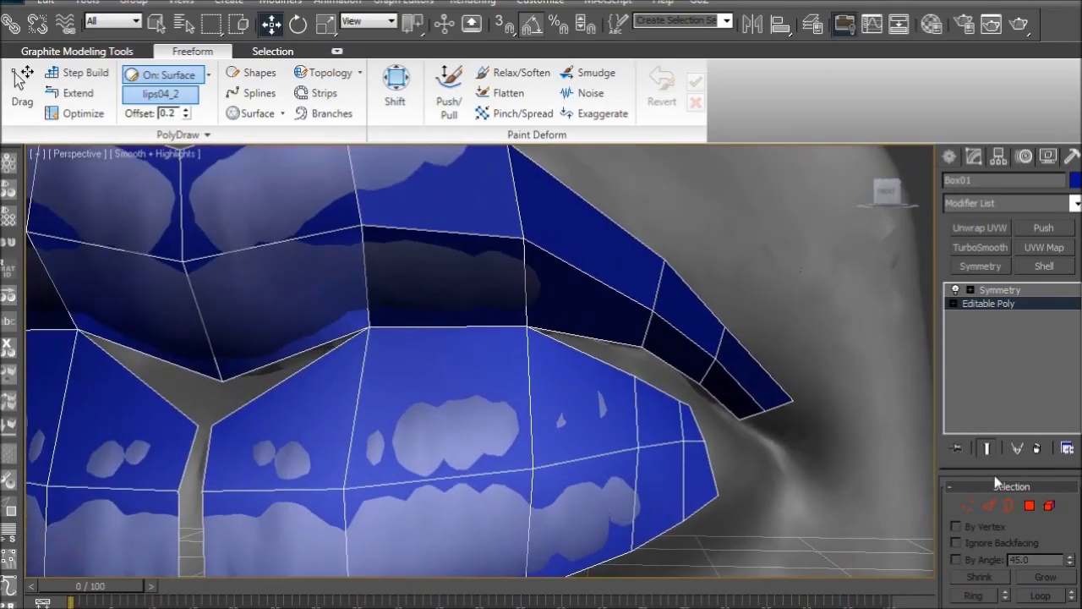
left_click(990, 505)
left_click(432, 328)
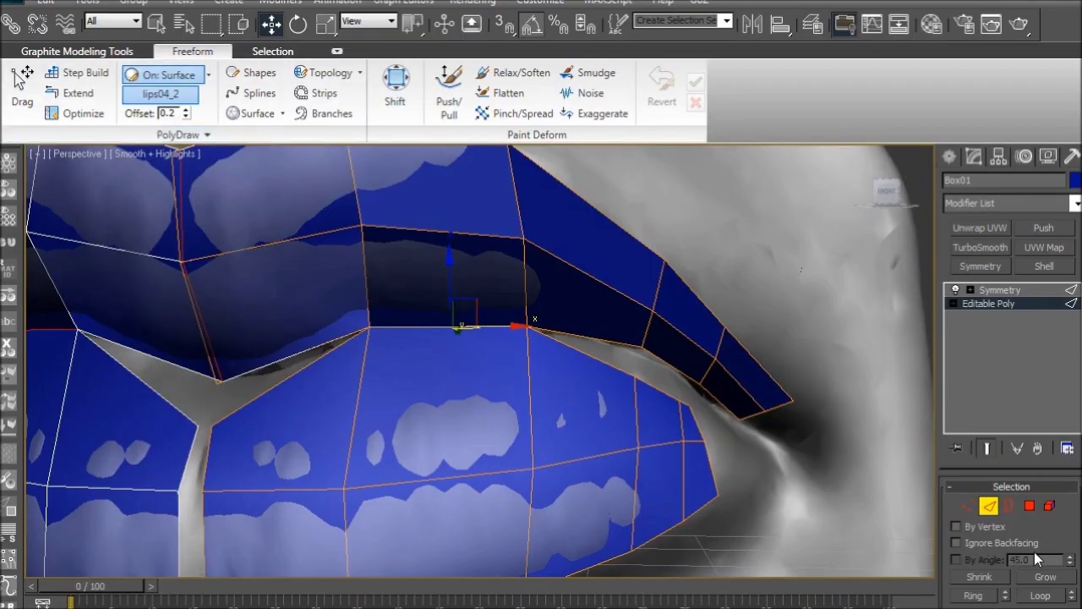
scroll(1060, 545, "down", 5)
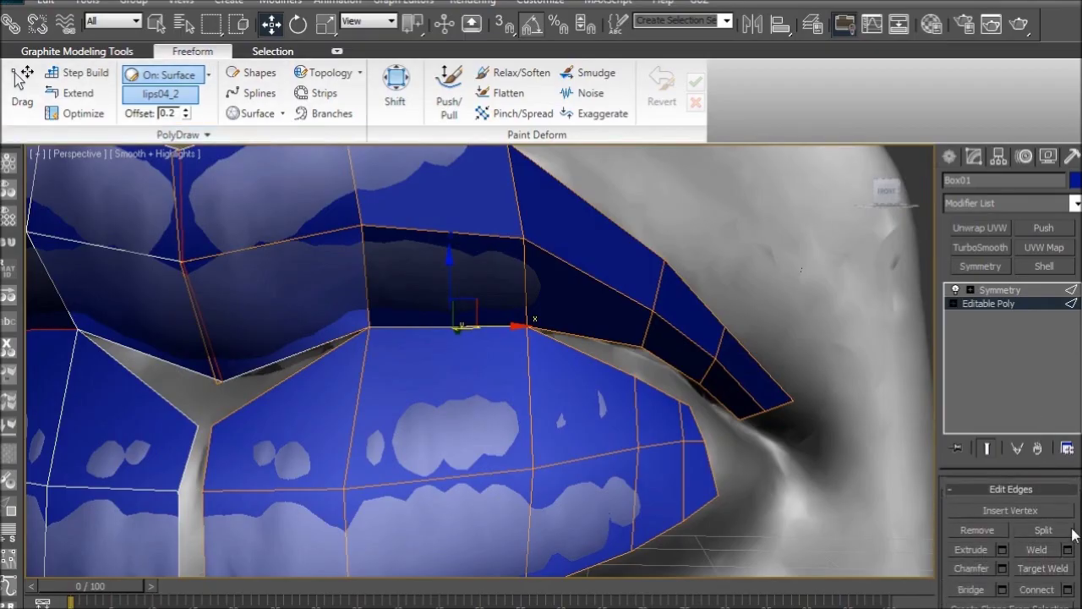
left_click(1051, 531)
left_click_drag(448, 251, 445, 272)
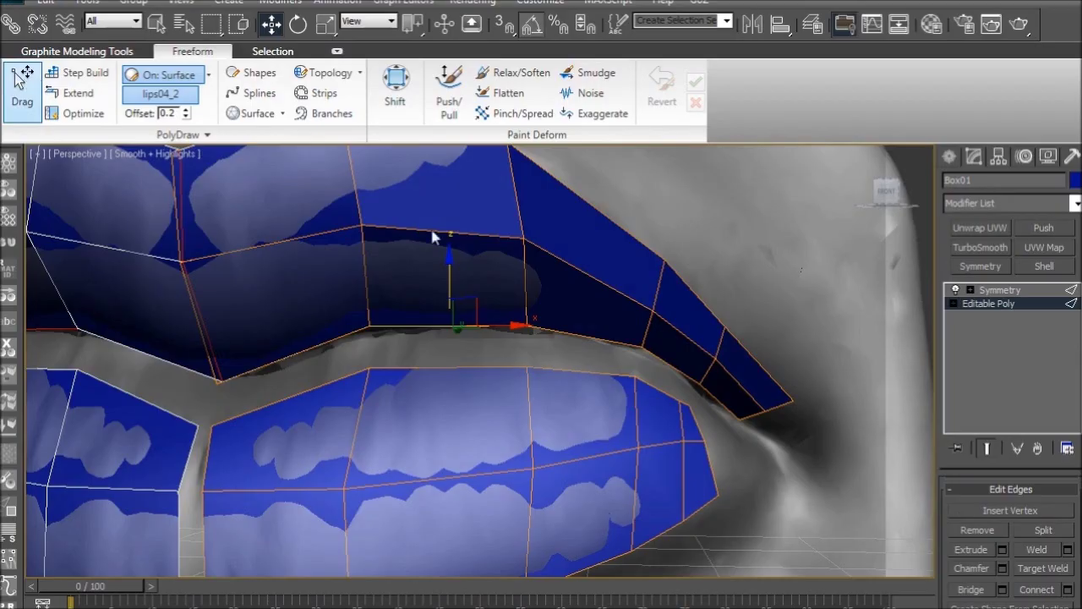
Leave edge editing and use the PolyDraw Drag tool to move the lower lip's top and bottom centre vertices onto the symmetry line
left_click(985, 304)
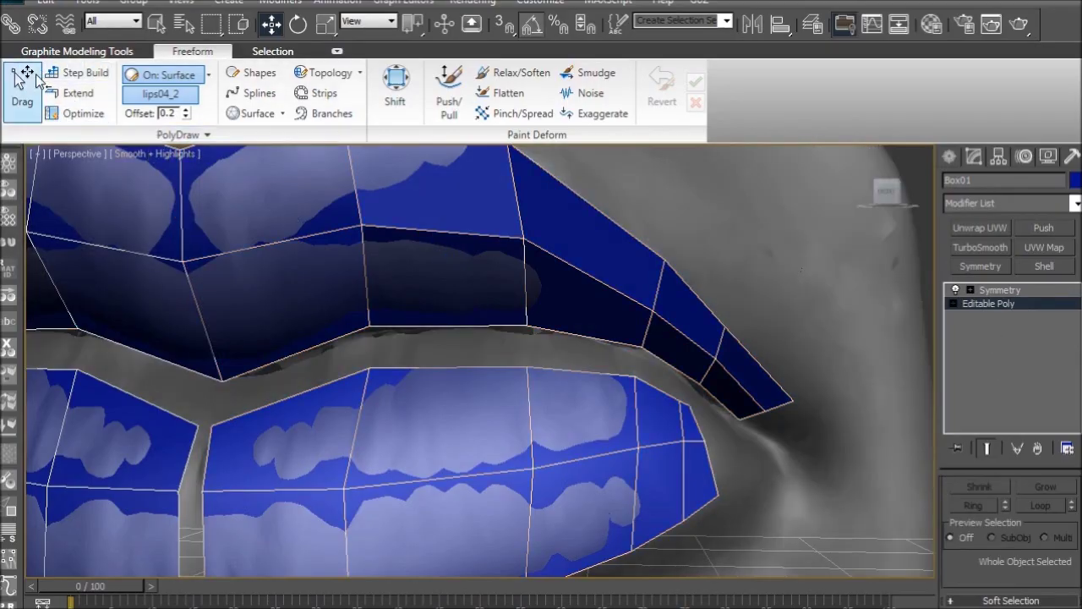
left_click(24, 78)
middle_click_drag(282, 358, 323, 329)
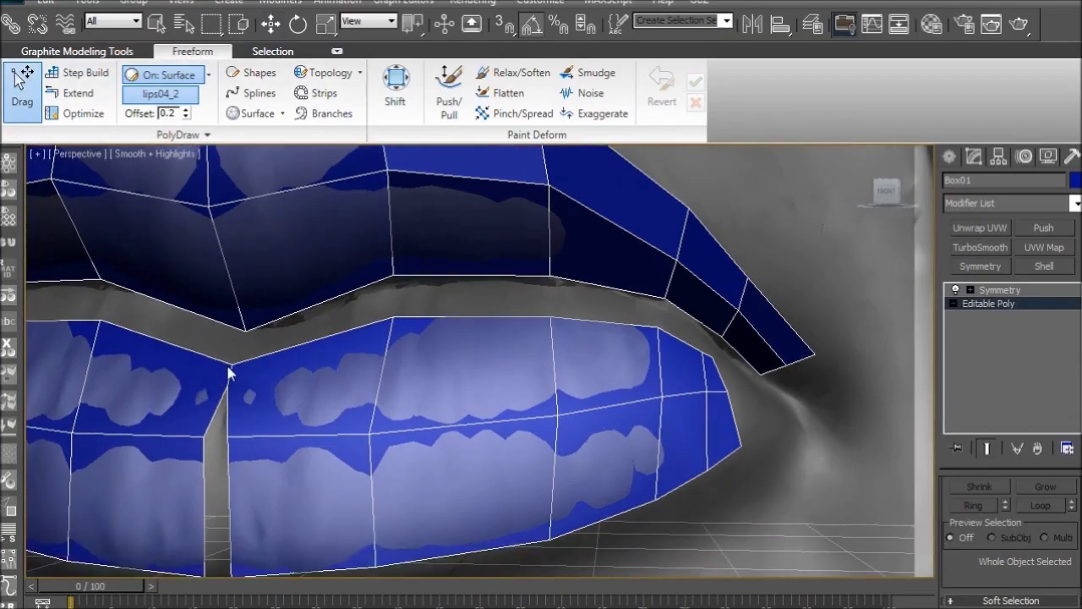
scroll(278, 370, "up", 5)
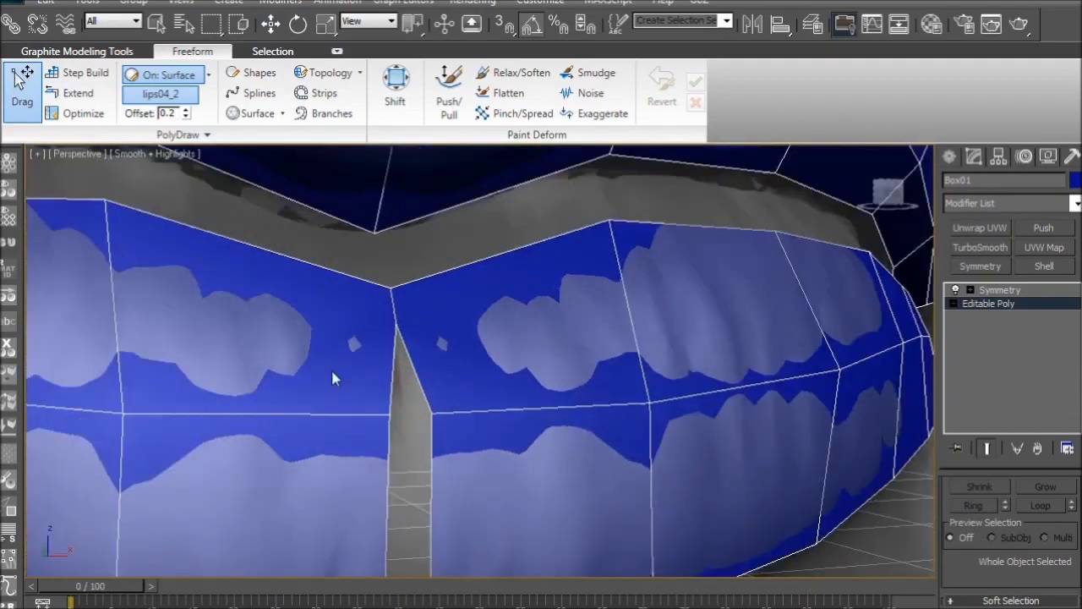
middle_click_drag(331, 371, 332, 331)
middle_click_drag(328, 410, 344, 371)
left_click_drag(330, 495, 296, 488)
middle_click_drag(314, 359, 313, 432)
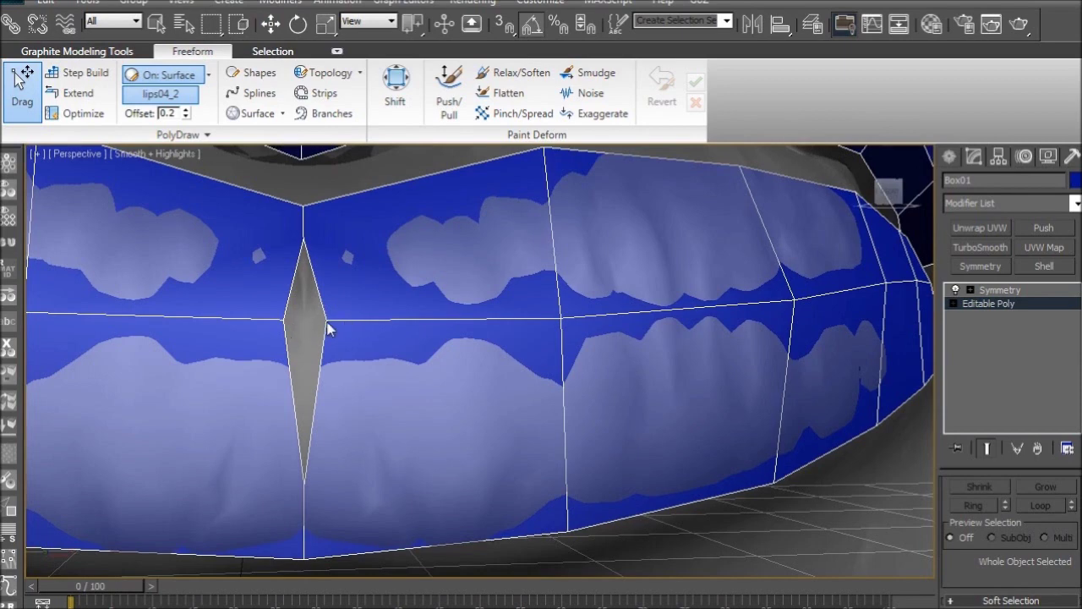
Drag the lower lip's middle centre vertex onto the symmetry line to close the remaining gap between the mirrored halves
left_click_drag(328, 329, 310, 327)
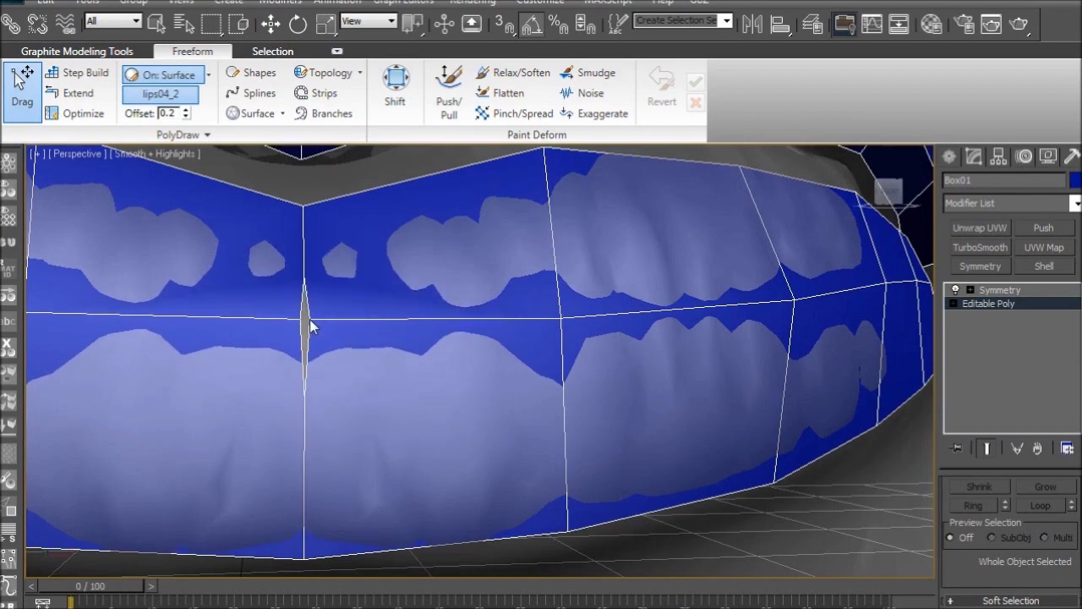
middle_click_drag(311, 327, 394, 355)
scroll(333, 358, "up", 5)
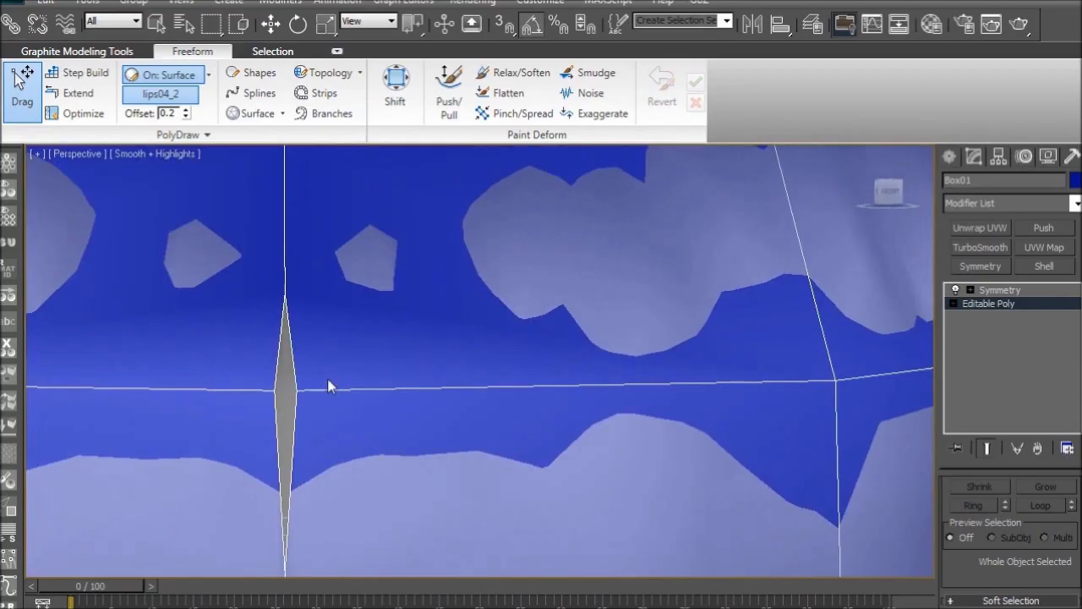
scroll(330, 386, "down", 8)
middle_click_drag(411, 375, 493, 321, "alt")
scroll(392, 327, "up", 6)
scroll(437, 331, "up", 4)
scroll(359, 406, "down", 8)
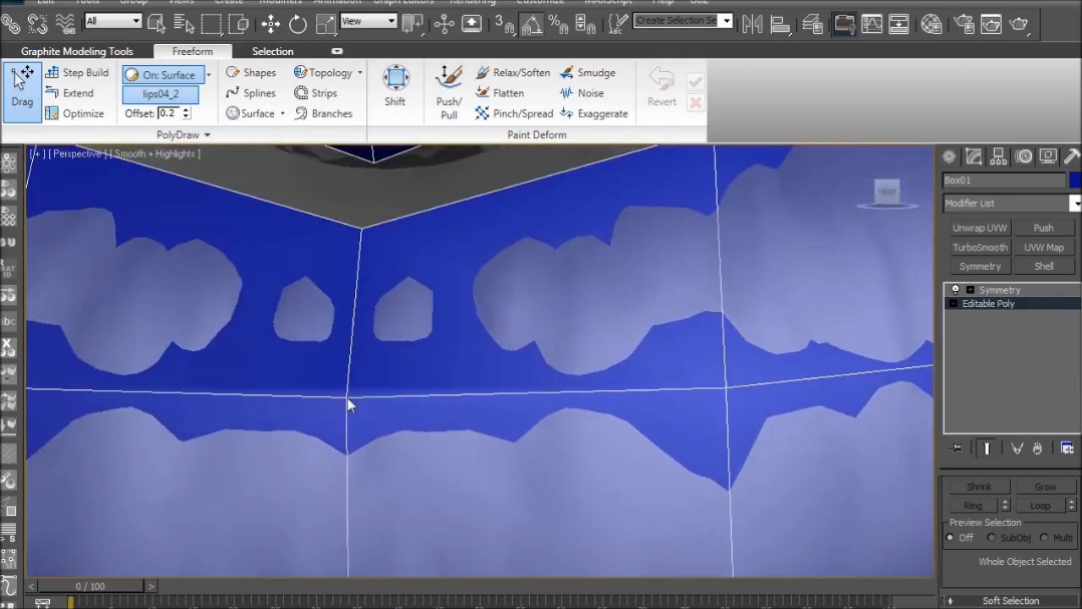
scroll(351, 381, "up", 6)
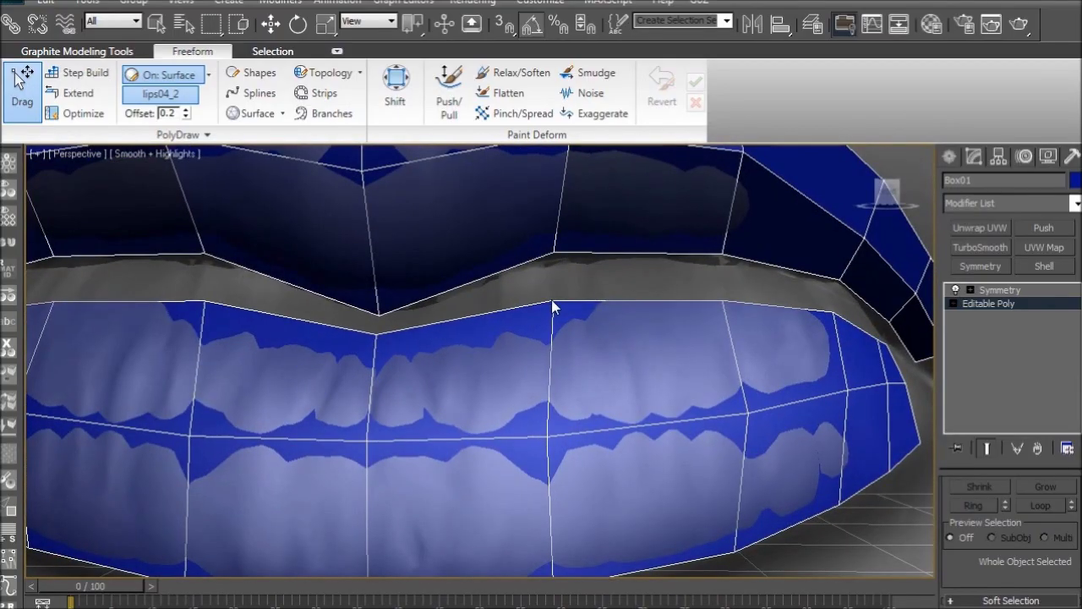
Drag the upper and middle end vertices of the lower lip mesh outward toward the mouth corner
middle_click_drag(552, 307, 504, 324, "alt")
left_click_drag(580, 314, 775, 392)
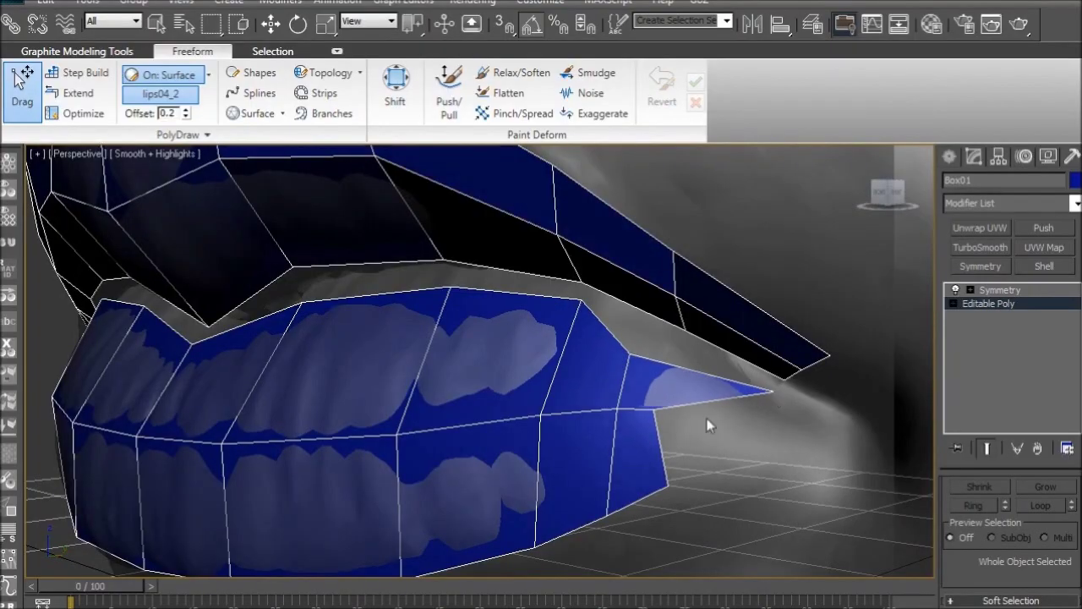
left_click_drag(675, 422, 764, 431)
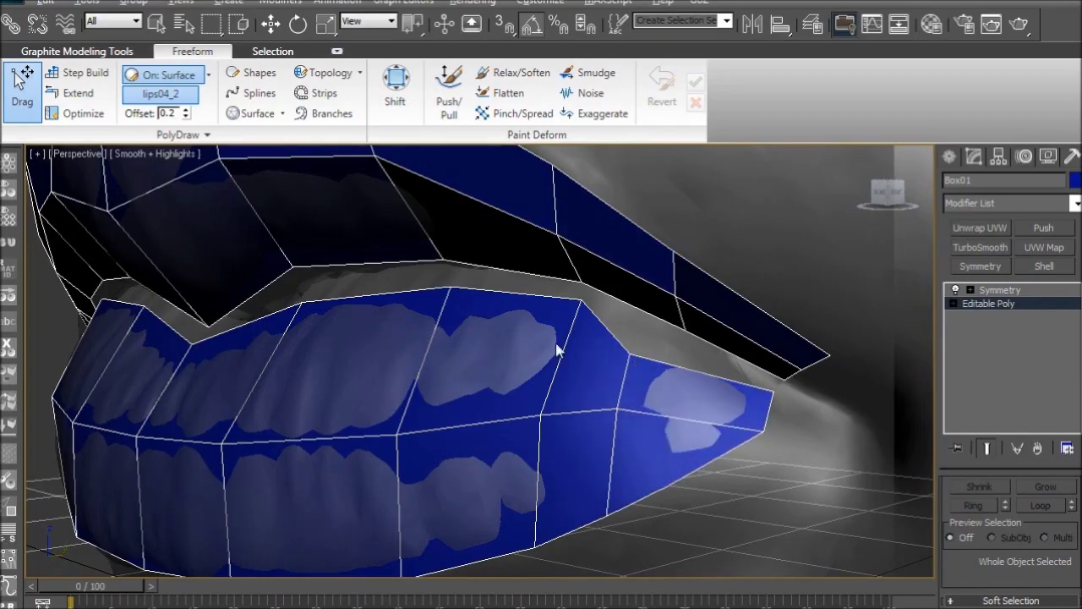
Drag the lower lip's vertices near the mouth corner outward so its last polygon columns follow the sculpted lip
middle_click_drag(557, 344, 484, 307, "alt")
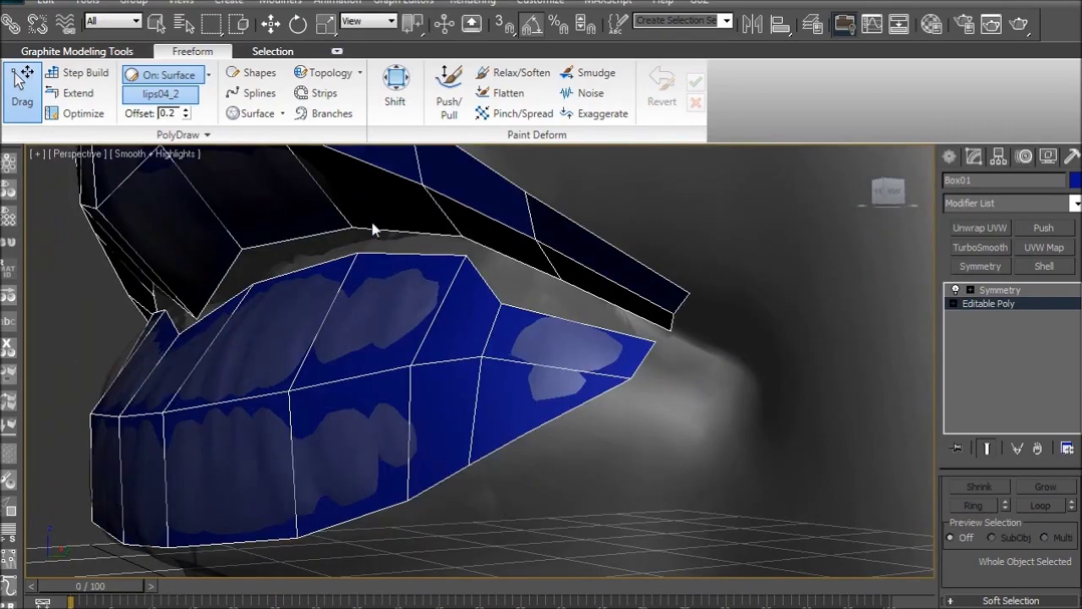
middle_click_drag(374, 227, 436, 345, "alt")
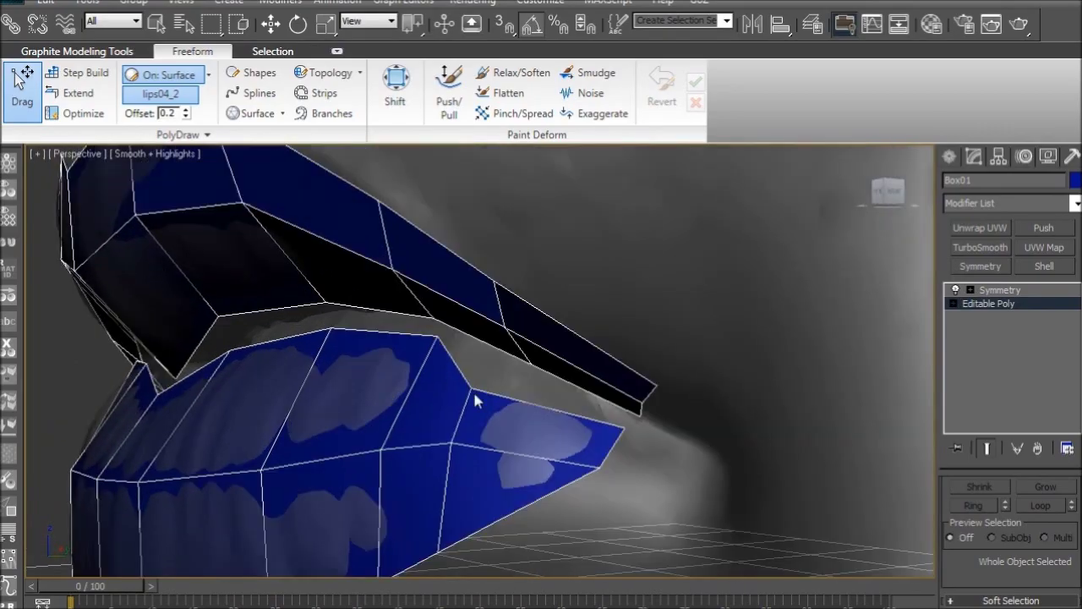
left_click_drag(472, 390, 531, 377)
middle_click_drag(512, 386, 398, 339, "alt")
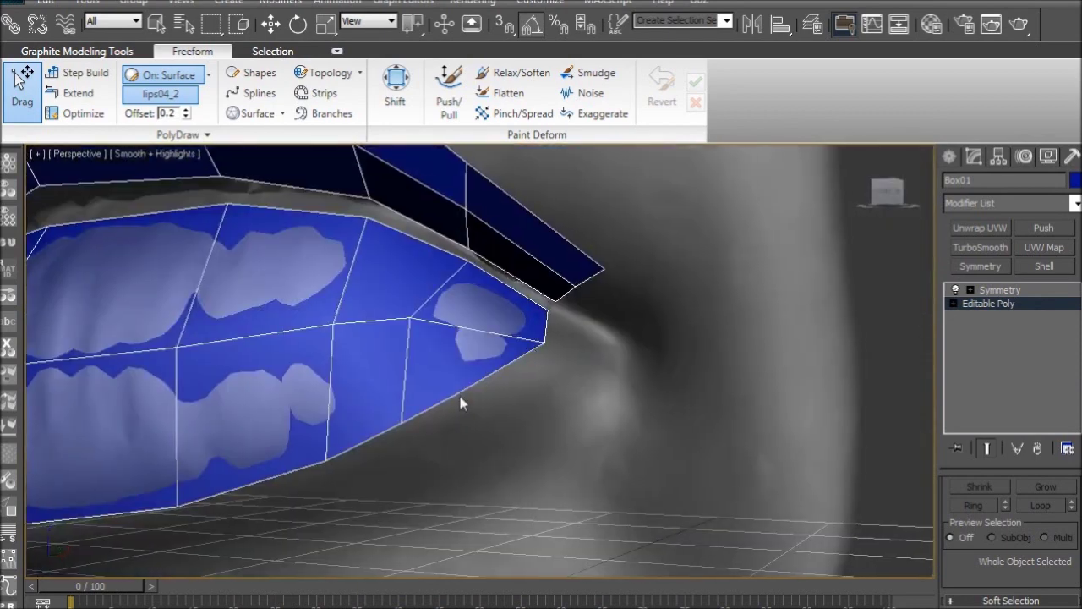
left_click_drag(461, 404, 554, 407)
left_click_drag(401, 323, 446, 328)
left_click_drag(404, 421, 429, 432)
scroll(525, 352, "down", 5)
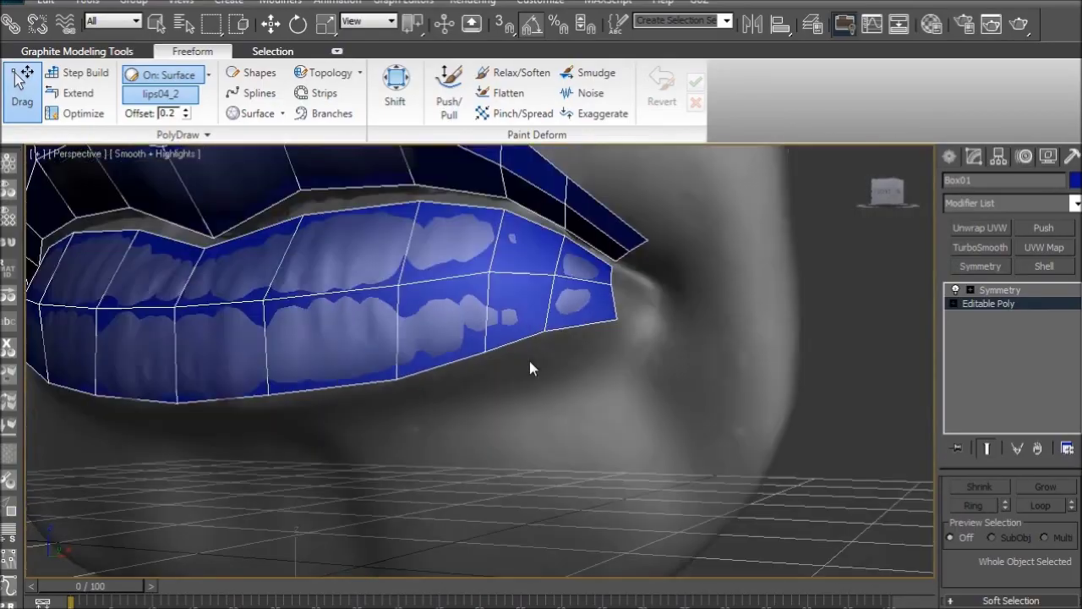
scroll(400, 383, "up", 3)
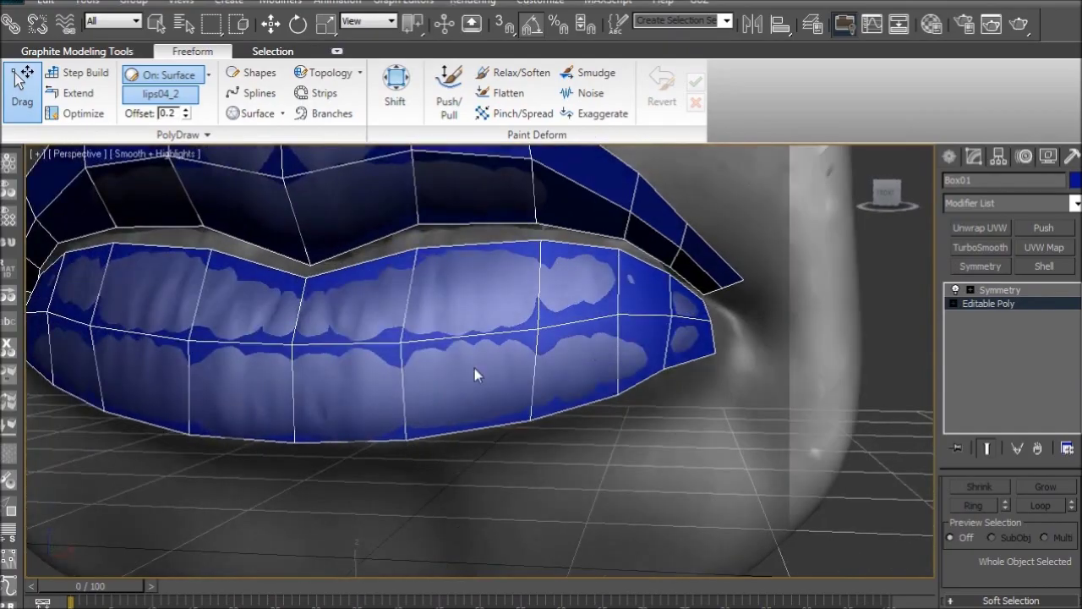
Drag the lower lip's middle and bottom end vertices to the mouth corner, tapering the end below the upper lip
middle_click_drag(474, 368, 203, 462)
scroll(428, 340, "up", 5)
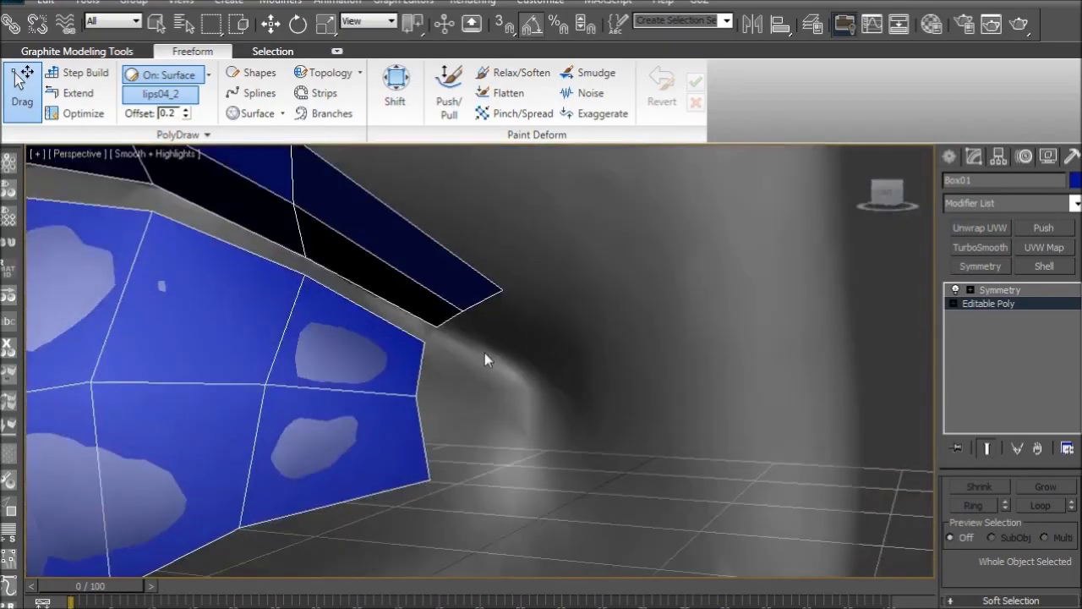
left_click_drag(424, 398, 459, 373)
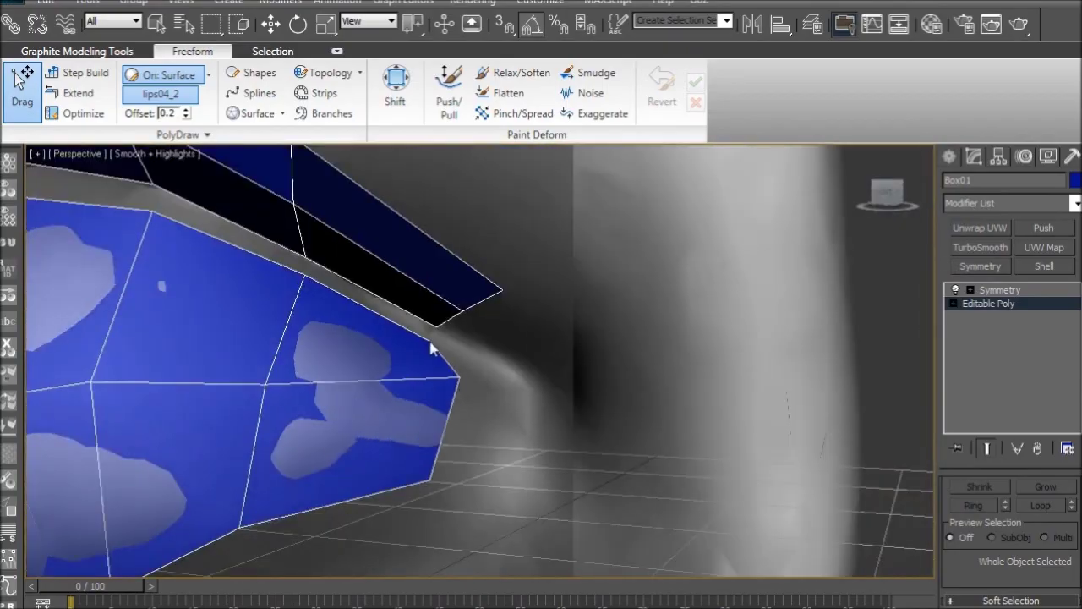
left_click_drag(432, 481, 529, 423)
left_click_drag(461, 378, 462, 370)
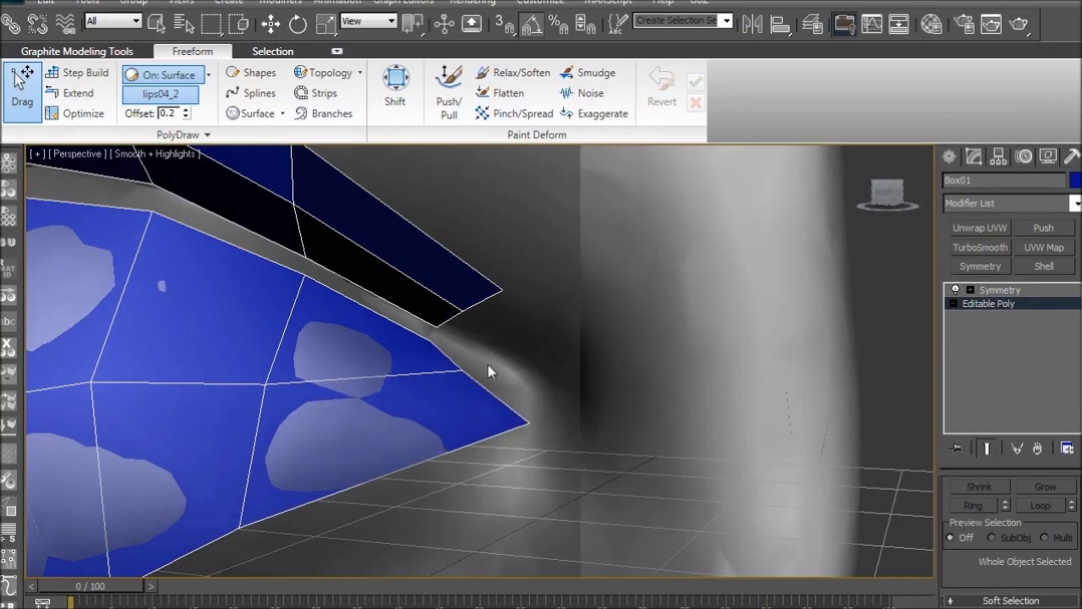
Use the PolyDraw Extend tool to bridge the end edges of the upper and lower lips at the mouth corner
left_click(78, 93)
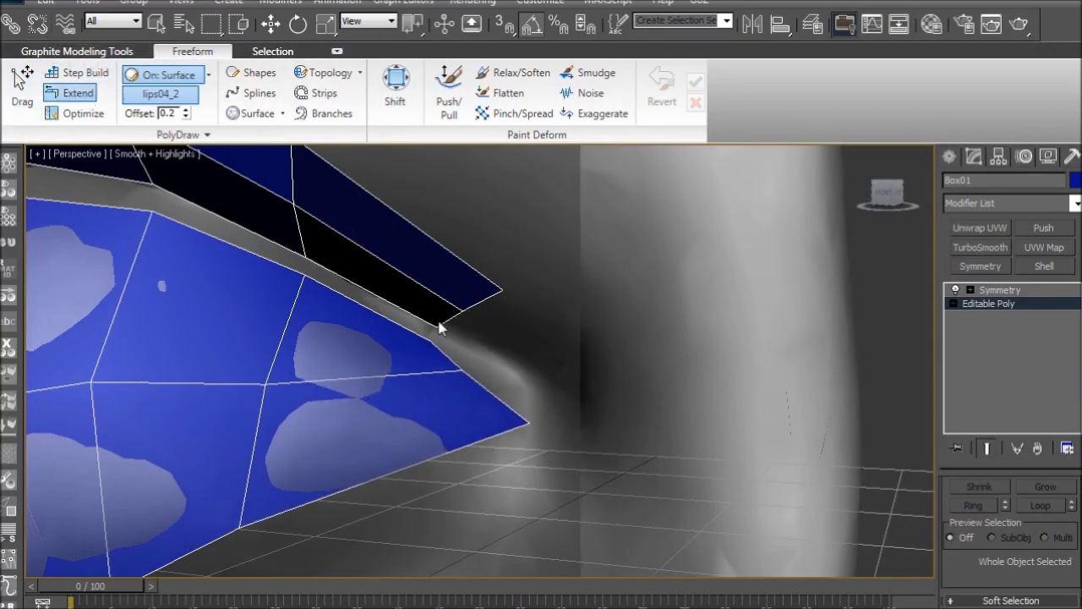
left_click_drag(449, 325, 442, 359, "shift")
scroll(406, 307, "down", 10)
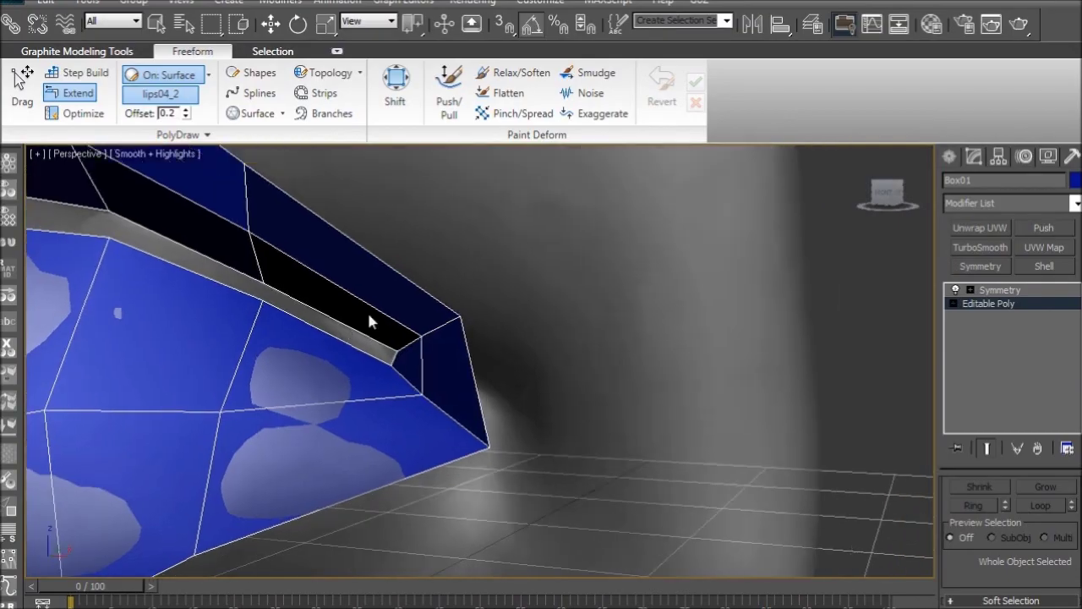
Extend the upper lip's top centre edge up to the sculpt's upper rim and level the new strip's top
middle_click_drag(363, 380, 316, 412, "alt")
scroll(358, 364, "up", 4)
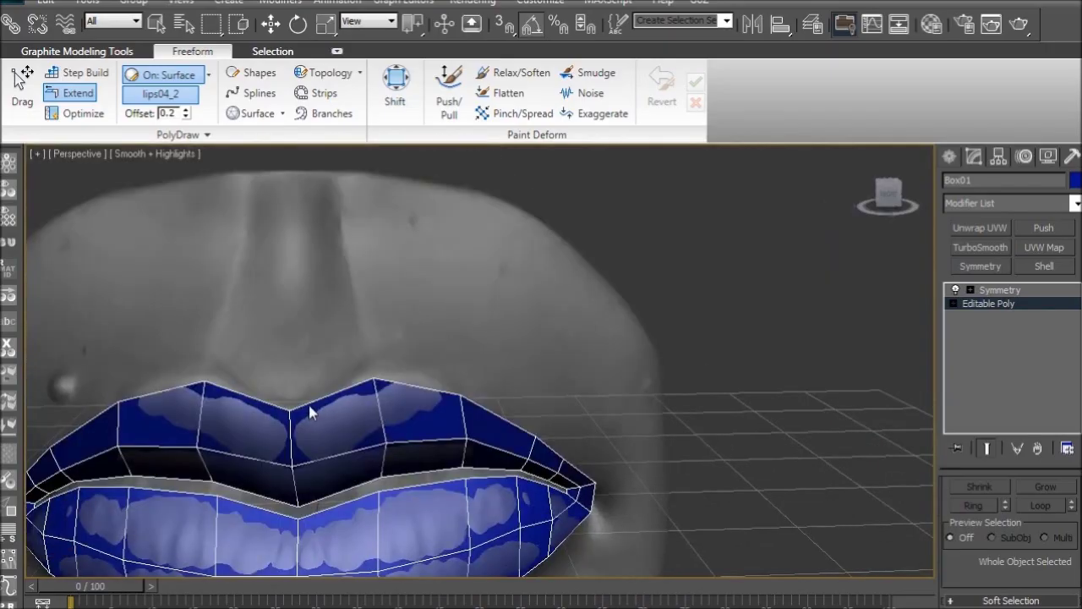
left_click_drag(310, 412, 322, 182, "shift")
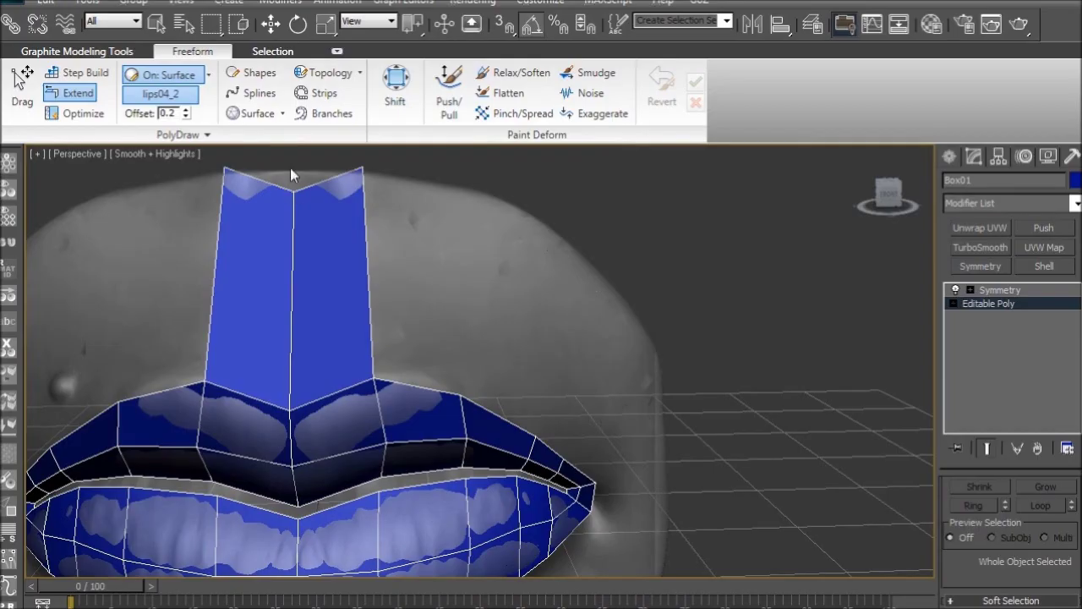
left_click_drag(363, 169, 365, 195, "ctrl+alt+shift")
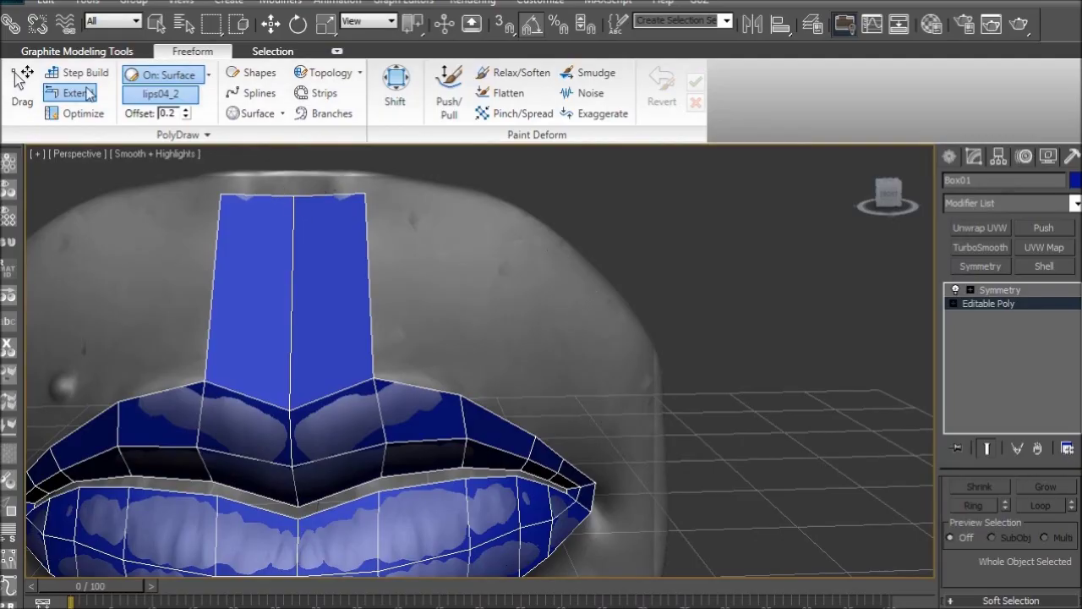
Use the PolyDraw Drag tool to raise the strip's top centre vertex and adjust its outer top corner
left_click_drag(293, 201, 309, 180)
key("ctrl+z")
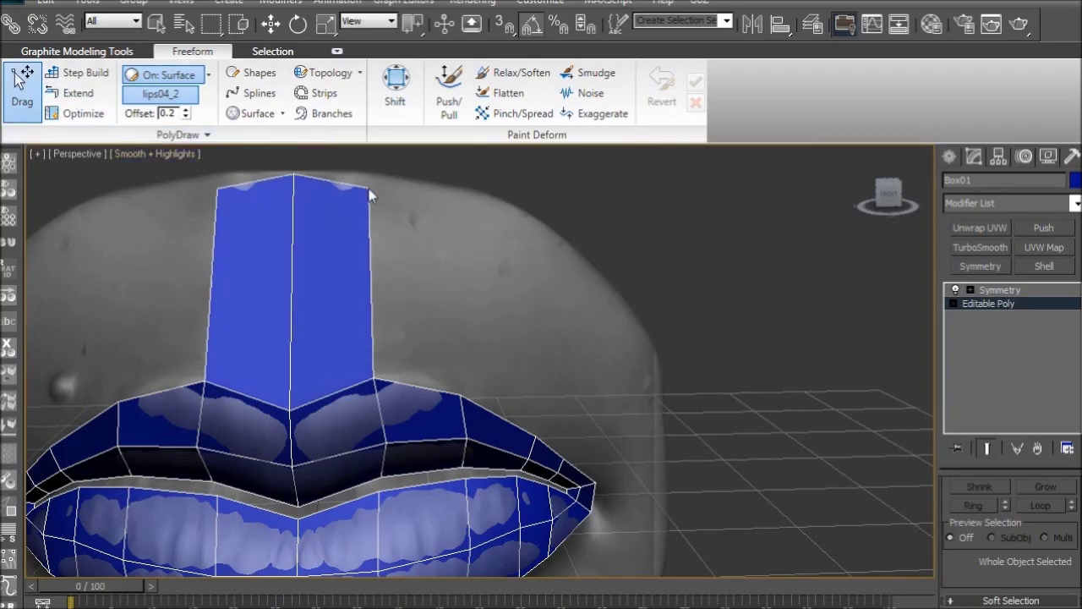
middle_click_drag(374, 184, 394, 204, "alt")
Extend the lower lip's bottom centre edge down to the sculpt's lower rim with the Extend tool
left_click(76, 93)
scroll(337, 281, "down", 5)
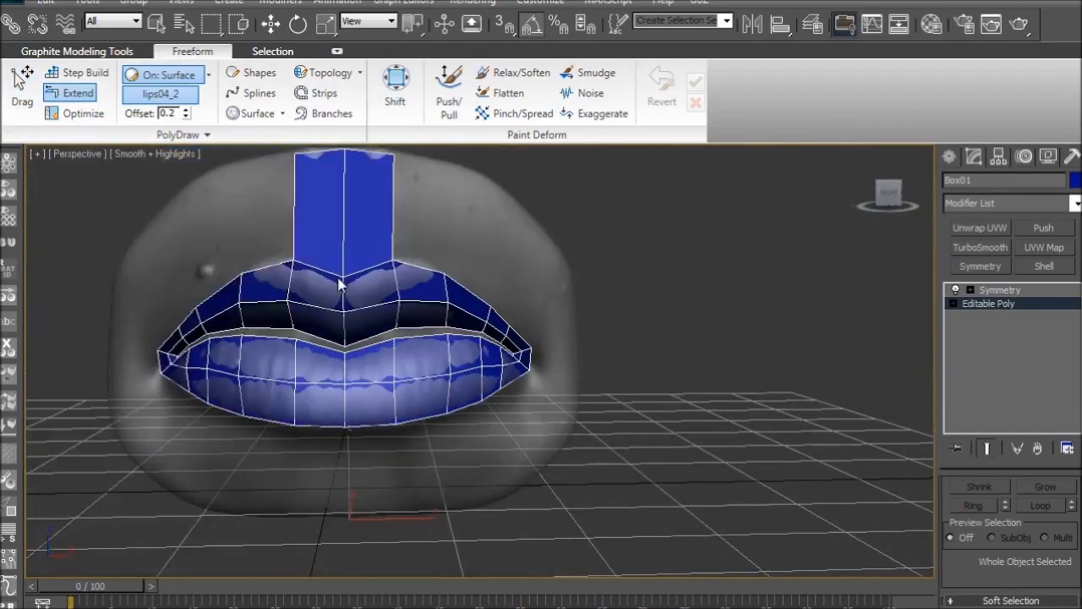
middle_click_drag(338, 323, 327, 280, "alt")
scroll(363, 290, "up", 3)
scroll(333, 339, "up", 4)
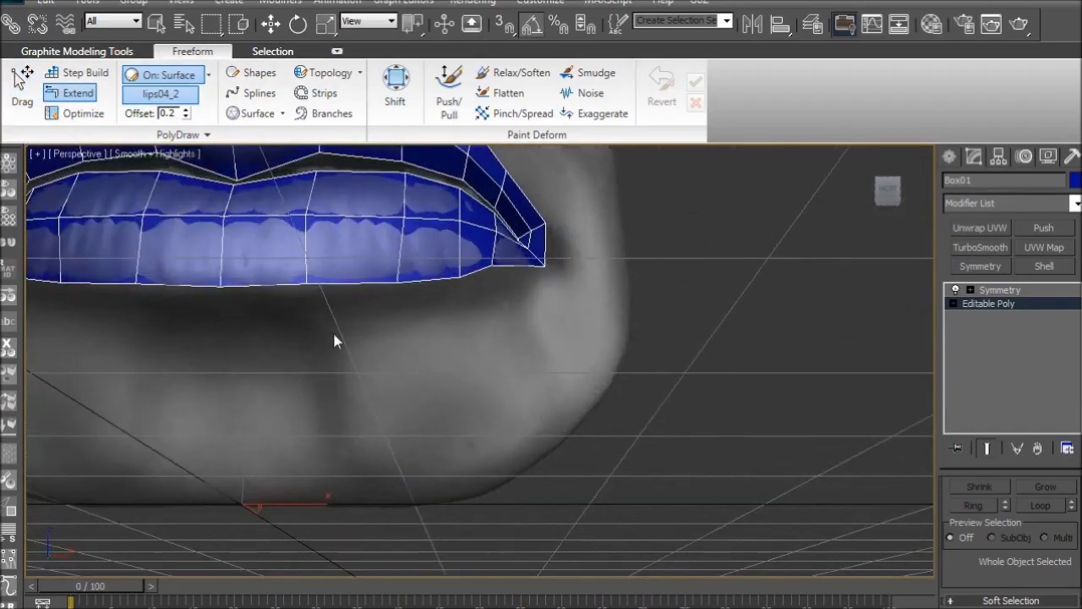
left_click_drag(315, 306, 324, 511)
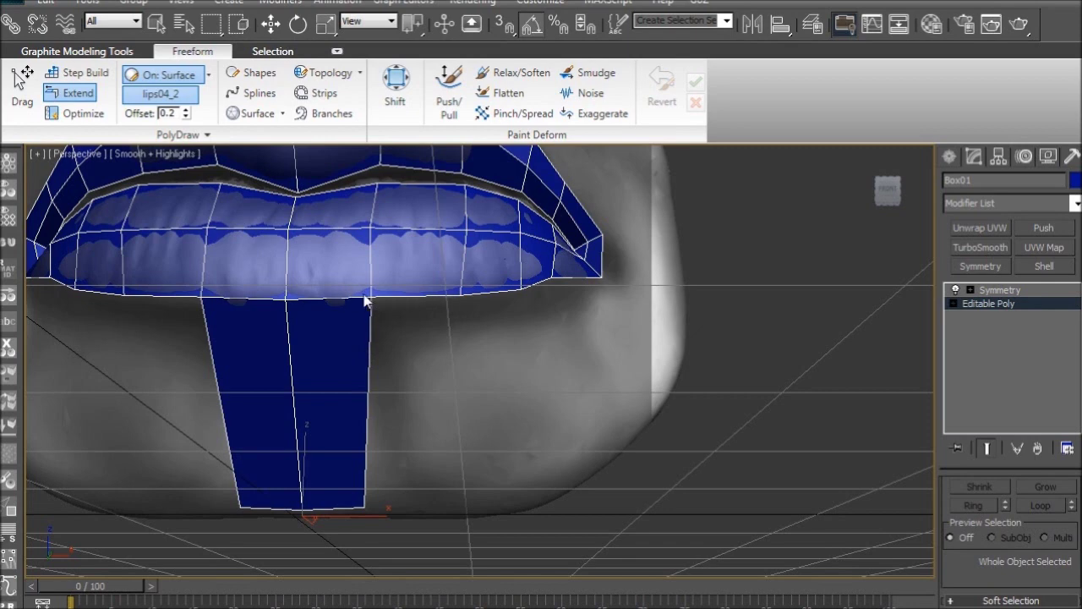
Extend the next three bottom edges of the lower lip outward to the chin's rim, continuing the centre strip
left_click_drag(366, 300, 449, 476, "shift")
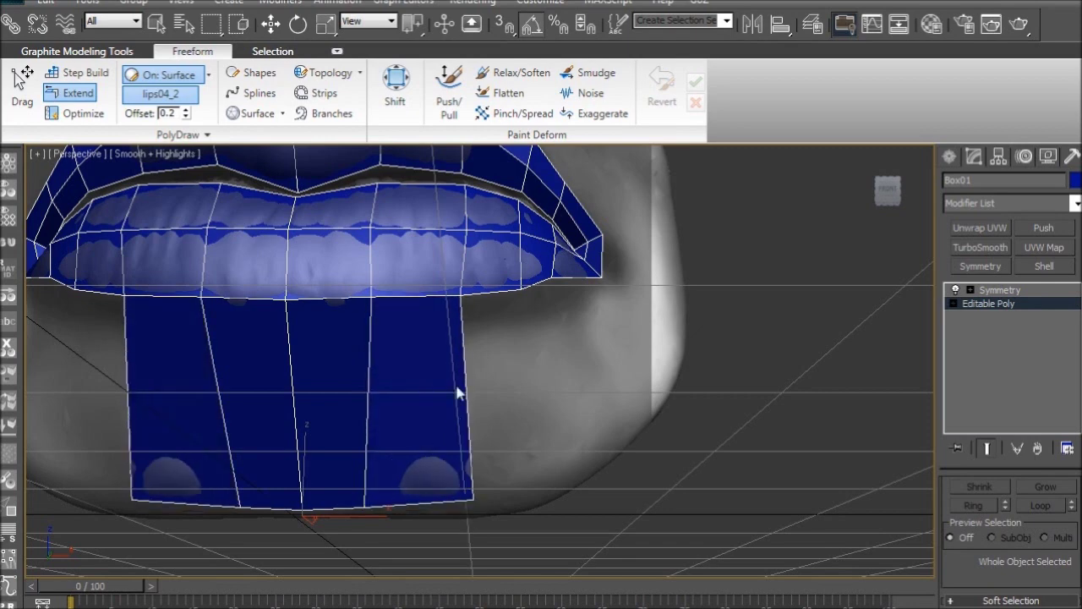
left_click_drag(461, 304, 562, 477, "shift")
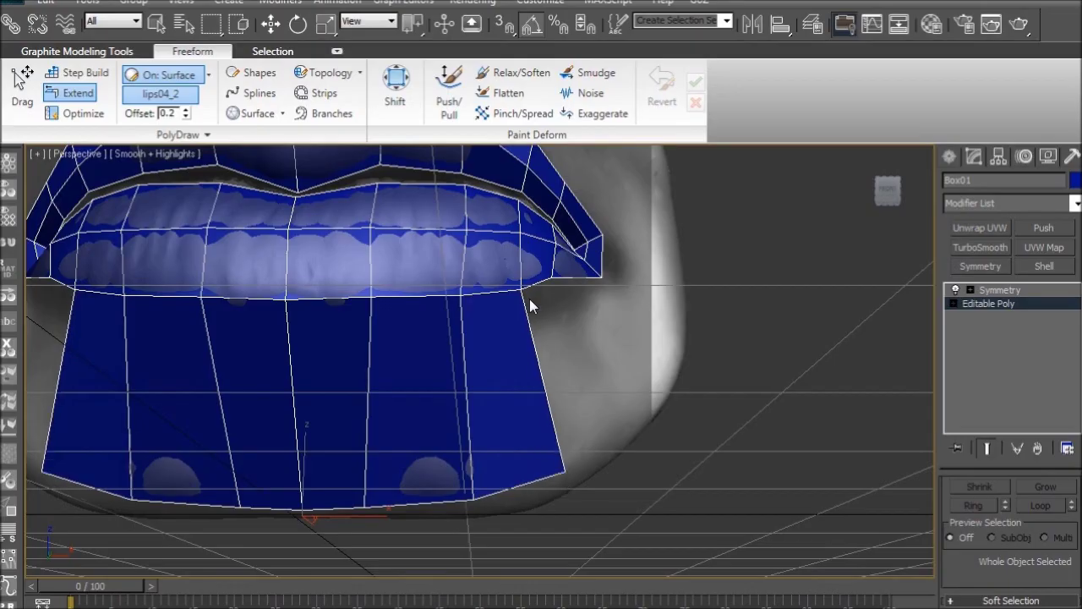
left_click_drag(529, 298, 626, 435, "shift")
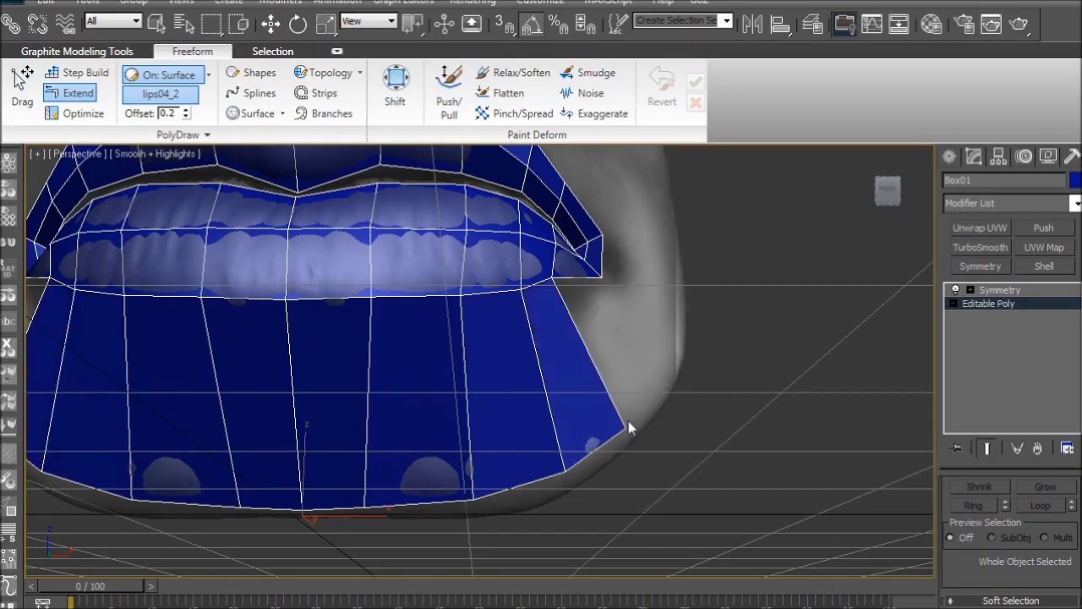
Extend the mouth corner's two outer edges across the cheek to the sculpt's side rim
middle_click_drag(627, 386, 511, 413, "alt")
middle_click_drag(379, 326, 529, 446, "alt")
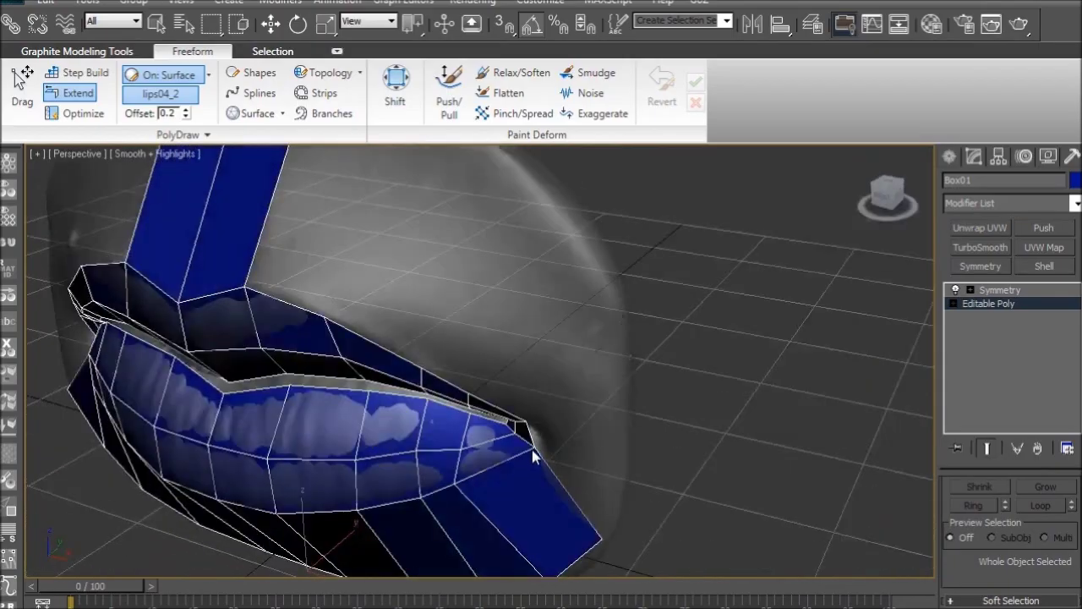
left_click_drag(530, 446, 626, 378)
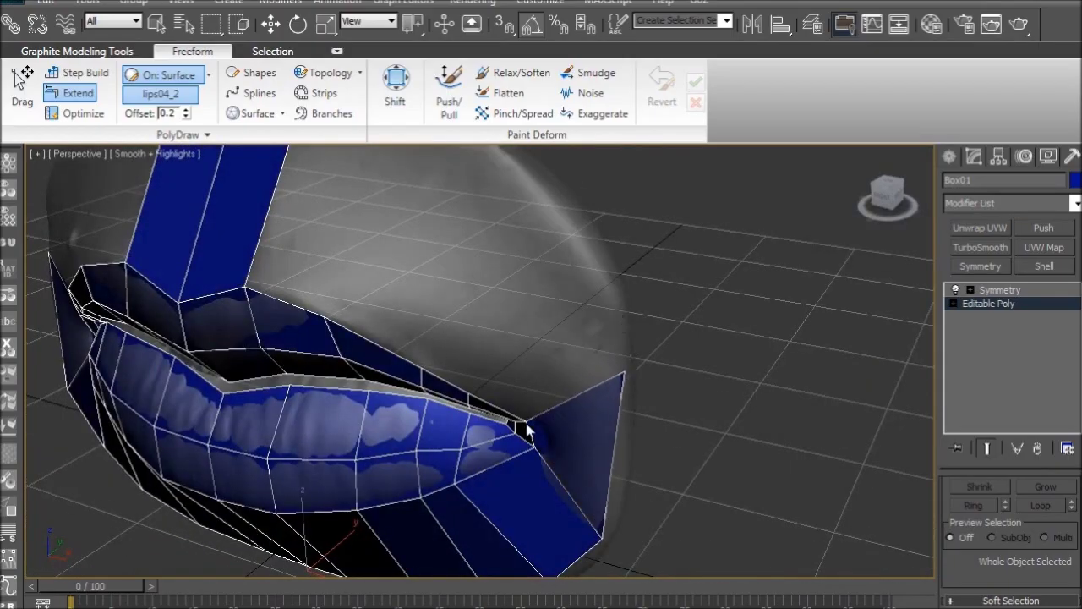
left_click_drag(526, 421, 596, 277)
Extend the upper lip's outer edges up to the sculpt's rim and fill the remaining gap beside the centre strip
middle_click_drag(472, 319, 524, 376)
left_click_drag(524, 396, 529, 185)
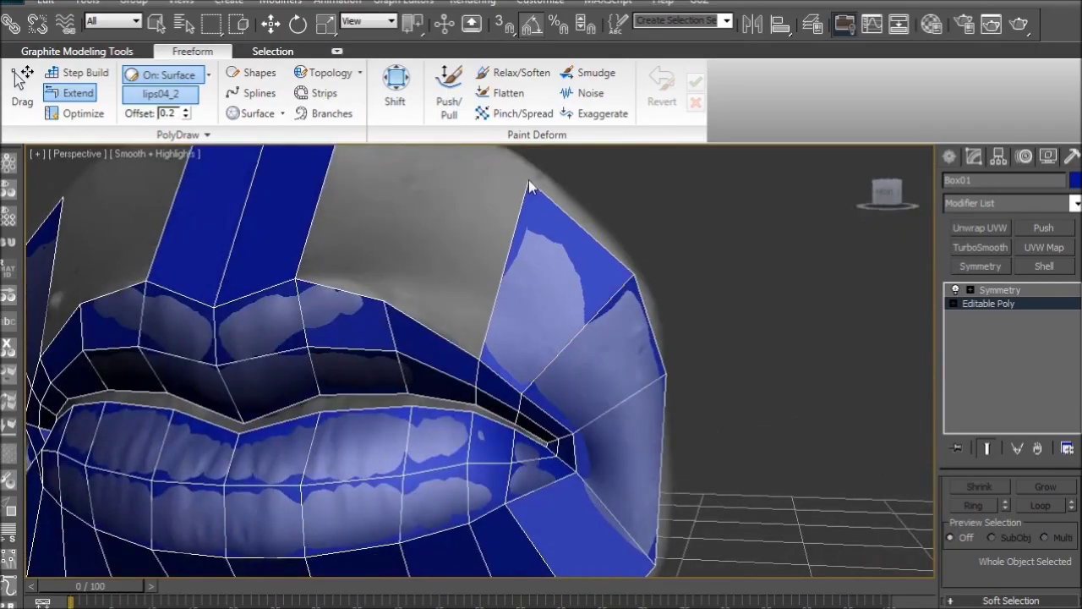
middle_click_drag(530, 182, 523, 332)
left_click_drag(502, 490, 455, 245)
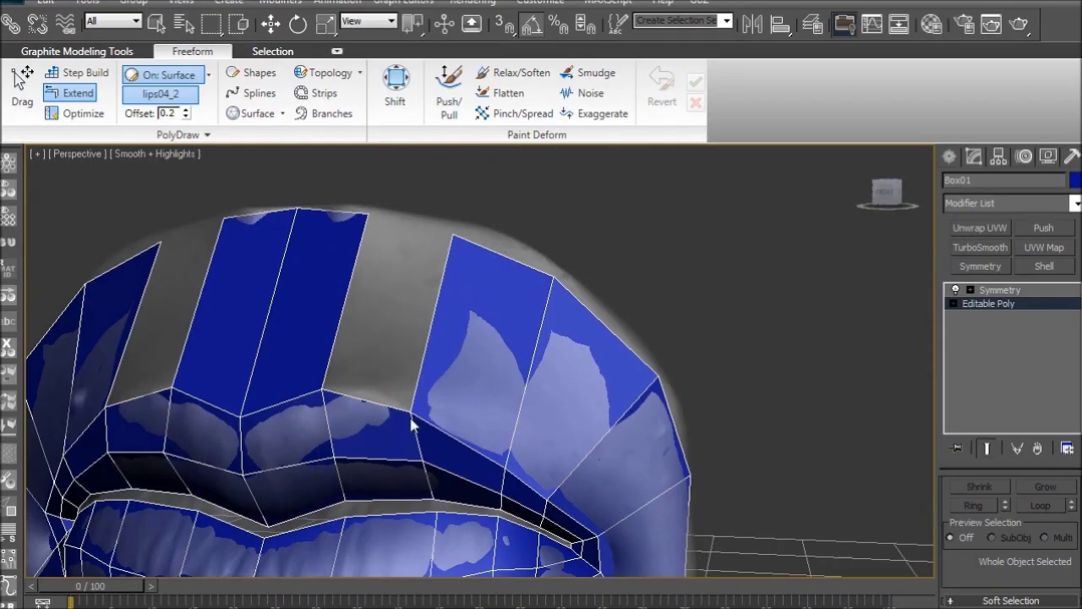
left_click(364, 309)
middle_click_drag(371, 355, 399, 322, "alt")
scroll(407, 372, "down", 3)
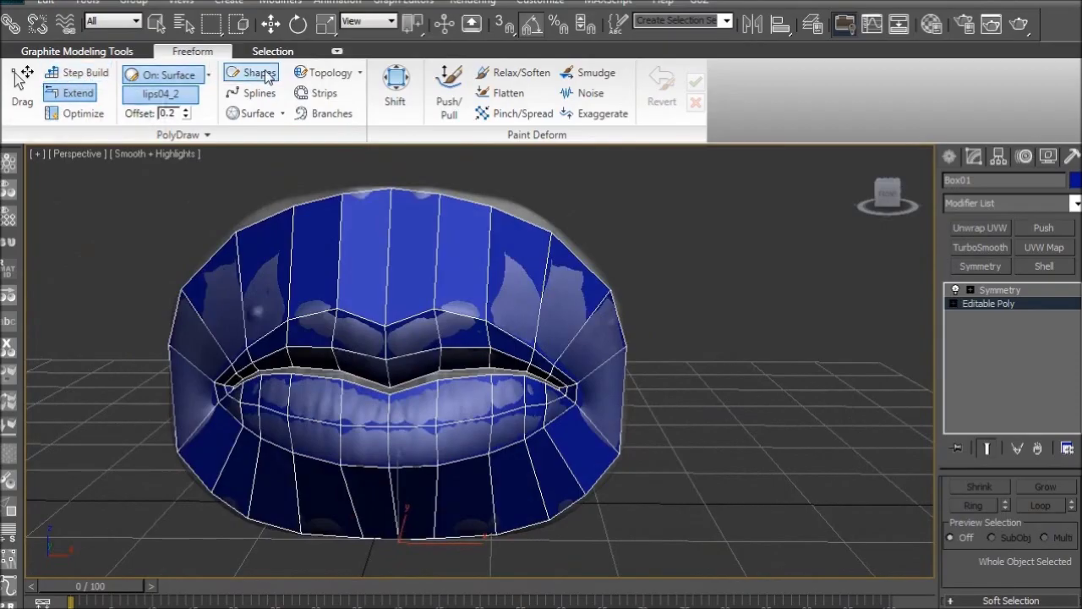
Insert three SwiftLoop edge loops through the polygons surrounding the lips, leave the tool and expand the Editable Poly sub-object levels
left_click(110, 54)
left_click(386, 73)
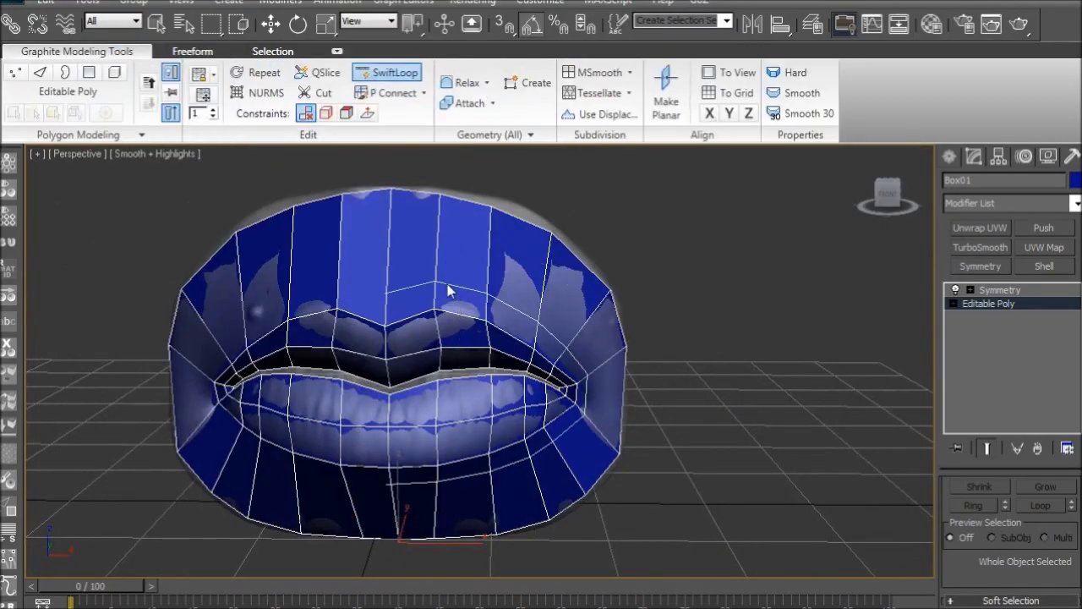
left_click(449, 275)
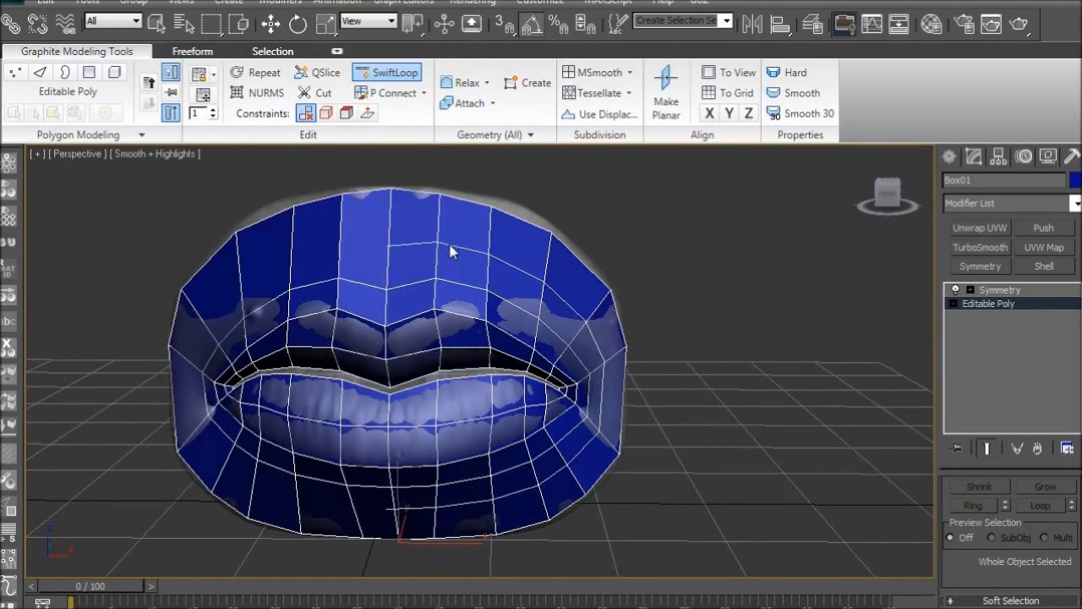
left_click(451, 241)
left_click(452, 223)
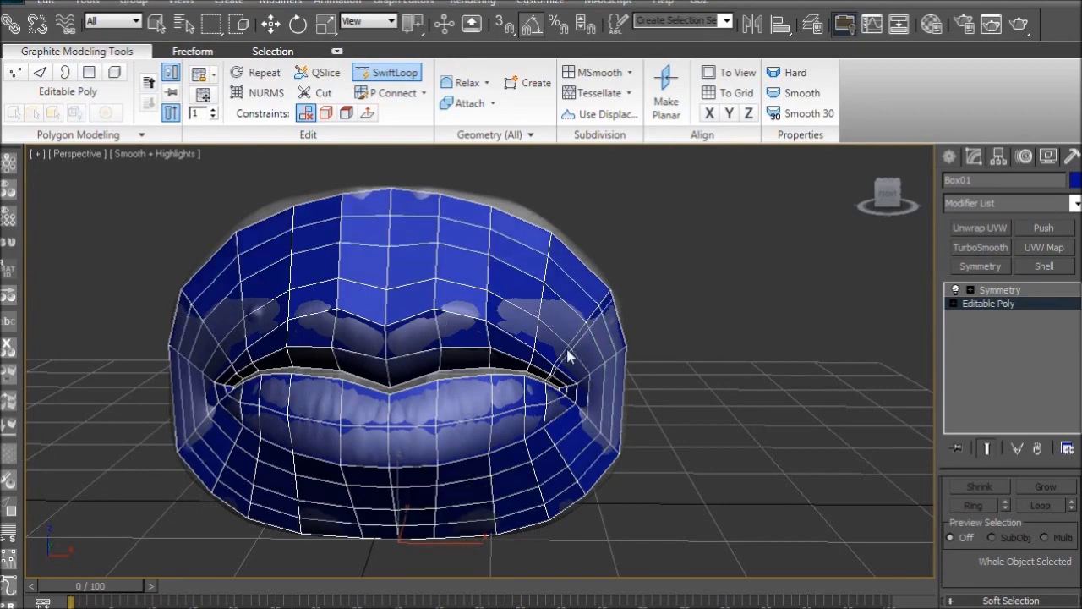
middle_click_drag(570, 357, 440, 372, "alt")
key("w")
left_click(954, 304)
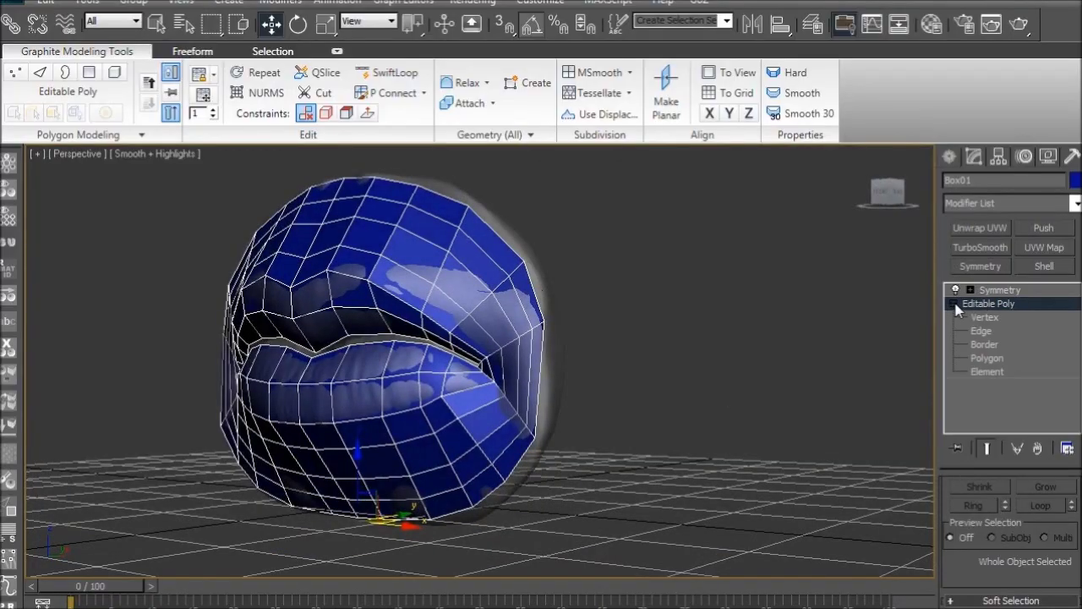
left_click(996, 290)
right_click(996, 290)
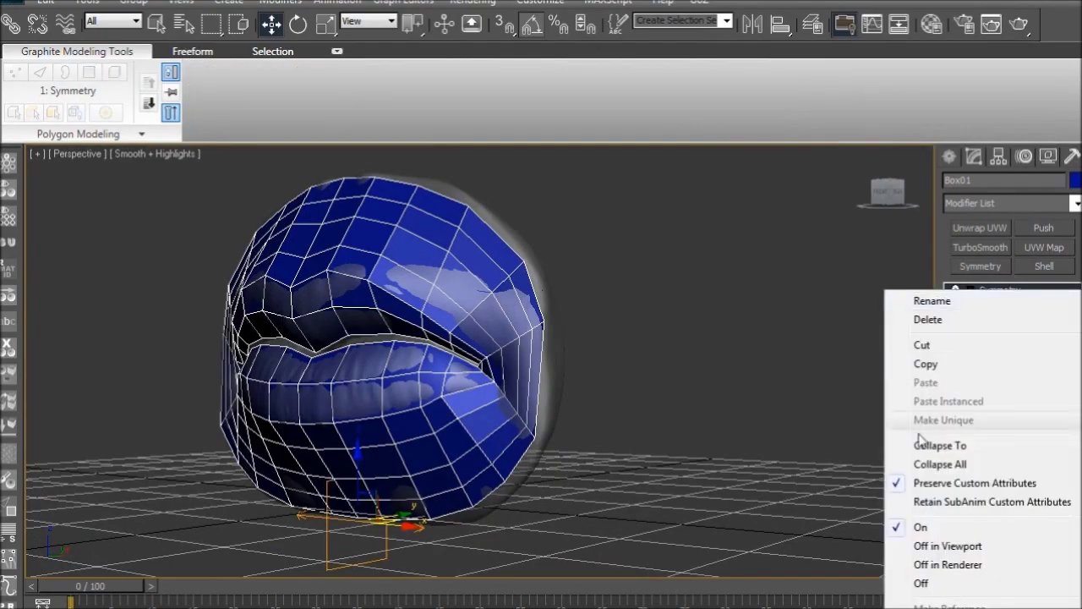
left_click(940, 464)
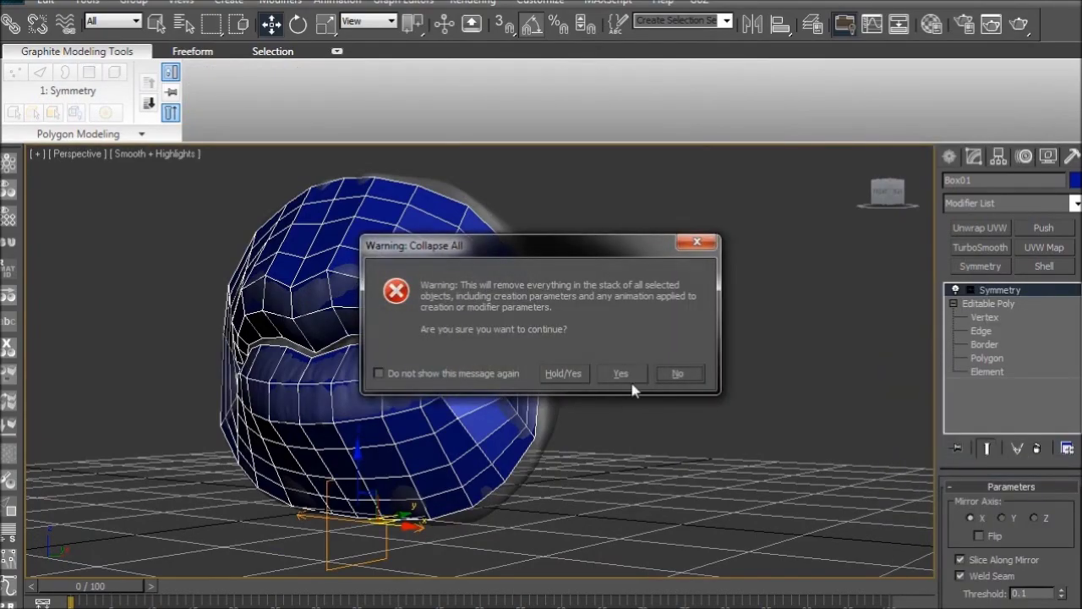
left_click(679, 374)
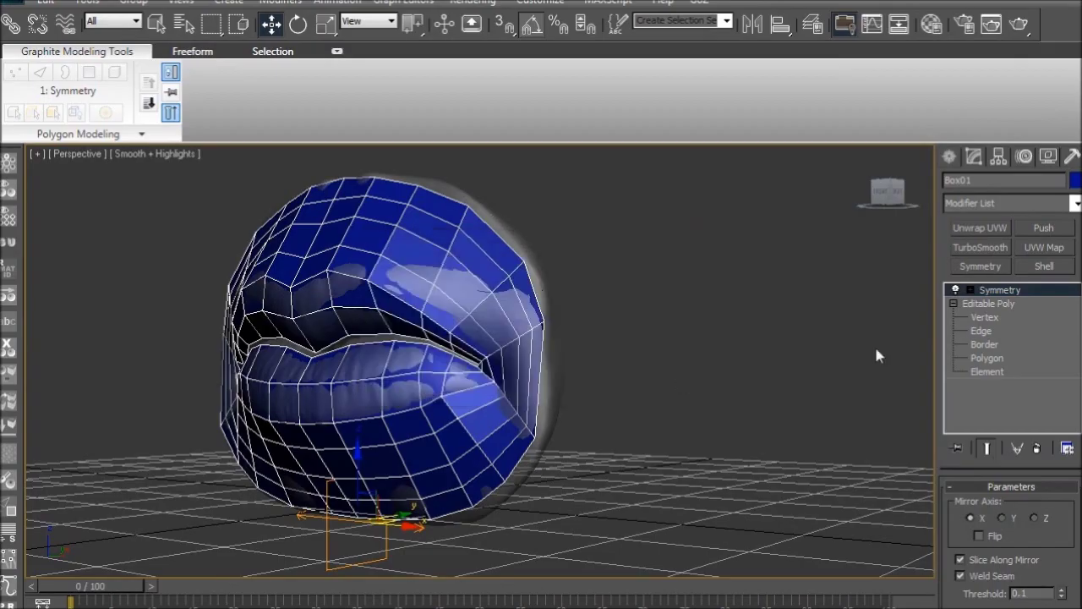
Adjust the vertex in the skin area above the upper lip's outer side at Vertex level to fit the sculpt
left_click(985, 317)
mouse_move(573, 341)
middle_mouse_down("alt")
mouse_move(485, 356)
mouse_move(575, 361)
middle_mouse_up("alt")
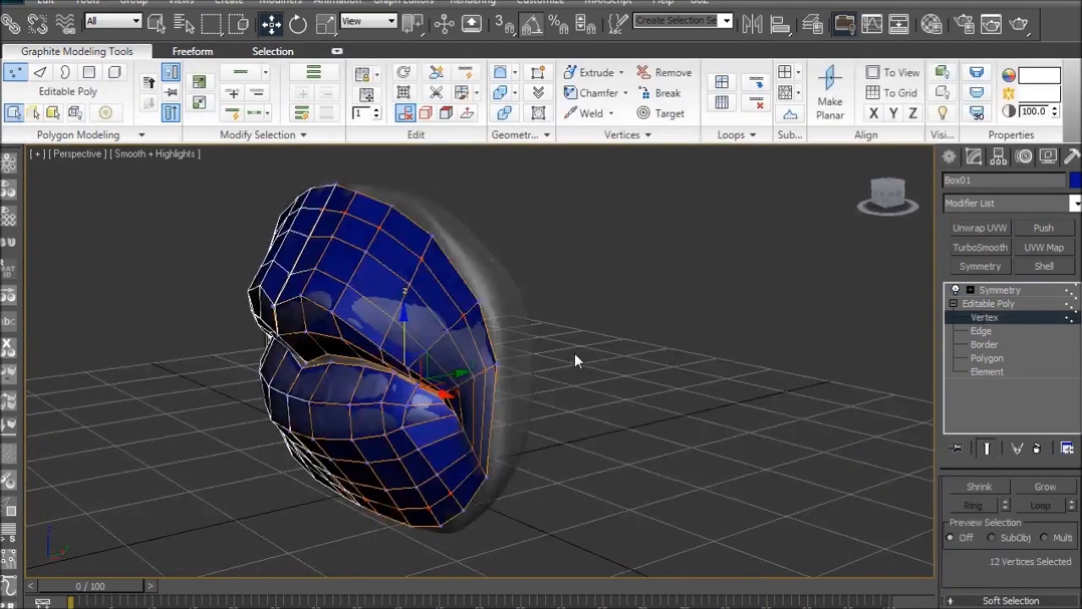
left_click(410, 290)
middle_click_drag(410, 290, 440, 343, "alt")
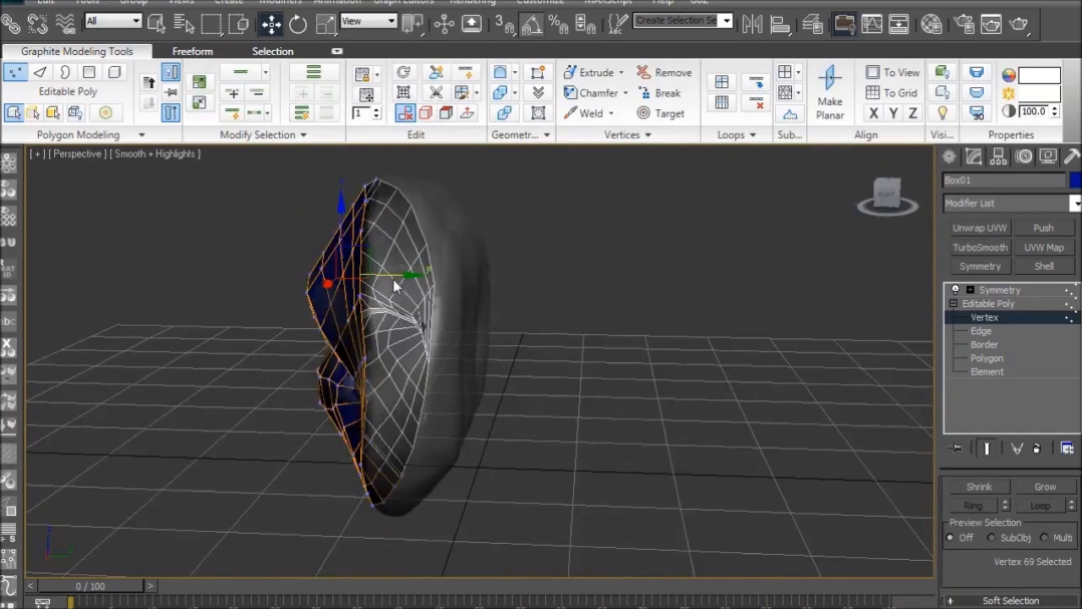
middle_click_drag(440, 287, 693, 329, "alt")
scroll(676, 293, "up", 5)
middle_click_drag(676, 293, 463, 362, "alt")
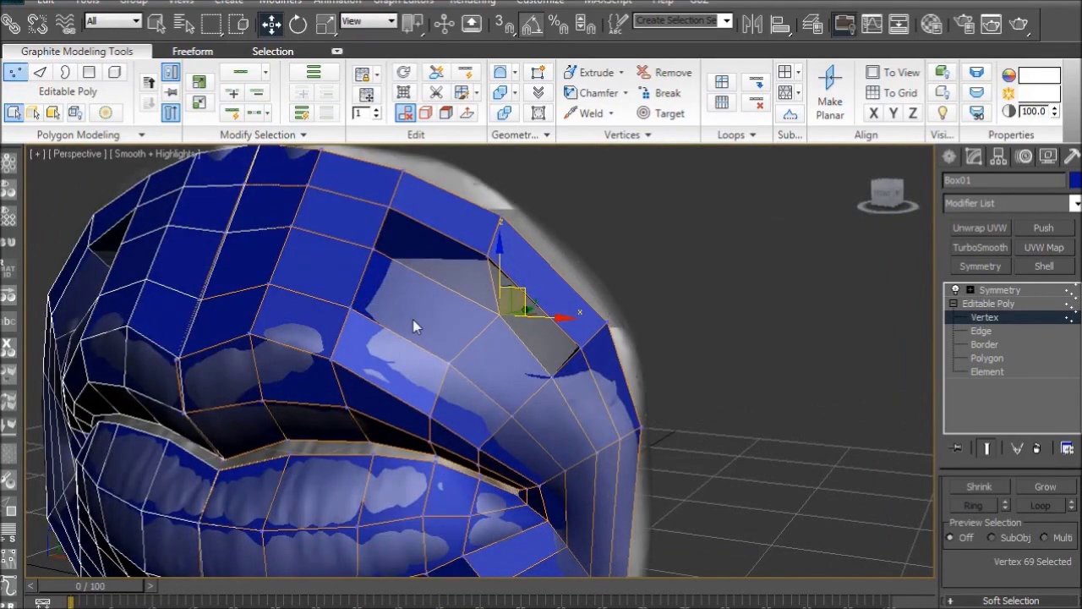
Collapse the entire modifier stack, baking the Symmetry modifier into the Editable Poly
left_click(1002, 291)
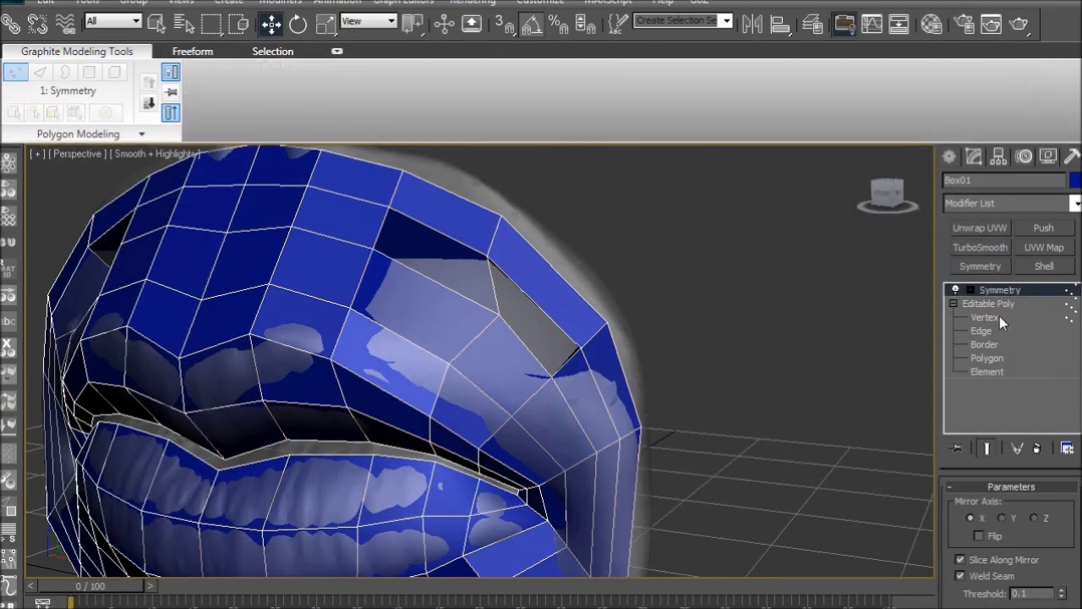
left_click(993, 319)
left_click(990, 303)
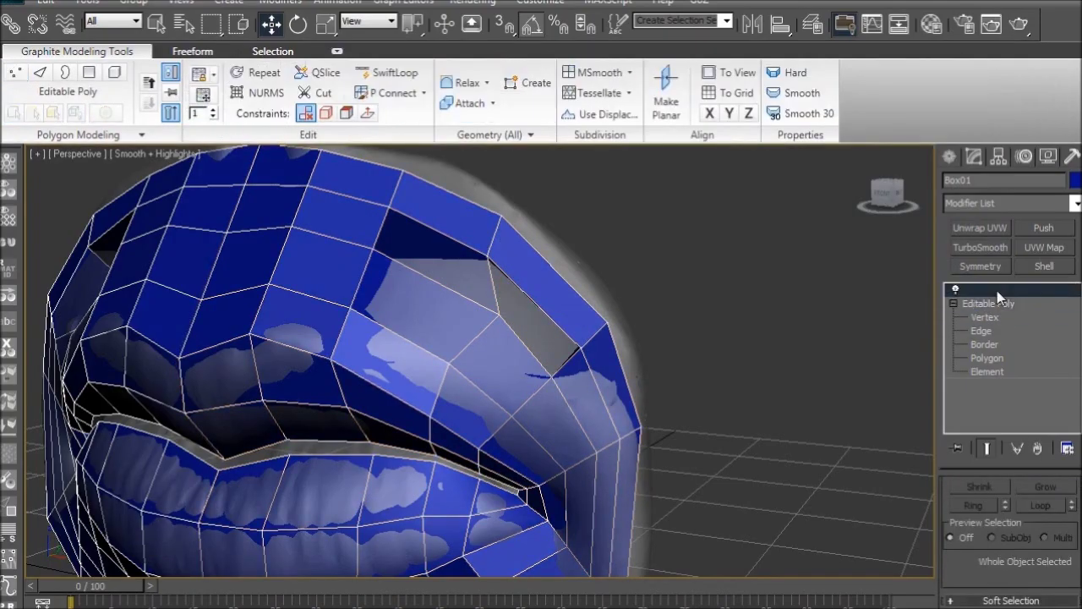
left_click(997, 290)
right_click(997, 290)
left_click(1014, 464)
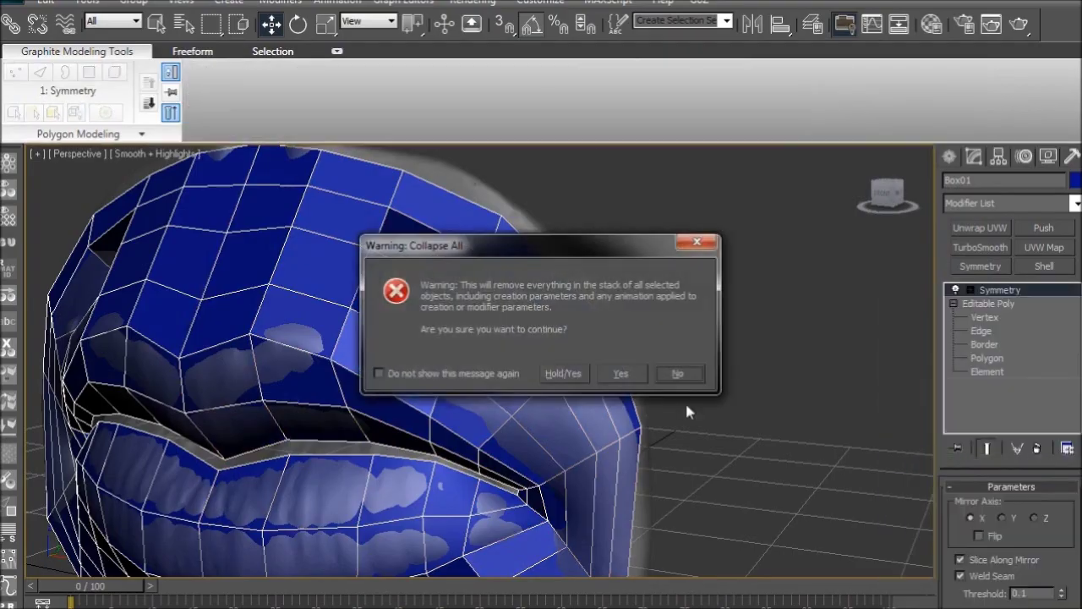
left_click(636, 378)
Turn on loop selection at Edge level and select the centre seam's edge loop to check its continuity on the lower lip
middle_click_drag(456, 329, 996, 470, "alt")
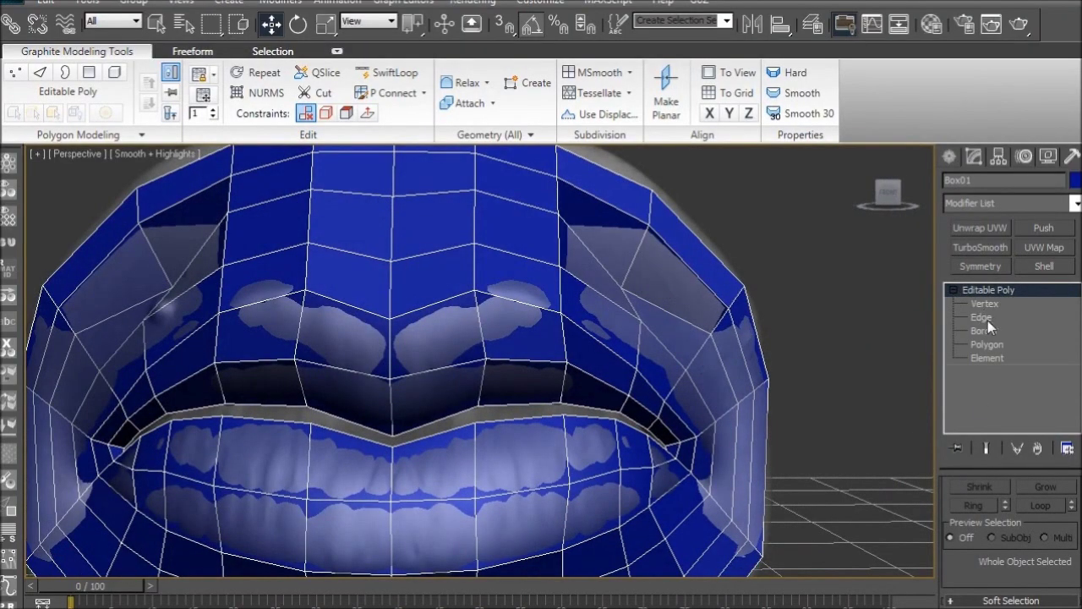
left_click(986, 319)
left_click(394, 369)
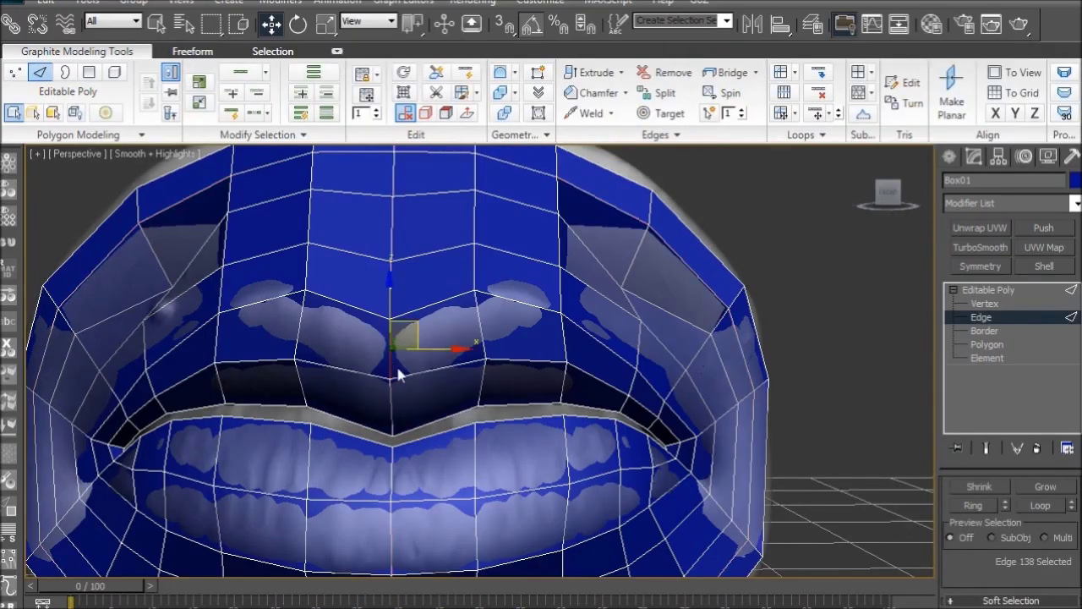
left_click(233, 113)
middle_click_drag(347, 226, 413, 404)
left_click(417, 272)
scroll(380, 358, "up", 8)
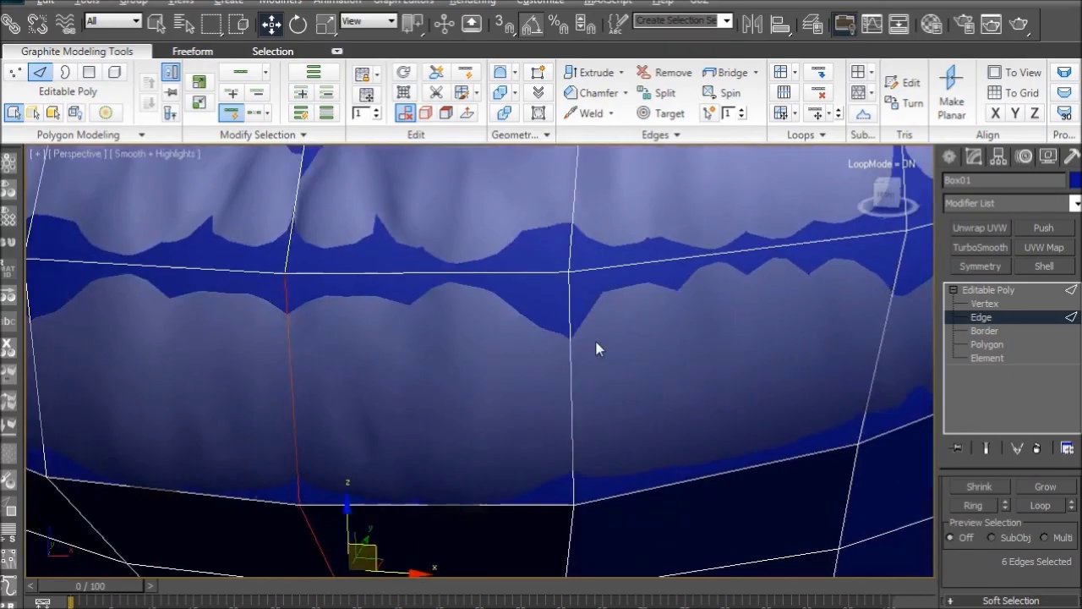
Switch to Vertex level at the lower lip's centre seam and change the mesh's object colour to red
middle_click_drag(596, 348, 412, 366, "alt")
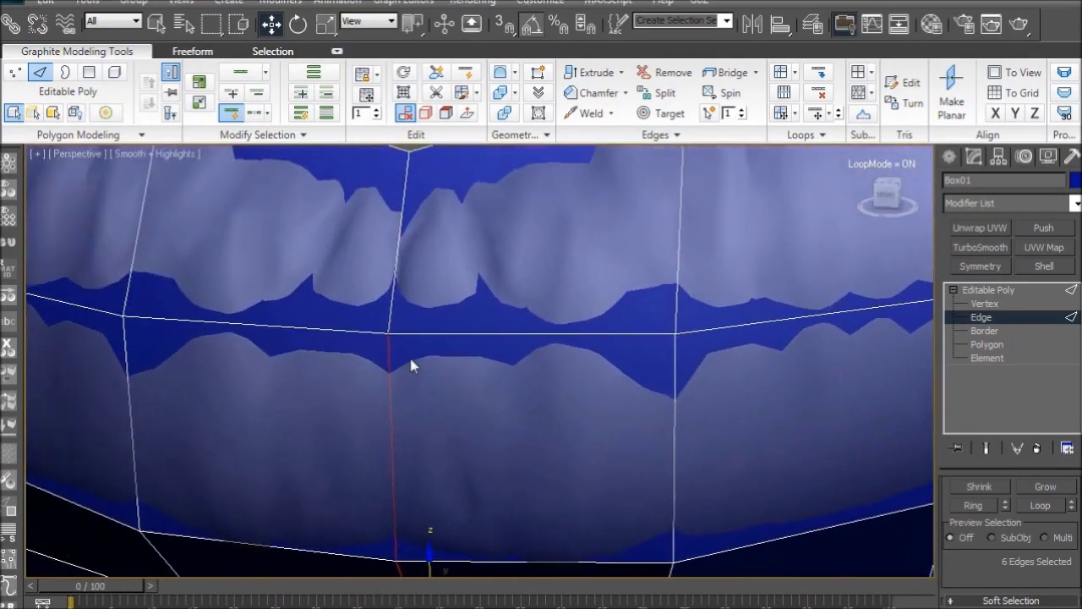
middle_click_drag(399, 283, 427, 329)
scroll(397, 322, "up", 2)
scroll(398, 326, "down", 1)
left_click(985, 303)
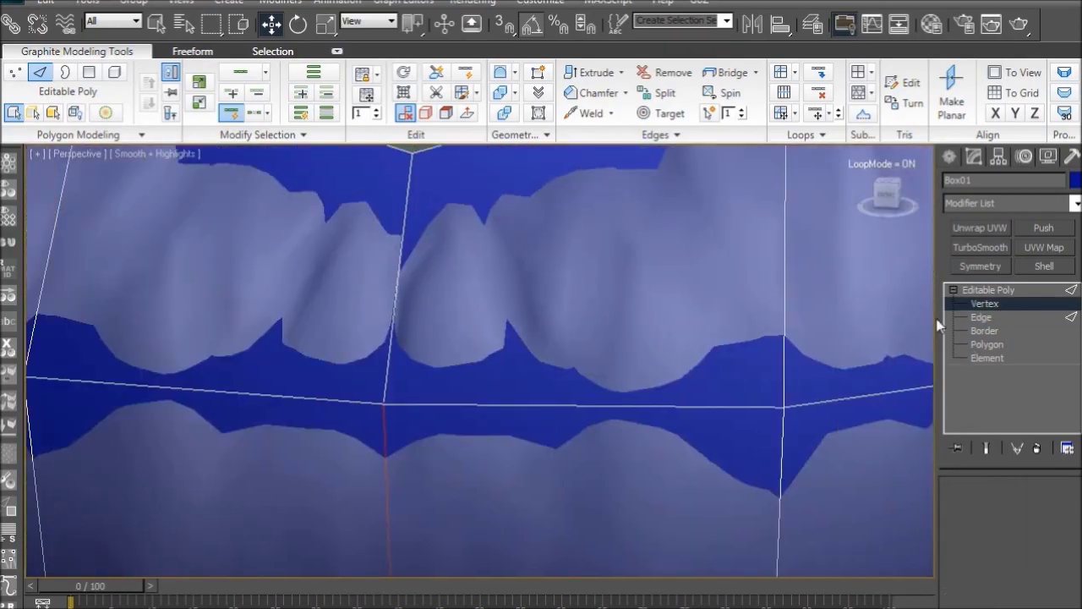
middle_click_drag(385, 410, 397, 412)
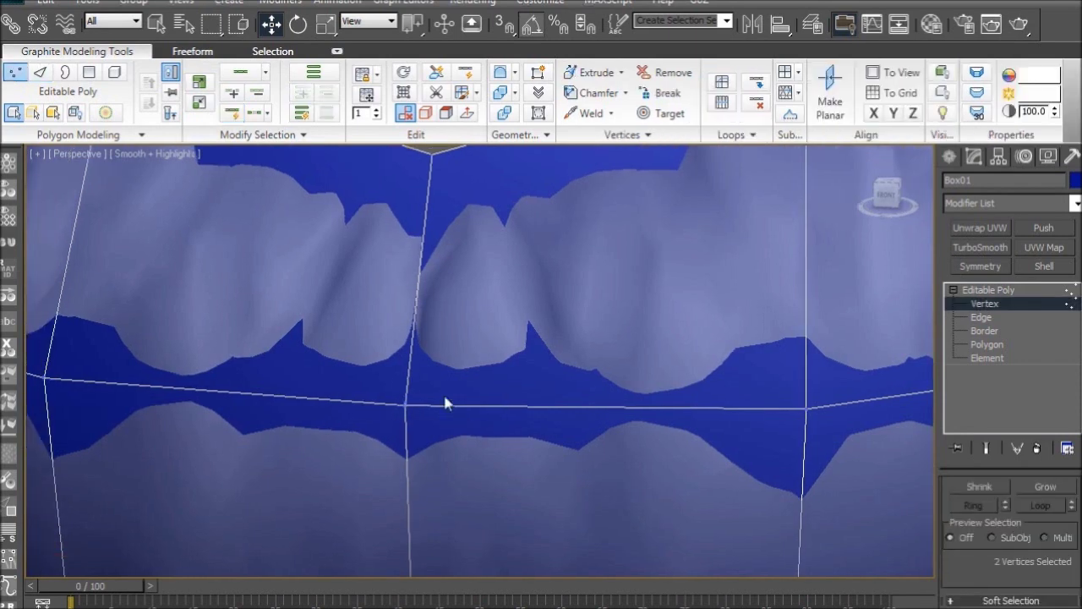
left_click(1075, 180)
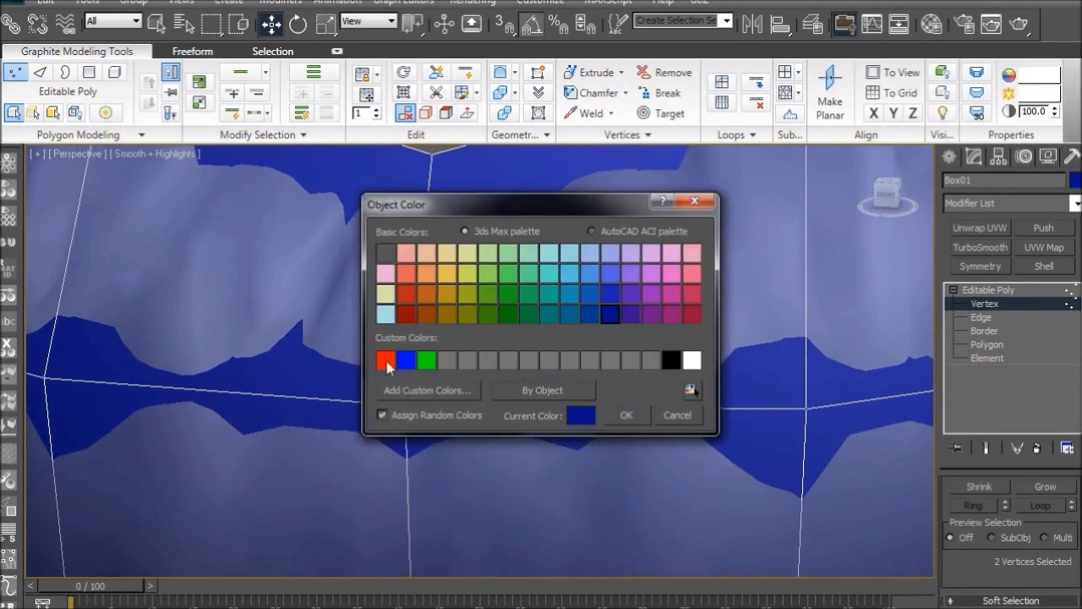
left_click(625, 415)
Try moving the lower lip's centre seam vertex away from the edge intersection and undo the moves
scroll(370, 412, "up", 4)
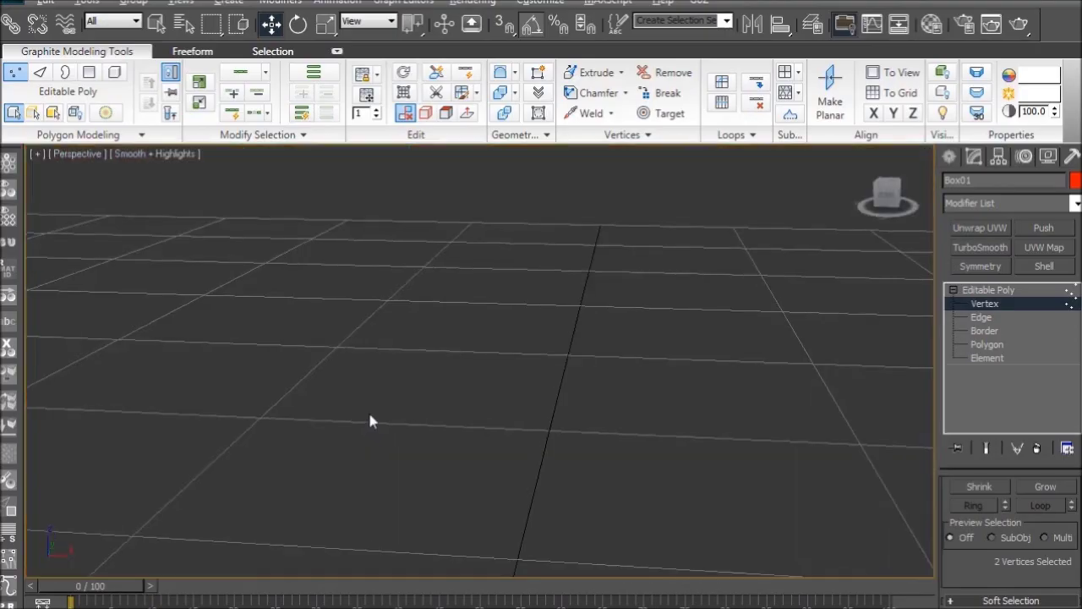
scroll(397, 404, "down", 2)
middle_click_drag(398, 404, 432, 361)
scroll(435, 360, "up", 2)
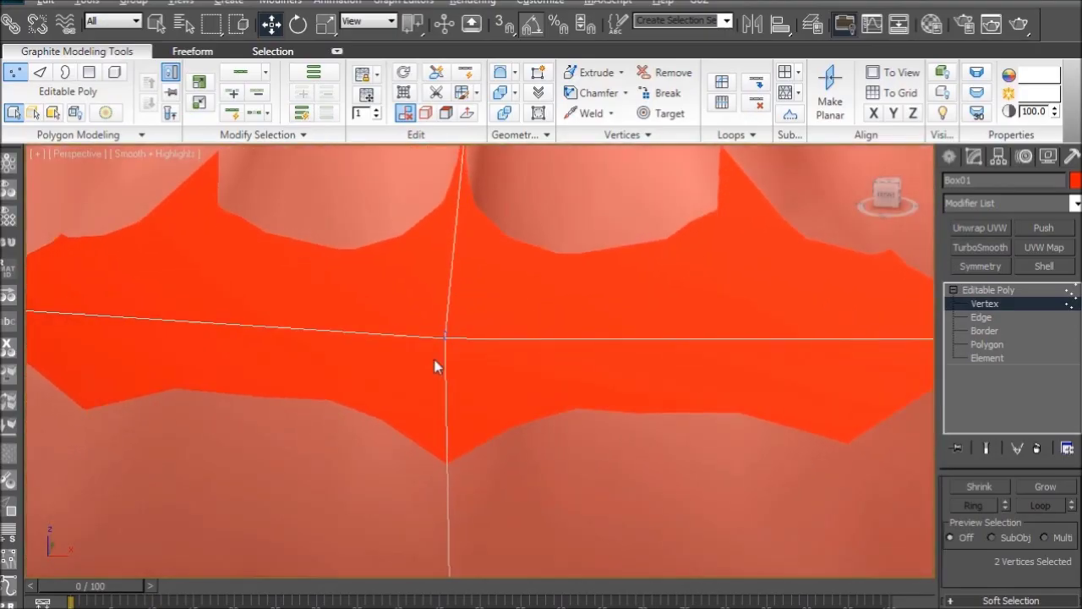
scroll(440, 363, "up", 4)
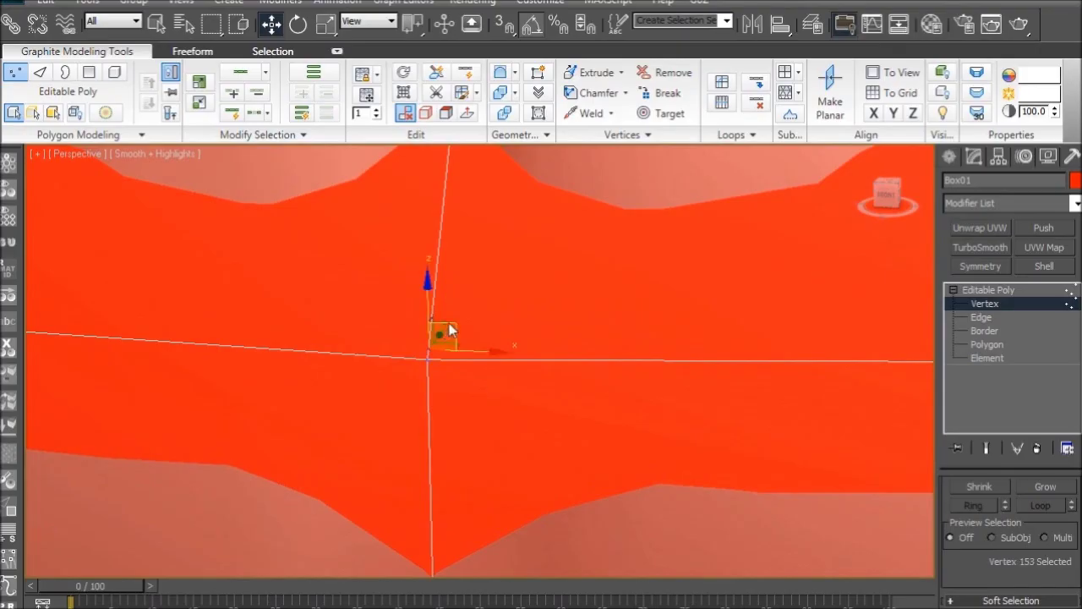
left_click_drag(527, 295, 445, 279)
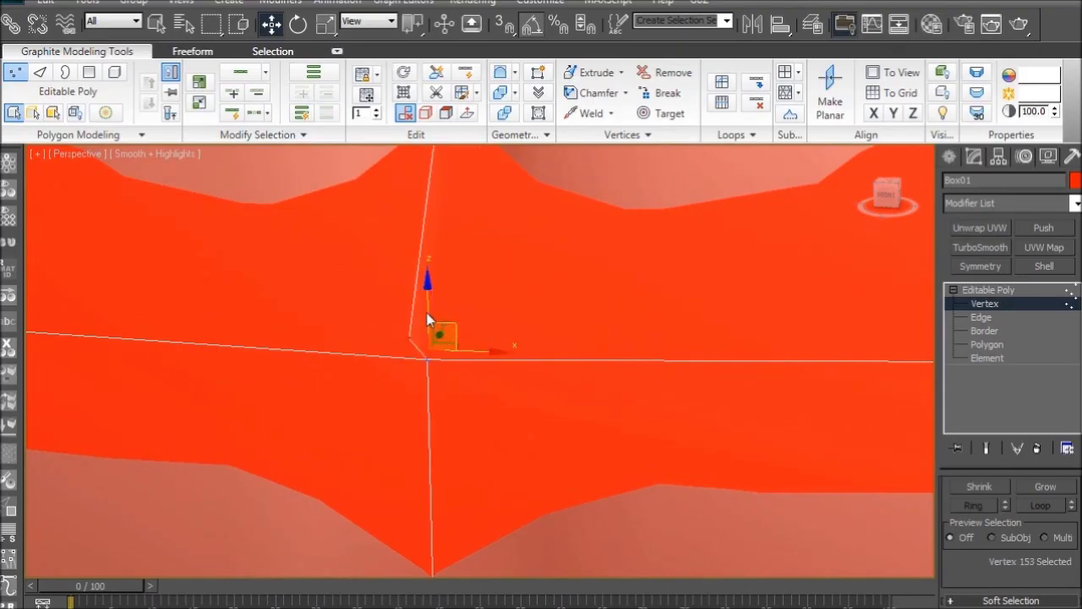
left_click_drag(428, 320, 458, 312)
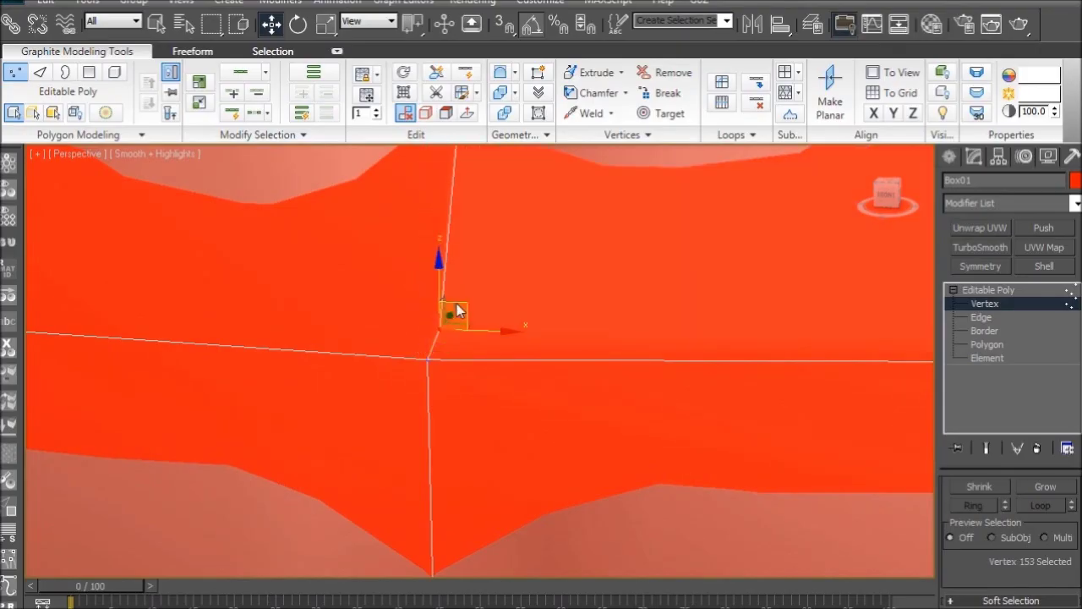
key("ctrl+z")
key("ctrl+z")
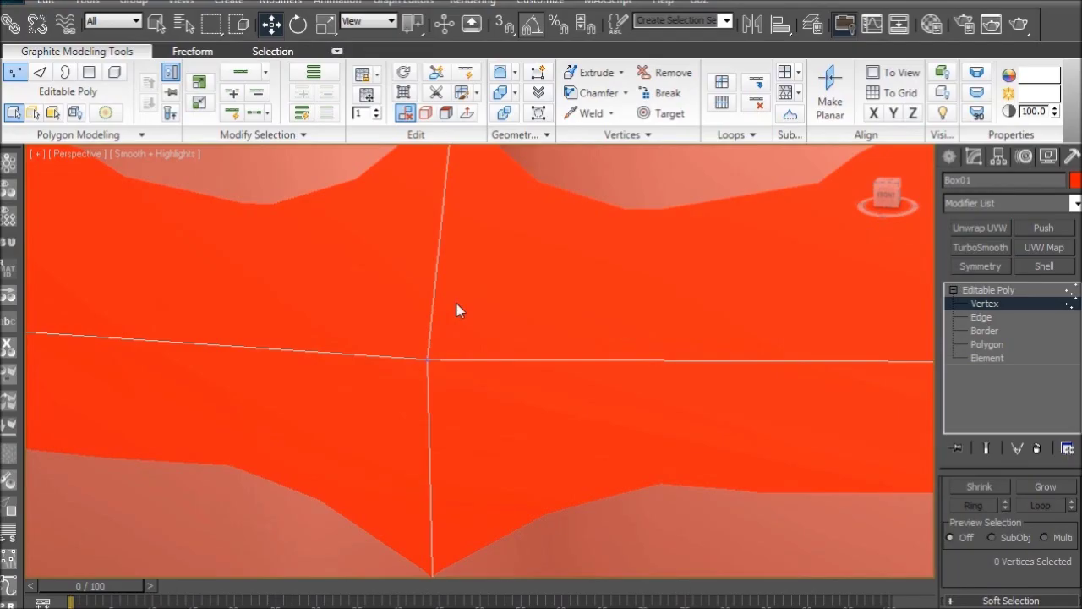
Select the vertical edge loop through the lower lip's centre at Edge level and examine it
left_click(997, 320)
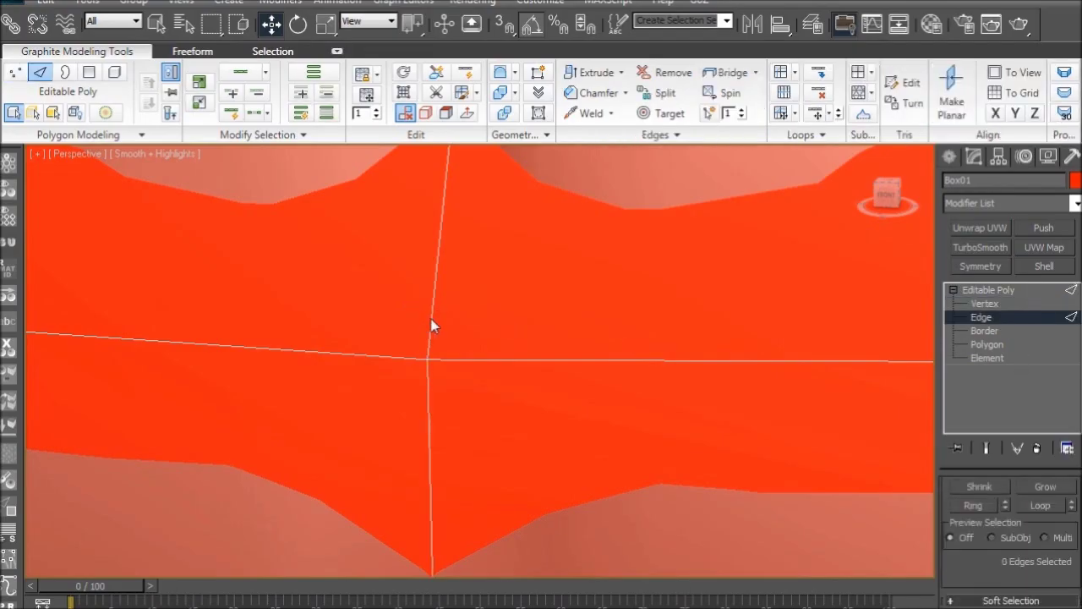
left_click(243, 75)
middle_click_drag(446, 213, 460, 347)
scroll(444, 339, "down", 8)
scroll(446, 338, "up", 1)
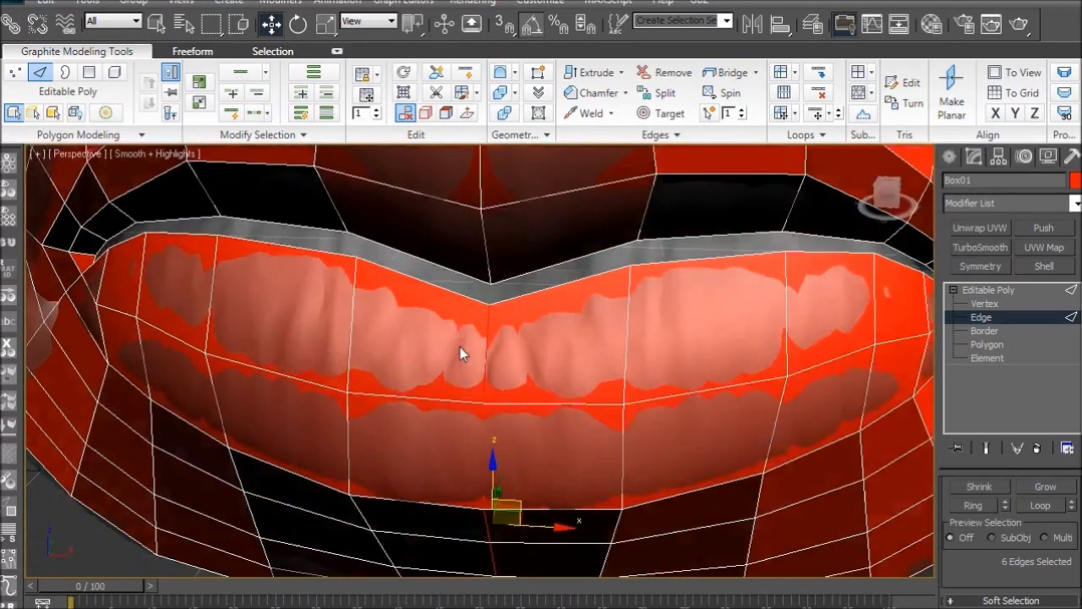
Change the mesh's object colour to dark blue
left_click(1075, 180)
left_click(610, 313)
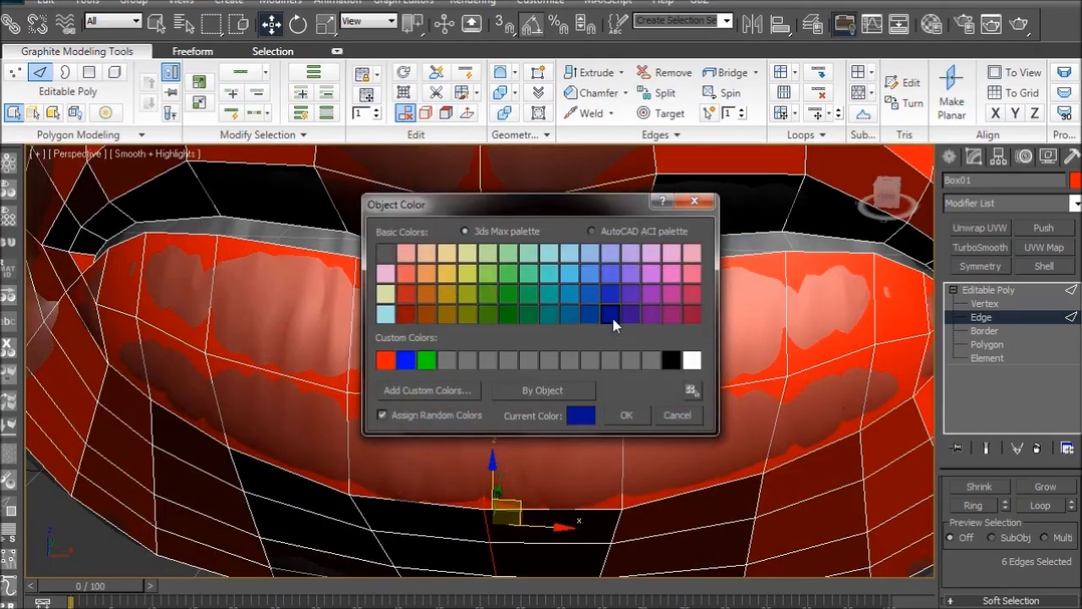
left_click(626, 415)
scroll(398, 414, "down", 8)
middle_click_drag(378, 488, 456, 457, "alt")
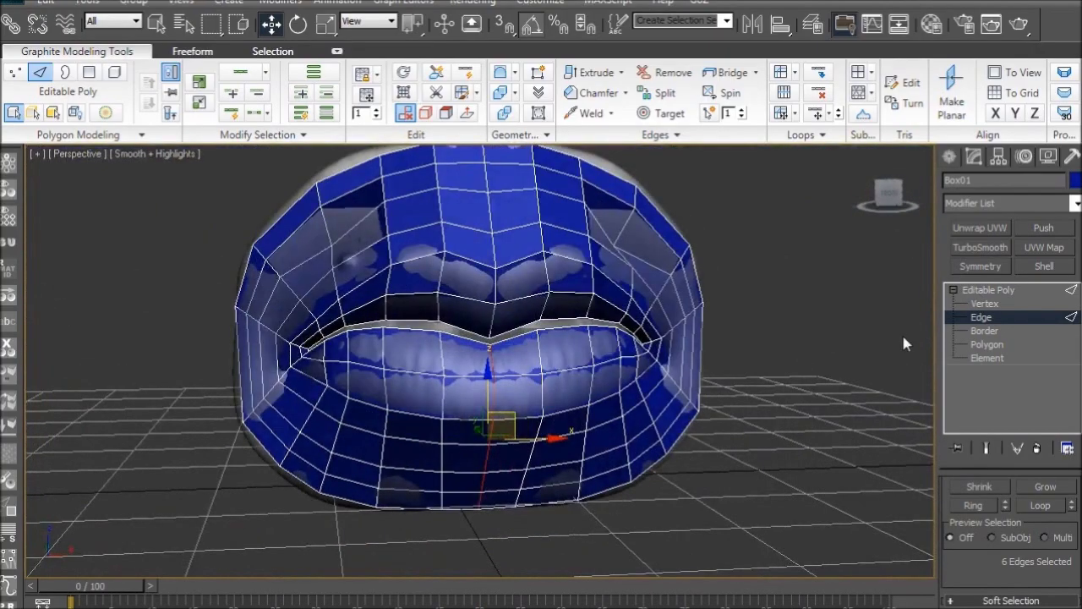
Apply the Reset XForm utility to the selected lip mesh
left_click(950, 157)
left_click(973, 157)
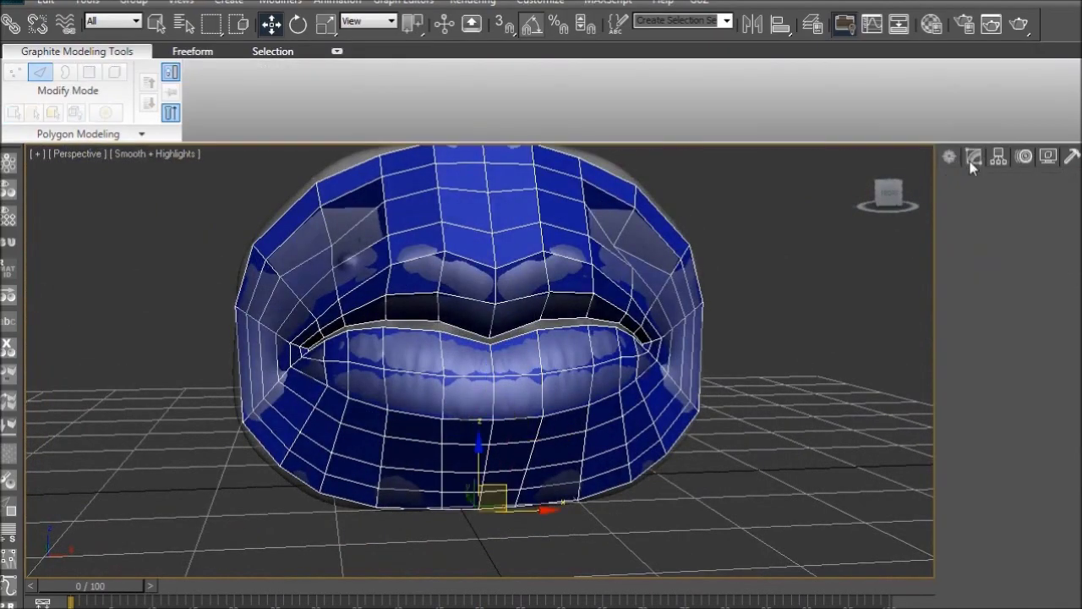
left_click(1072, 156)
left_click(993, 367)
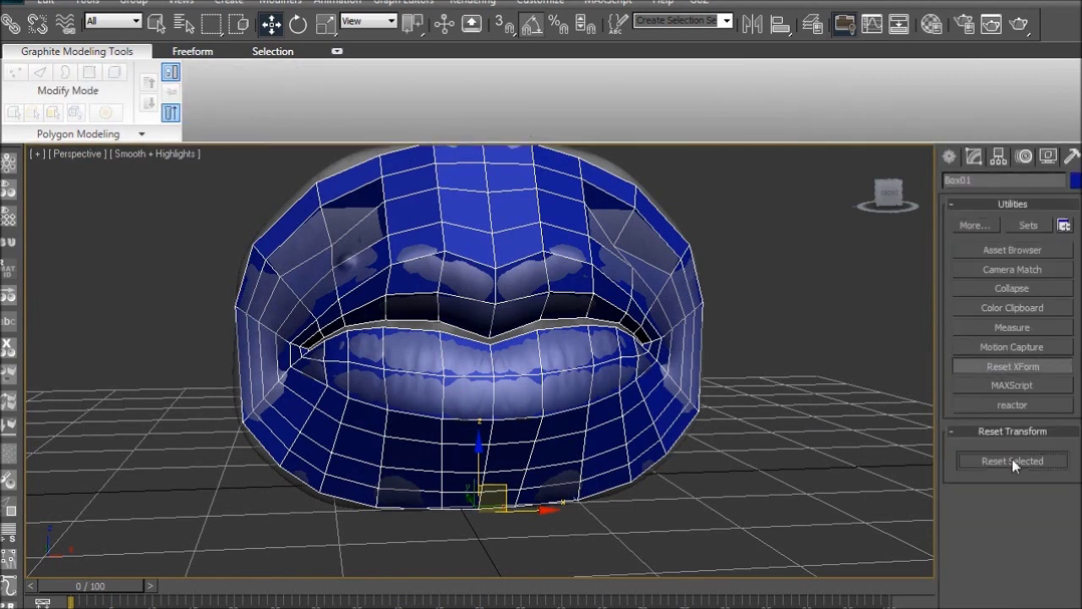
Collapse the XForm modifier into the Editable Poly and accept the warning
left_click(975, 161)
right_click(988, 292)
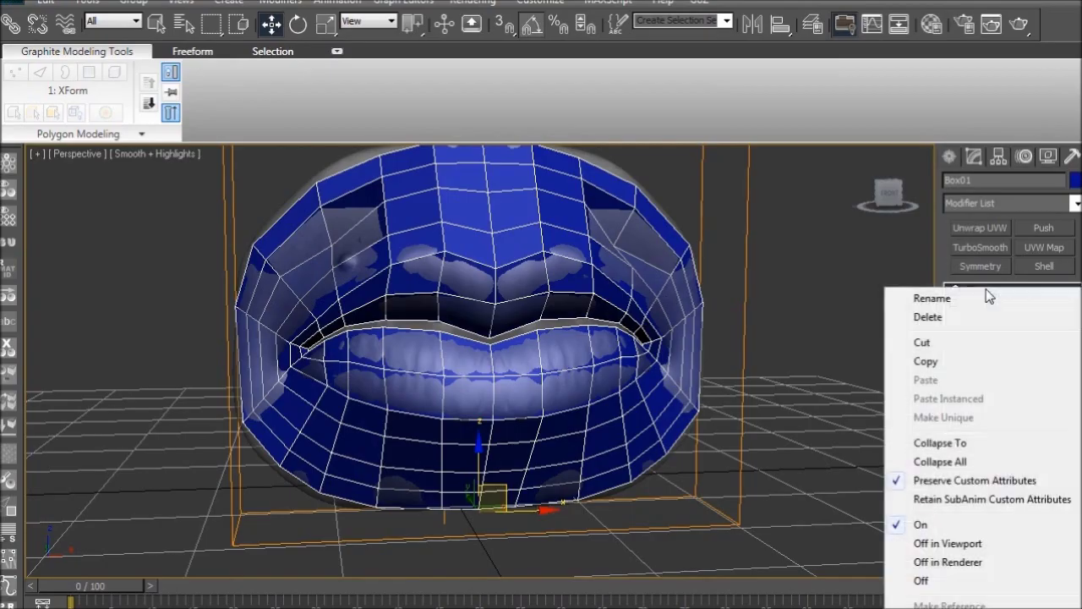
left_click(947, 466)
left_click(623, 372)
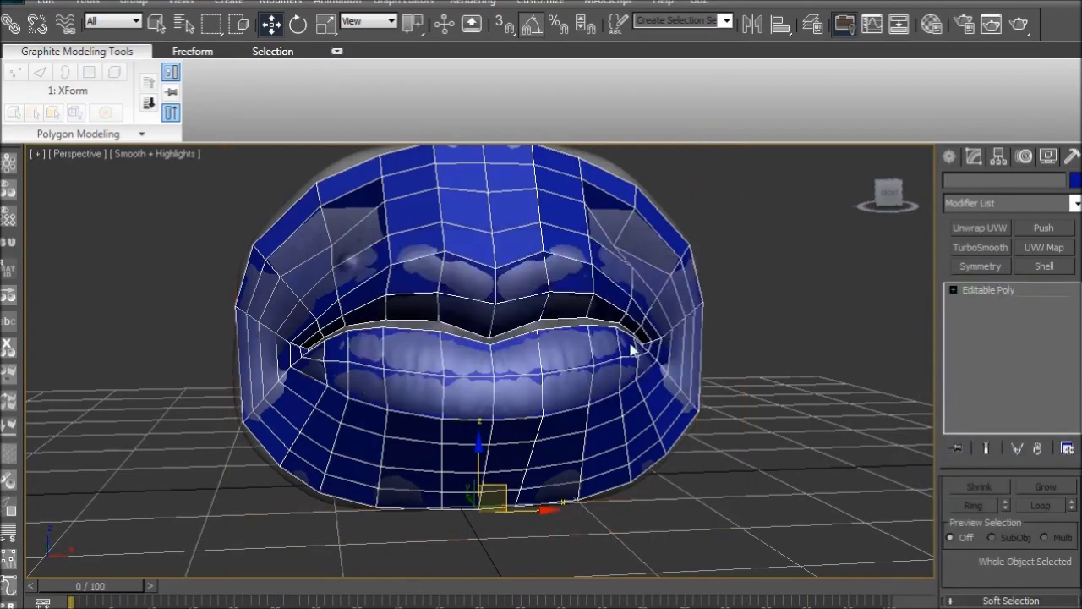
Check the lip mesh from several angles and send it to ZBrush with GoZ
middle_click_drag(499, 355, 543, 300, "alt")
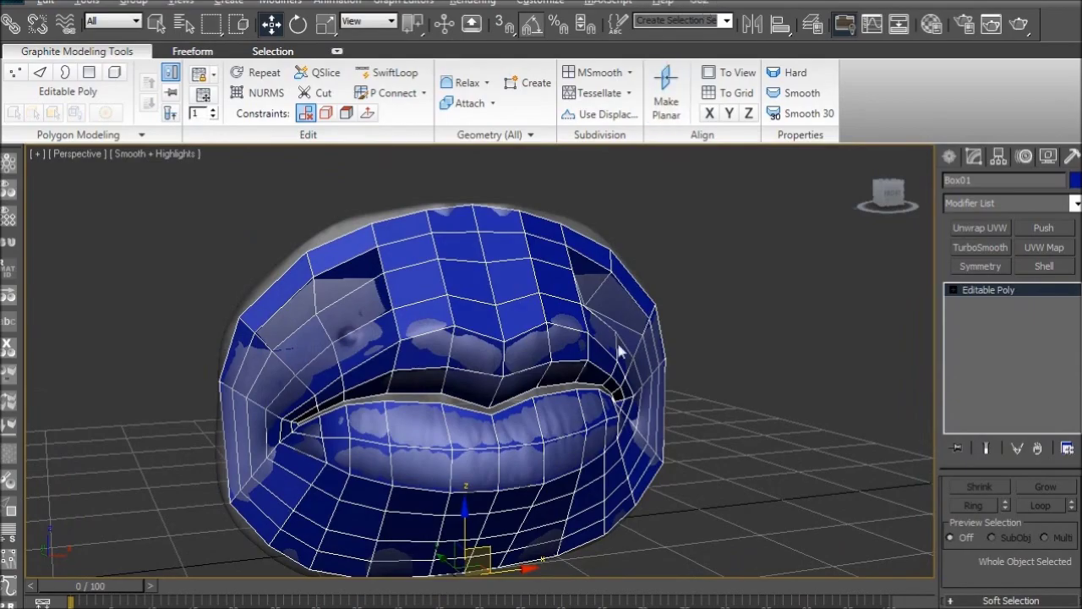
middle_click_drag(618, 350, 471, 382, "alt")
middle_click_drag(485, 330, 494, 312, "alt")
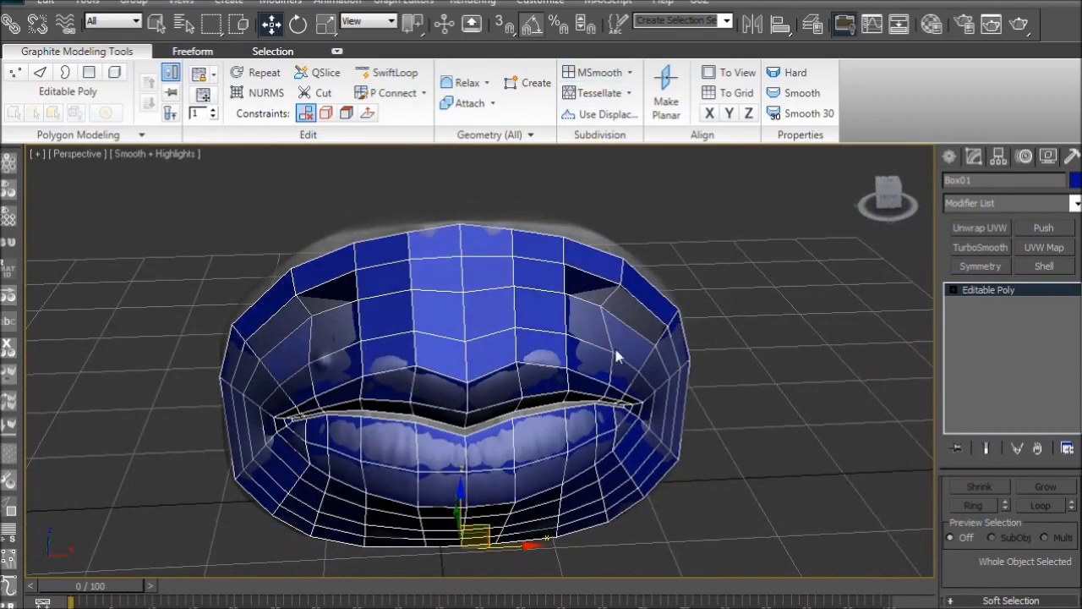
middle_click_drag(590, 347, 625, 318, "alt")
left_click(690, 5)
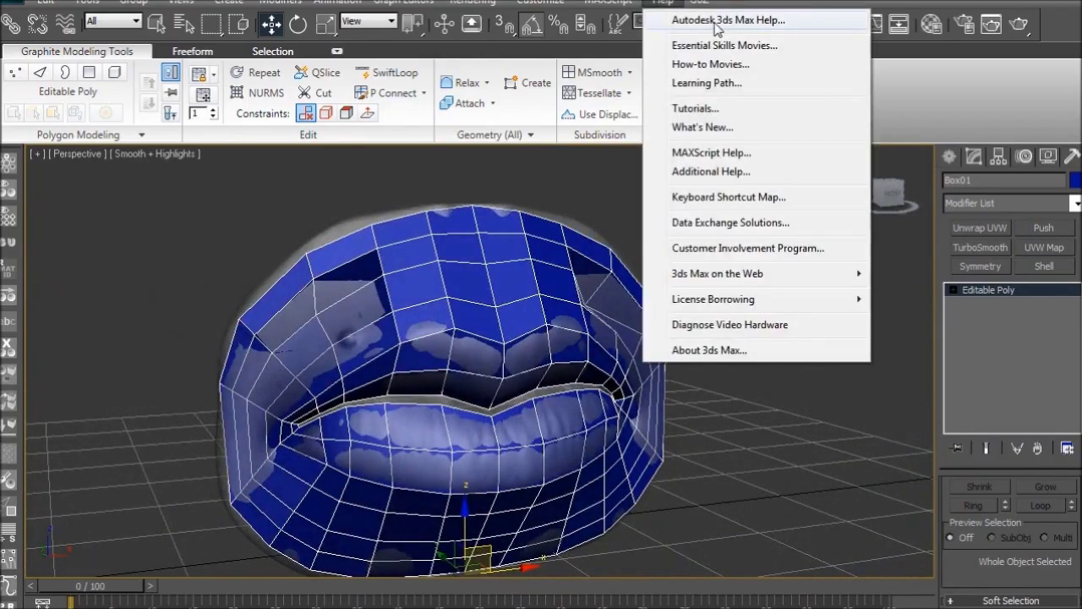
left_click(733, 19)
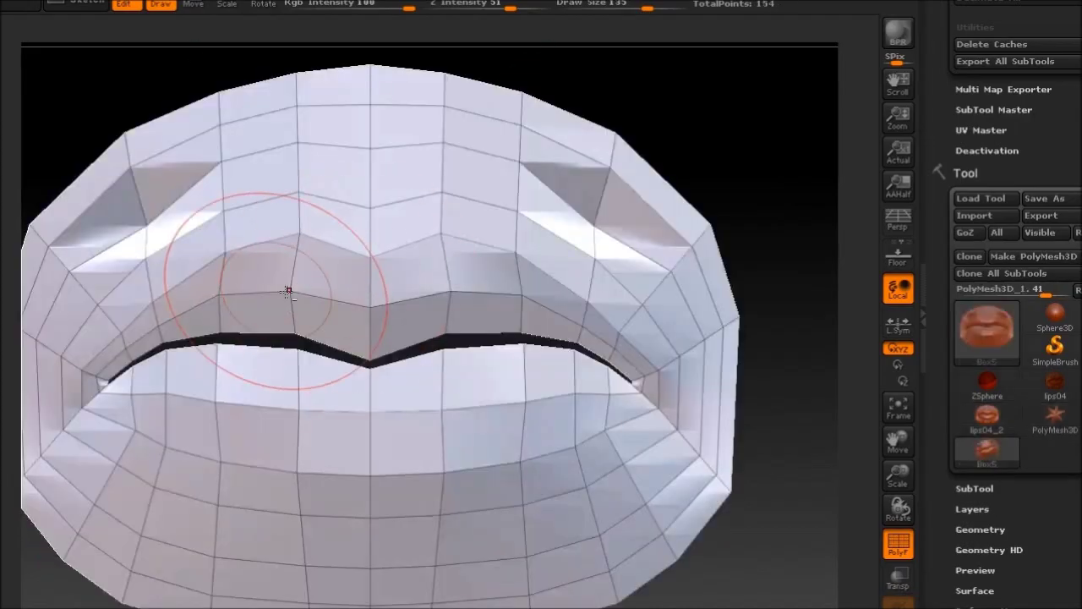
Check the imported Box5 mesh and make the lips04 sculpt the active tool
mouse_move(677, 152)
left_mouse_down()
mouse_move(778, 146)
mouse_move(648, 155)
mouse_move(659, 156)
left_mouse_up()
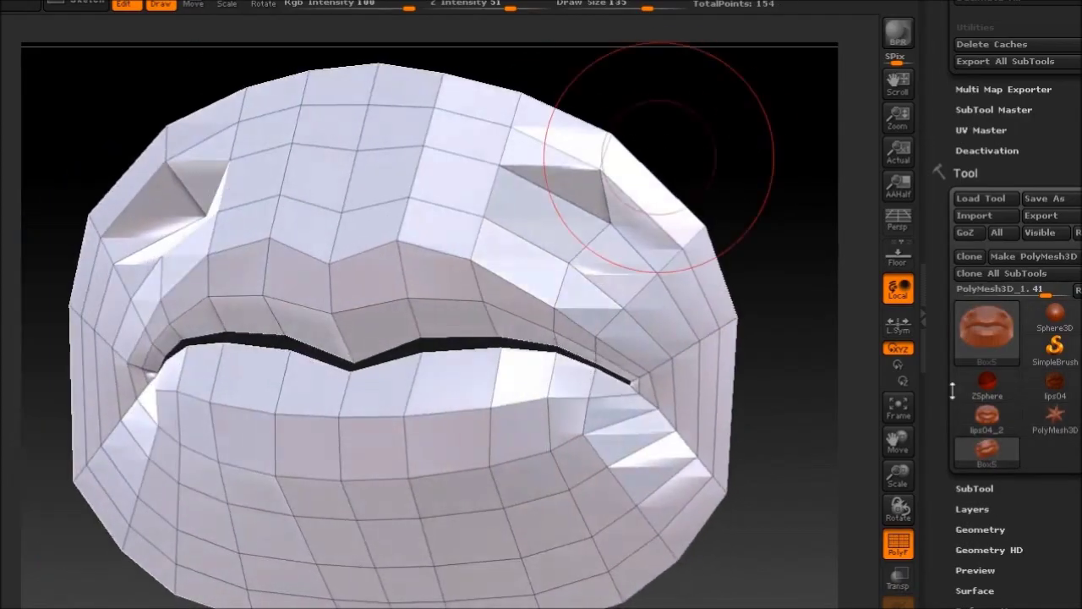
mouse_move(1008, 467)
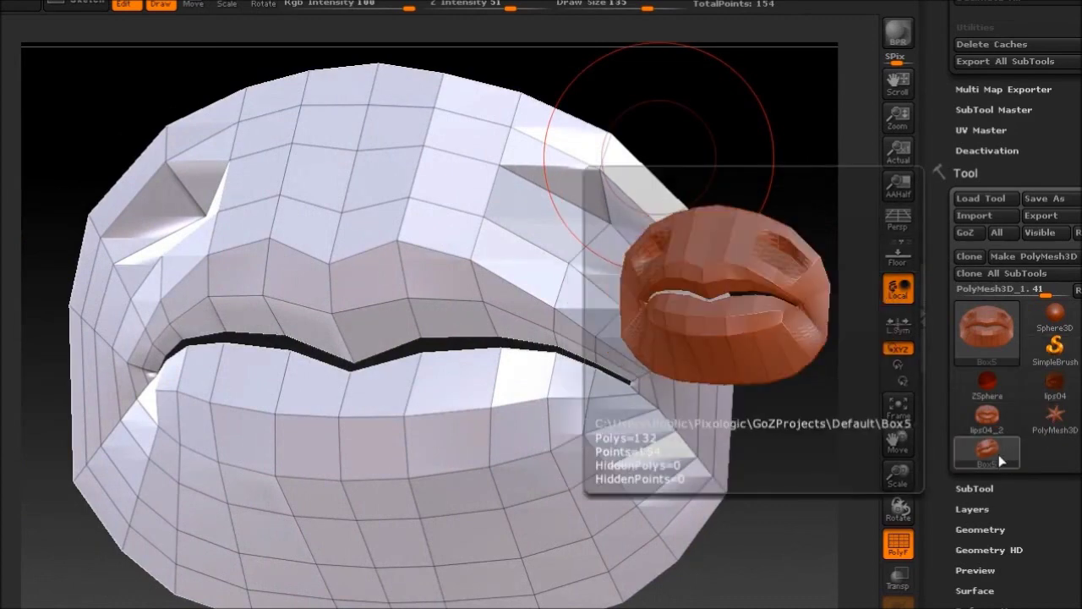
mouse_move(998, 334)
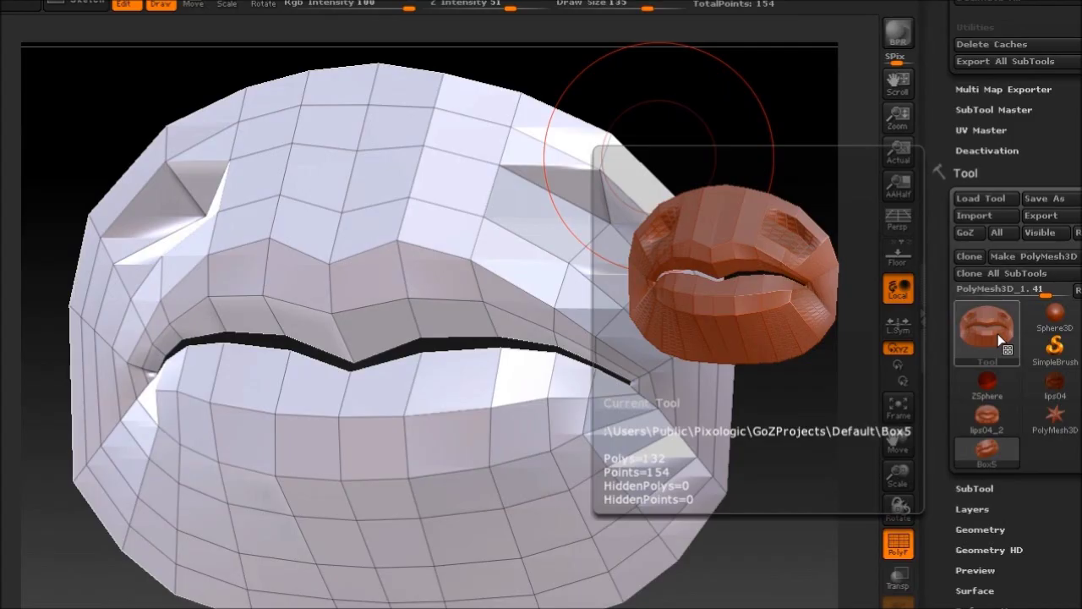
left_click(997, 333)
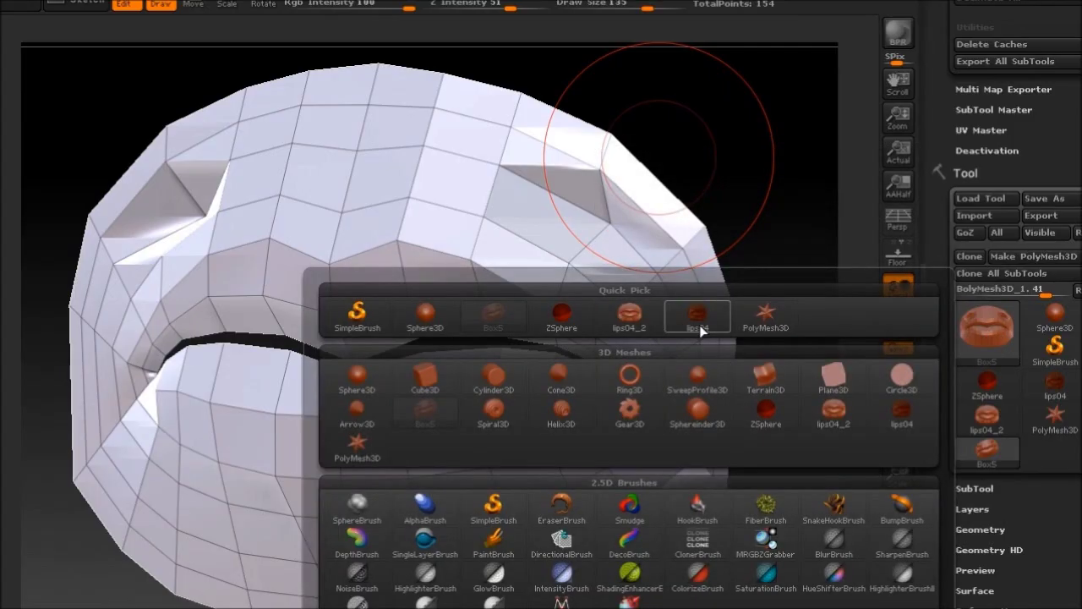
left_click(700, 325)
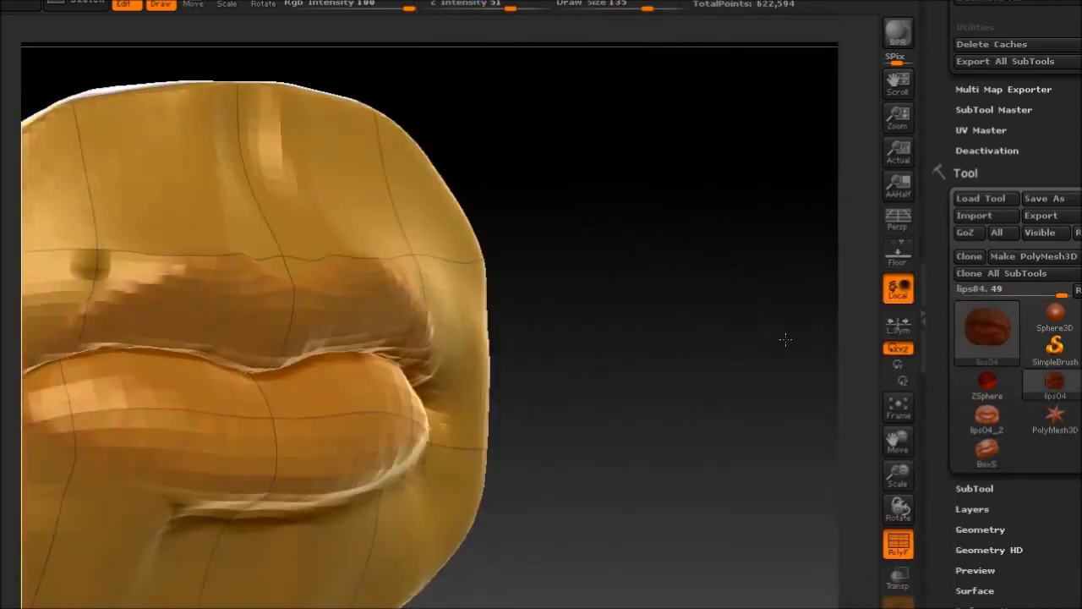
left_click_drag(786, 339, 748, 350)
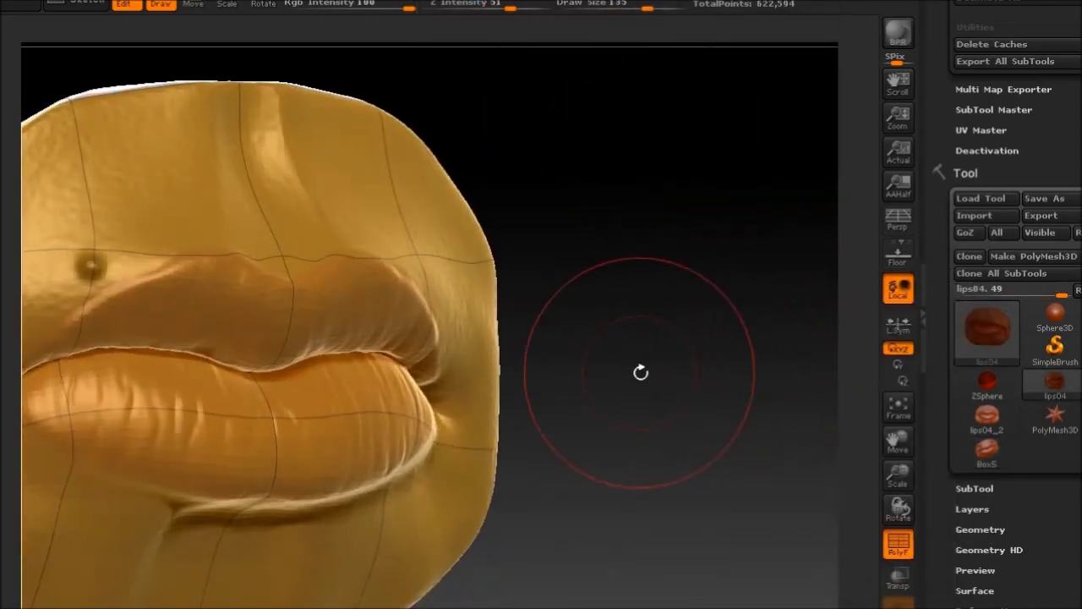
left_click_drag(655, 375, 646, 369)
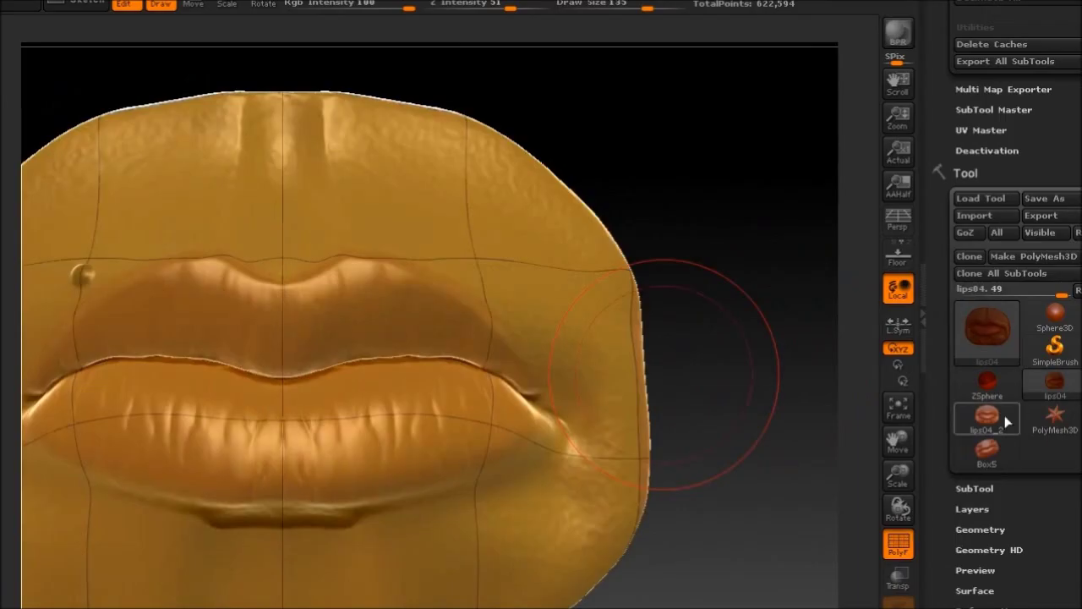
Append the Box5 mesh to lips04 as a subtool, make it active, and compare its fit with the sculpt
left_click(976, 487)
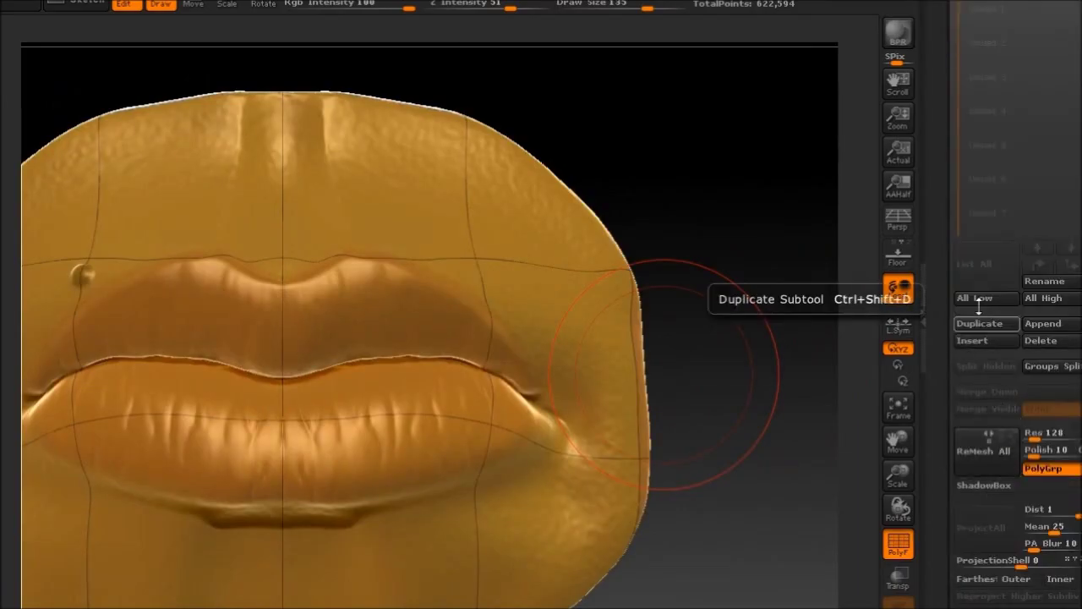
left_click(1010, 340)
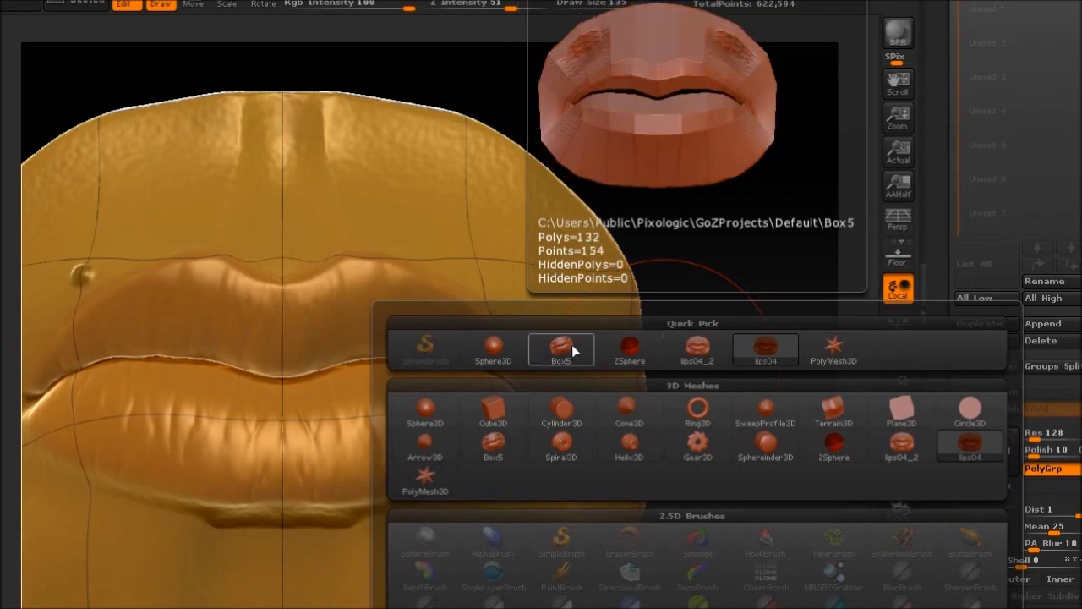
left_click(571, 344)
mouse_move(688, 313)
left_mouse_down()
mouse_move(780, 312)
mouse_move(753, 314)
left_mouse_up()
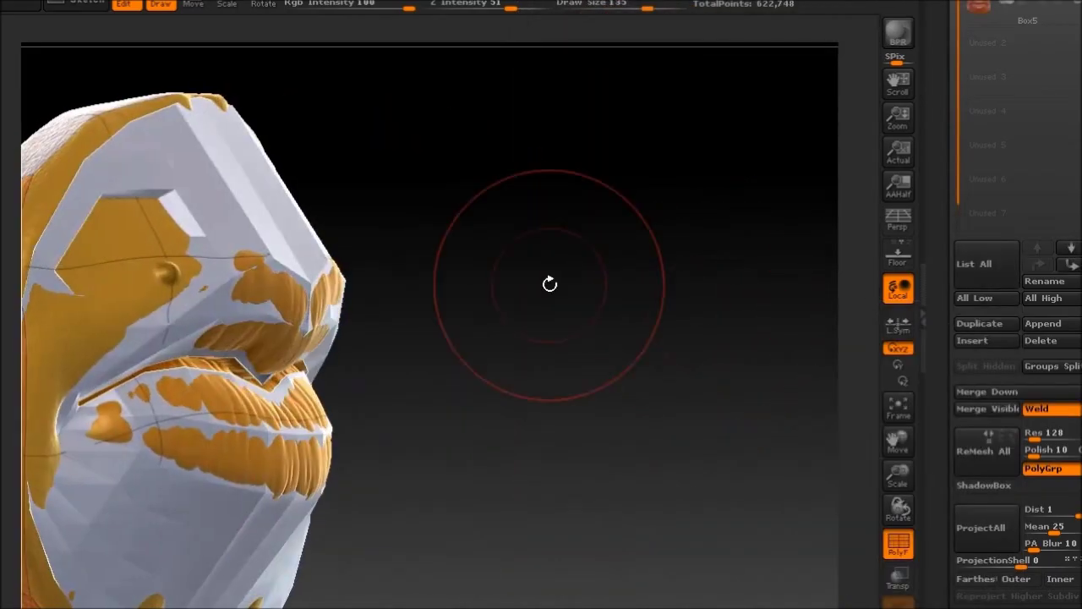
left_click(223, 194, "alt")
left_click_drag(471, 192, 367, 193)
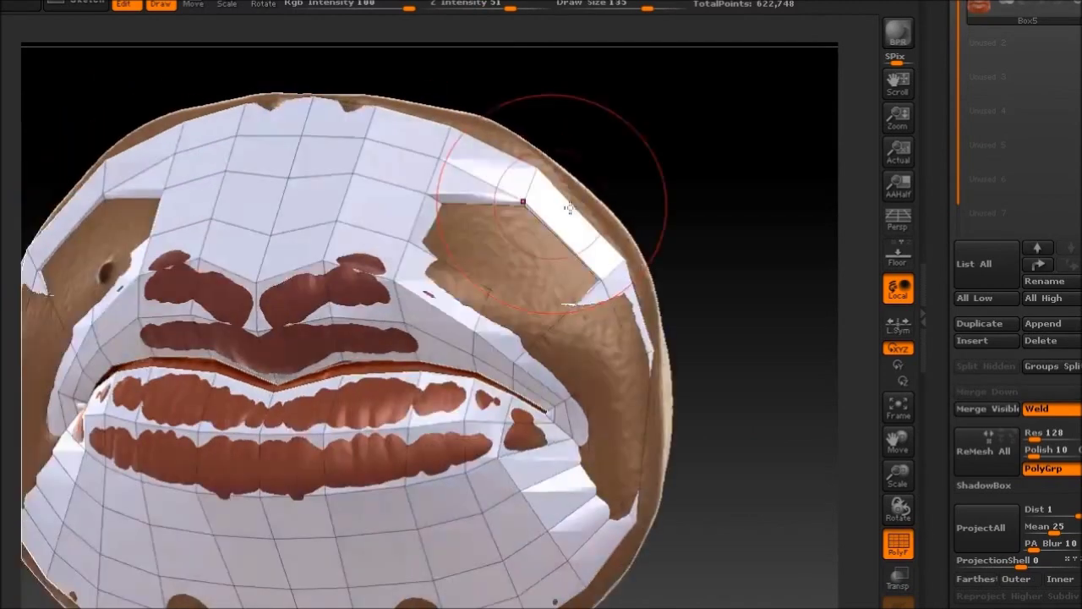
left_click_drag(635, 184, 718, 186)
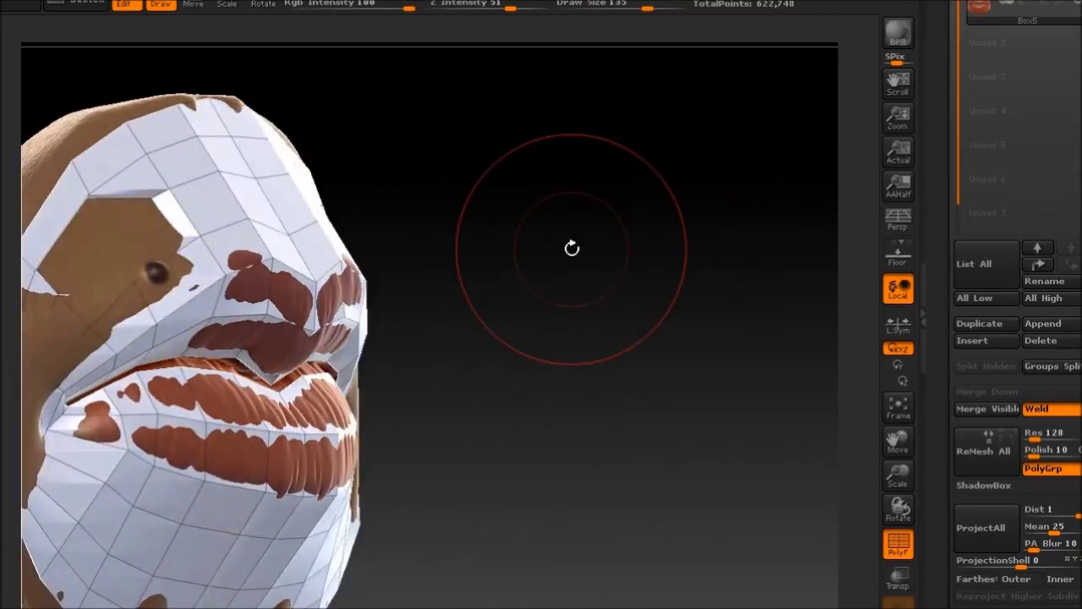
mouse_move(572, 246)
left_mouse_down()
mouse_move(690, 213)
mouse_move(660, 252)
mouse_move(686, 249)
mouse_move(719, 285)
left_mouse_up()
Try dividing the Box5 mesh up to SDiv 3 in solo view, compare it at SDiv 1, and undo the divisions
left_click_drag(1077, 507, 1077, 110)
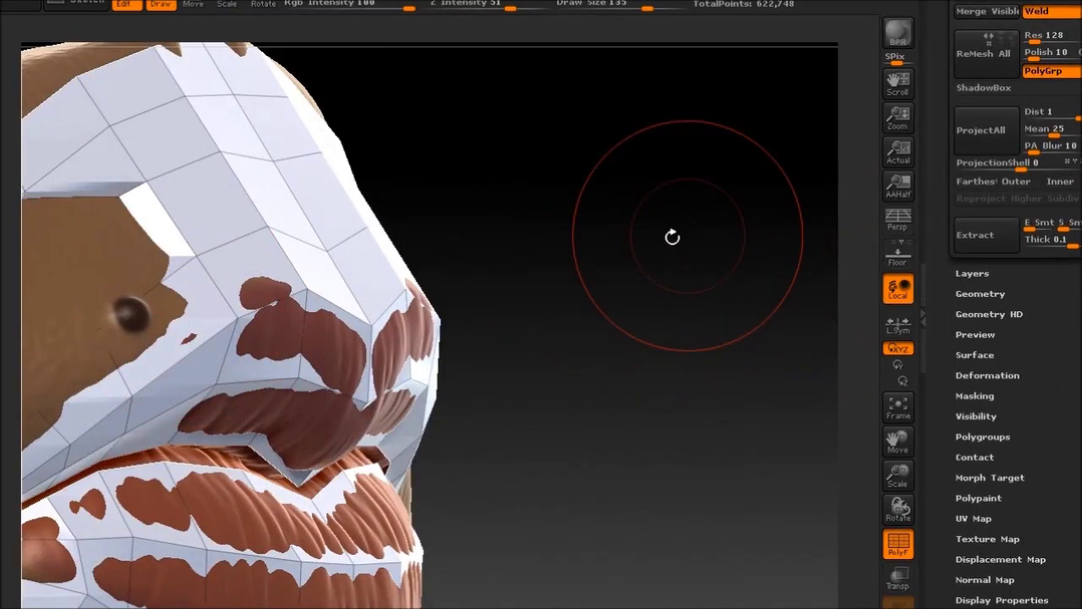
left_click_drag(672, 238, 622, 239)
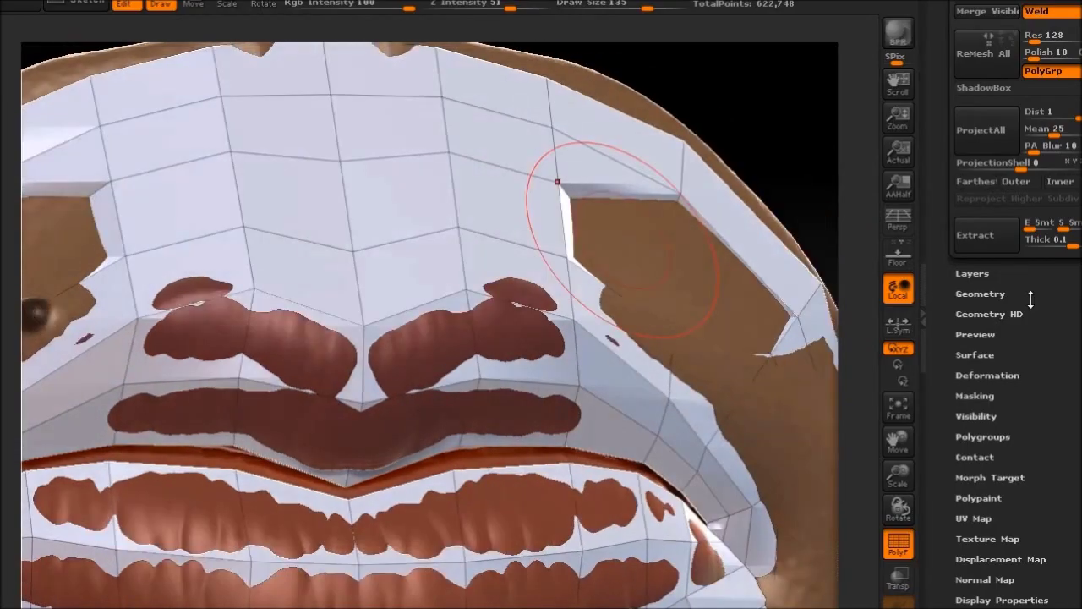
left_click(979, 293)
left_click(976, 380)
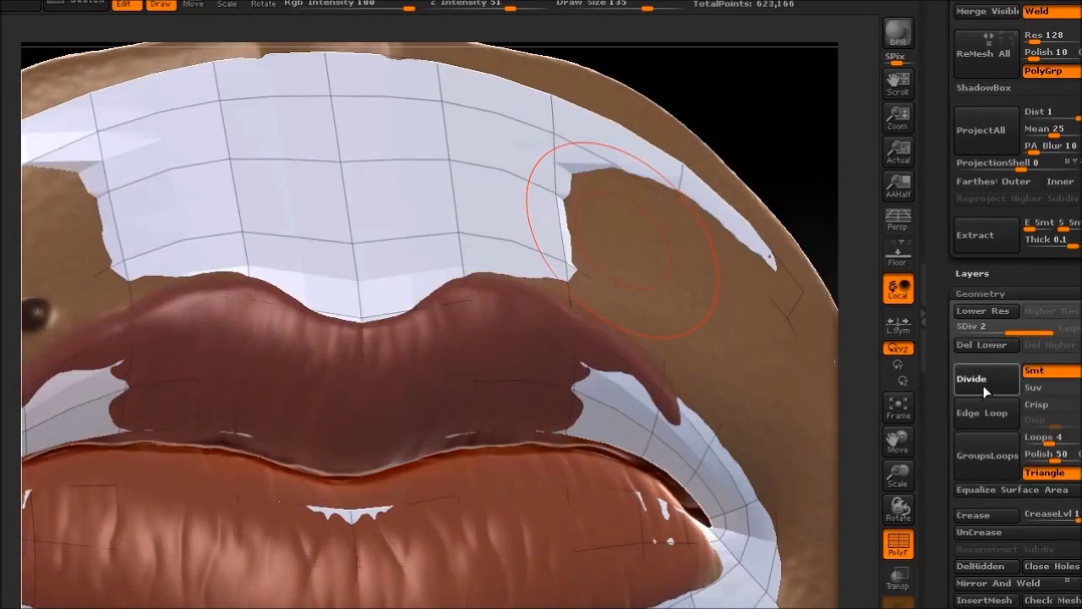
left_click(898, 607)
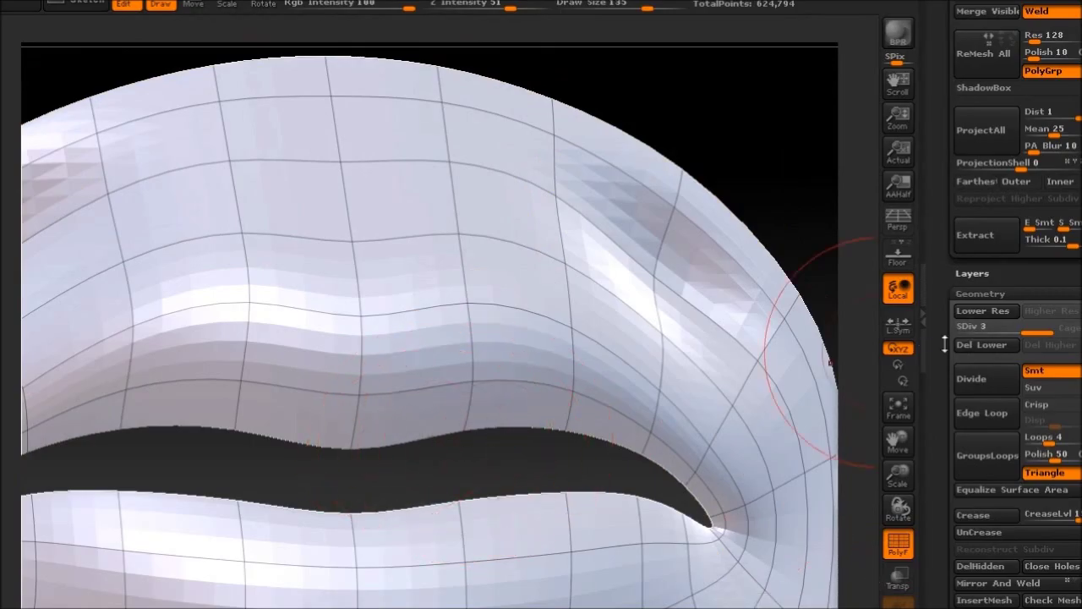
left_click_drag(1037, 336, 968, 333)
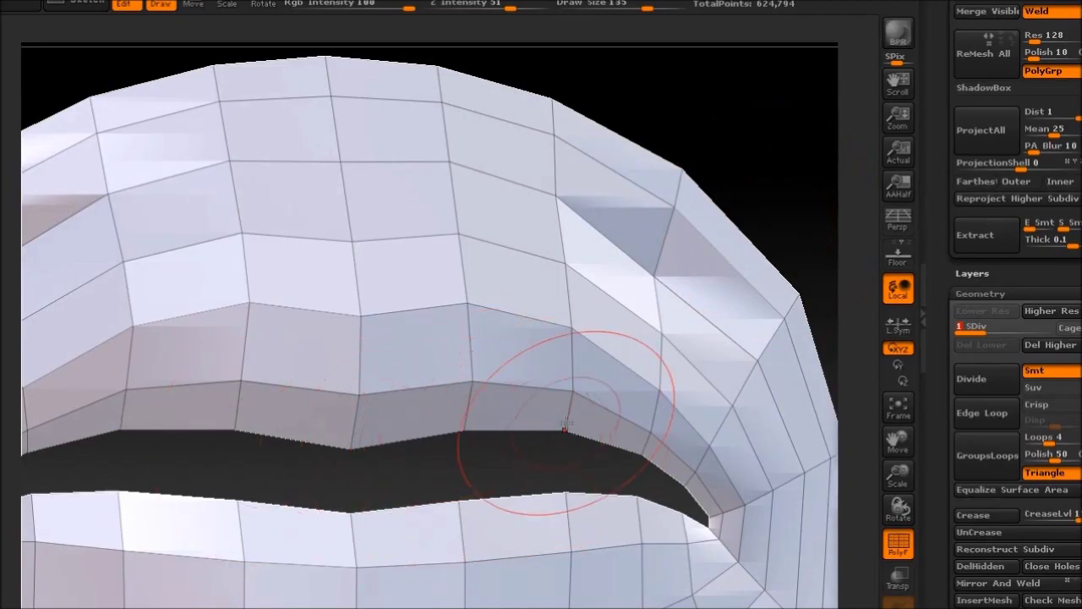
key("ctrl")
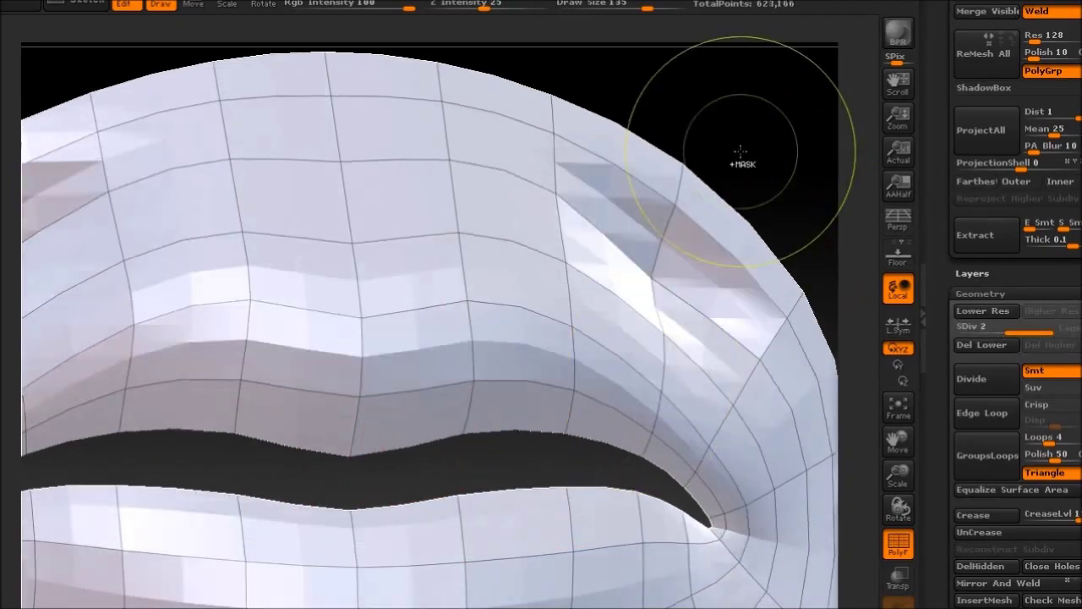
key("shift+d")
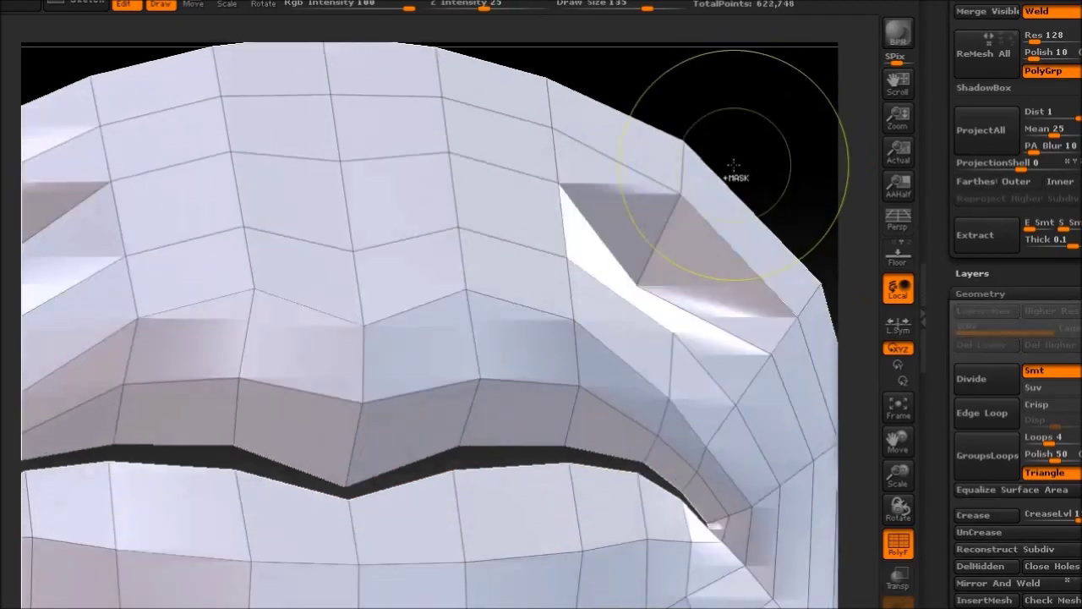
Store a morph target for the undivided Box5 mesh
left_click_drag(734, 144, 756, 143)
left_click_drag(1079, 360, 1080, 96)
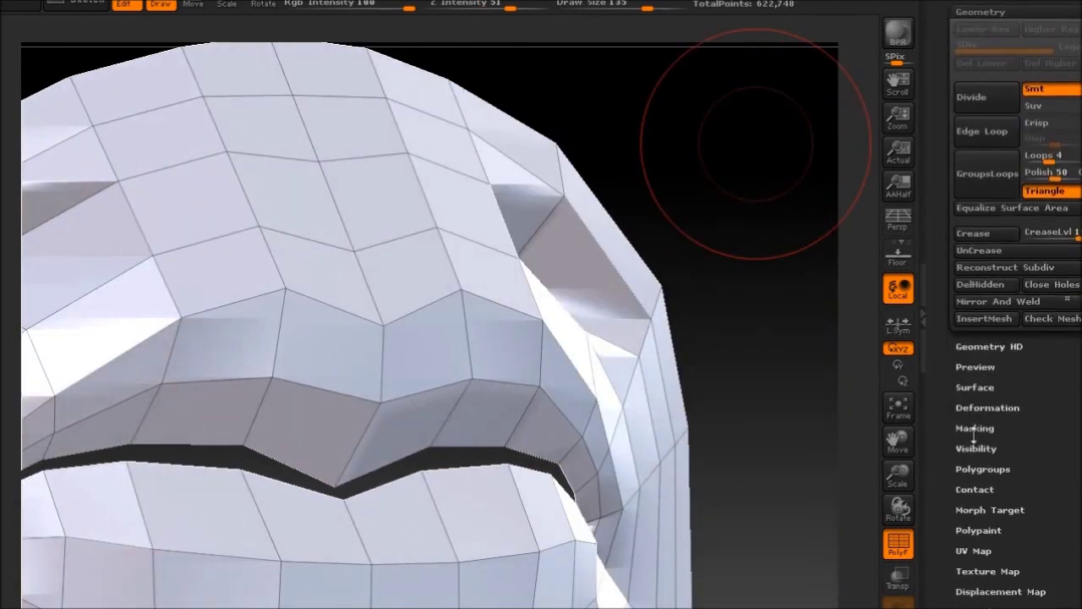
left_click(986, 509)
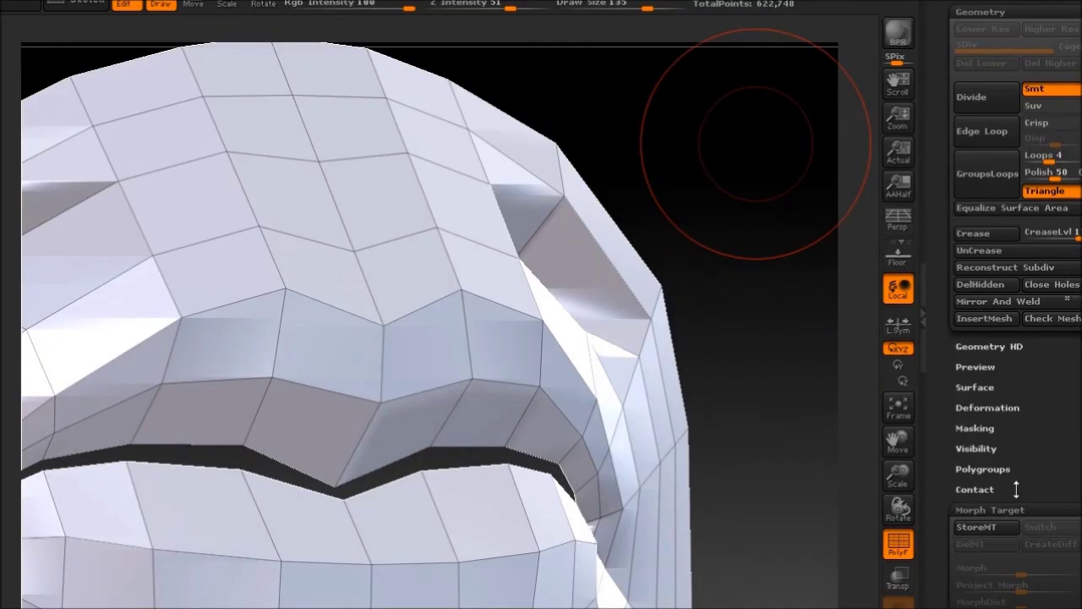
left_click_drag(742, 256, 678, 269)
left_click(973, 526)
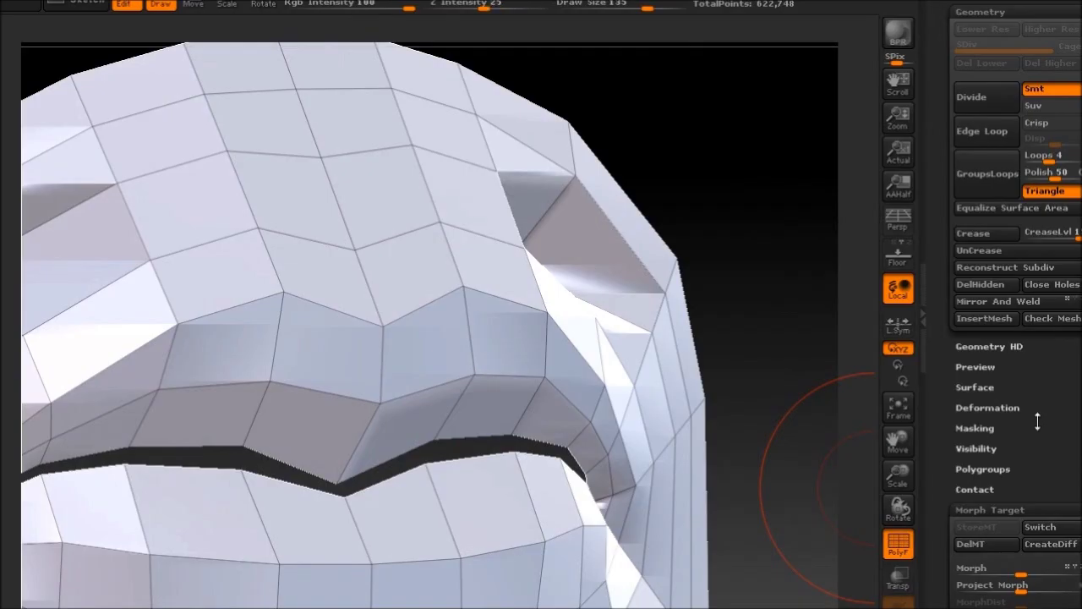
Divide the Box5 mesh repeatedly up to SDiv 6
key("ctrl+d")
key("ctrl+d")
key("ctrl+d")
key("ctrl+d")
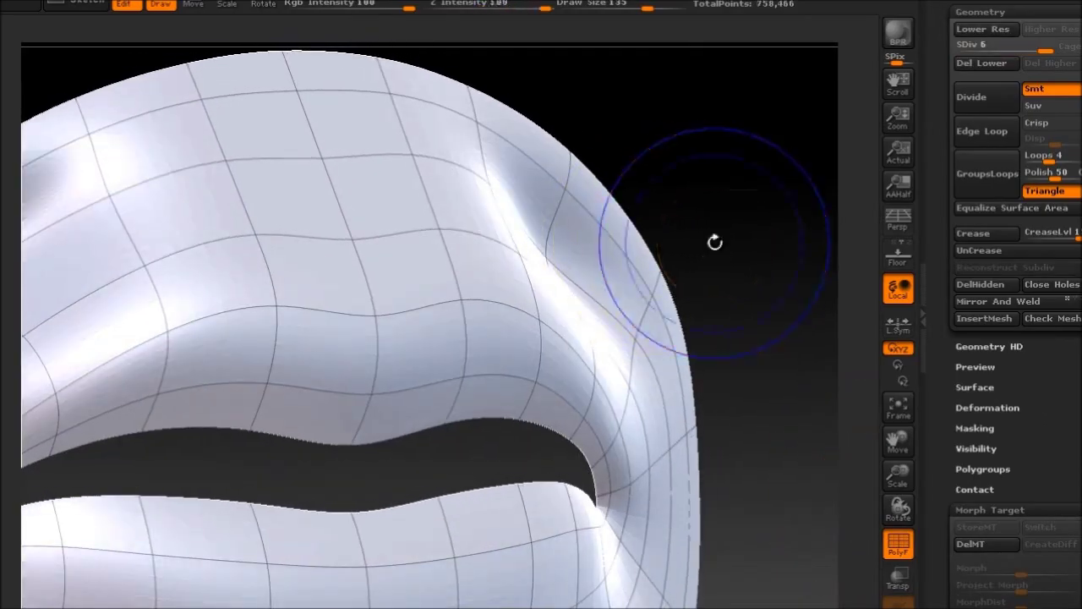
Return the Box5 mesh to SDiv 1 and switch it to the stored morph target
key("shift+d")
key("shift+d")
key("shift+d")
key("shift+d")
key("shift+d")
mouse_move(715, 242)
left_mouse_down()
mouse_move(752, 232)
mouse_move(670, 270)
mouse_move(630, 269)
left_mouse_up()
left_click(1043, 534)
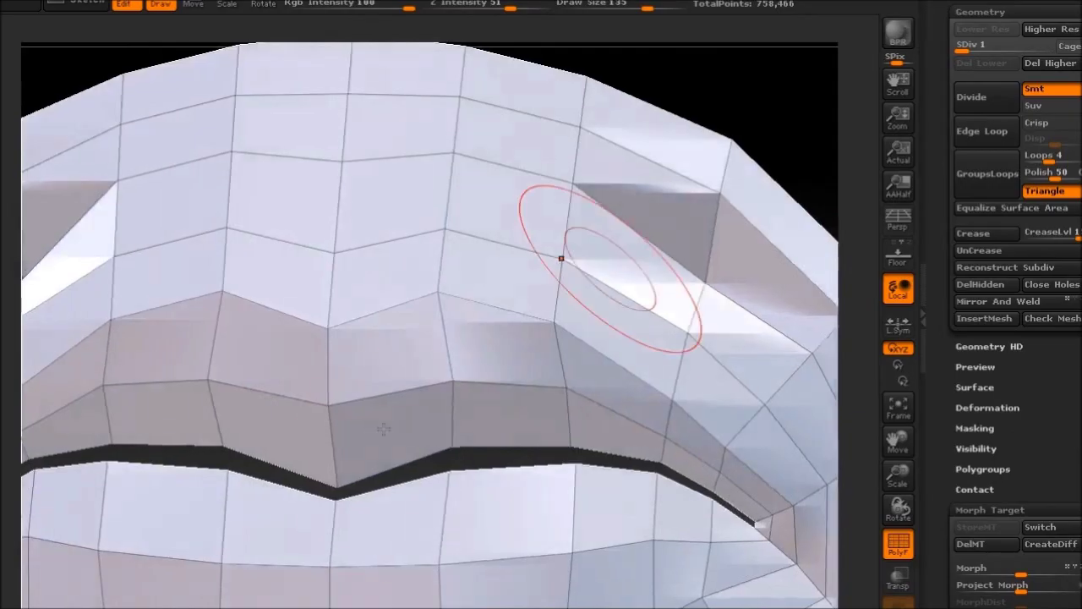
Raise the mesh to SDiv 5 to check its shape, return to SDiv 1, and switch the morph target again
key("d")
key("d")
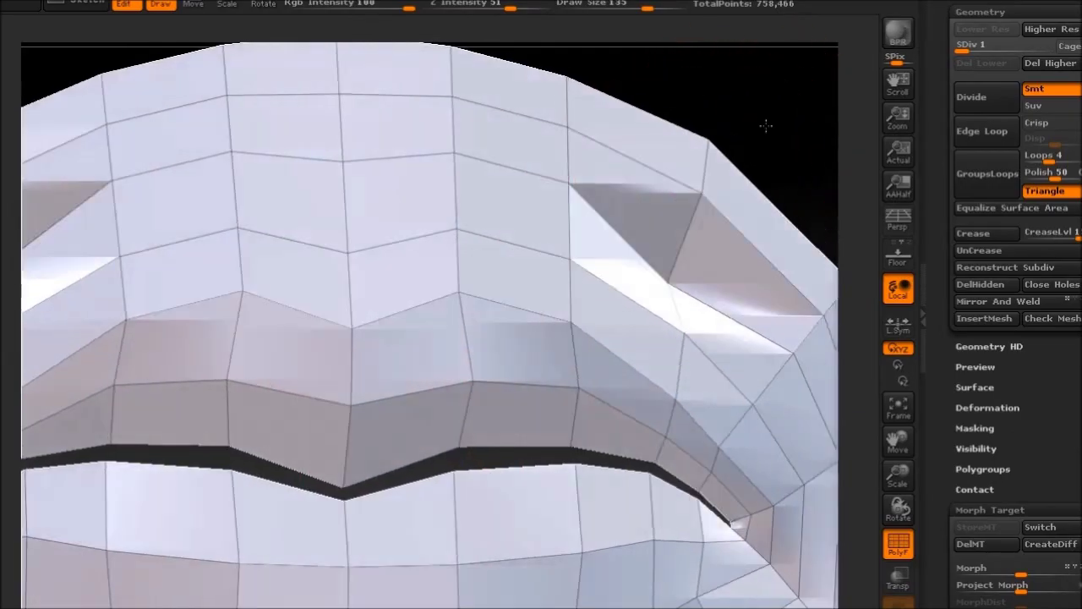
key("d")
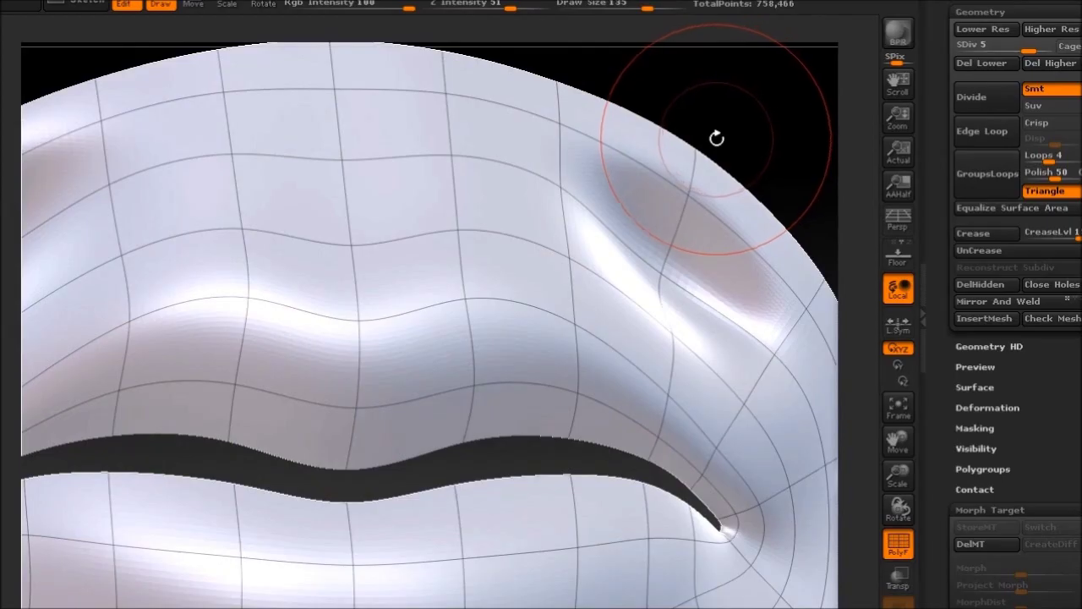
mouse_move(720, 126)
left_mouse_down()
mouse_move(780, 130)
mouse_move(742, 141)
left_mouse_up()
key("shift+d")
key("shift+d")
key("shift+d")
key("shift+d")
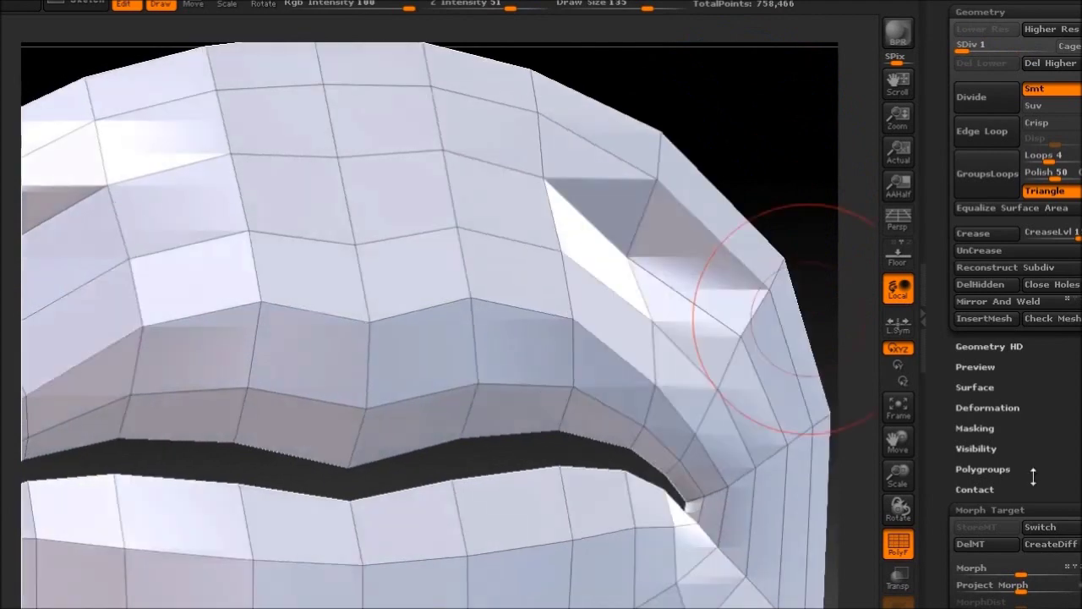
left_click(1052, 529)
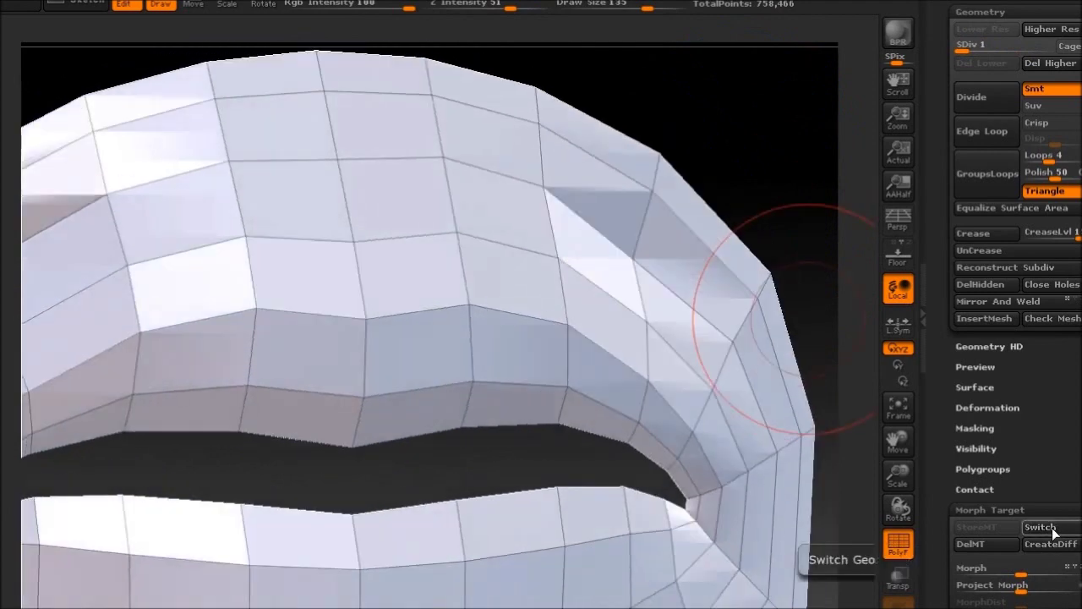
Show the lips04 sculpt together with Box5 again, frame the view, and check their overlap from the side
left_click_drag(741, 149, 791, 150)
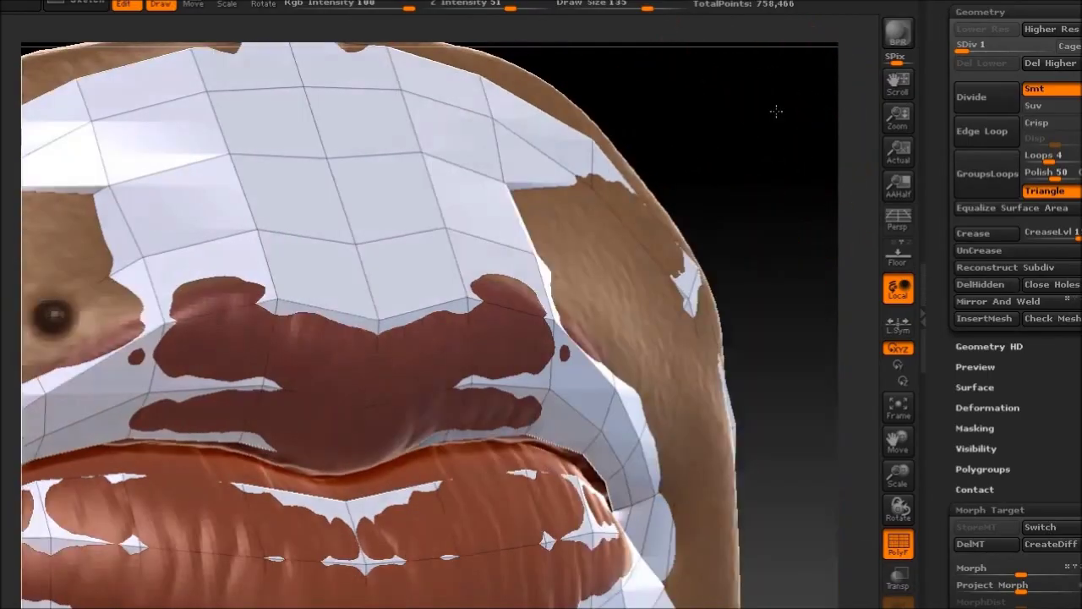
scroll(1049, 380, "down", 2)
scroll(1050, 380, "up", 4)
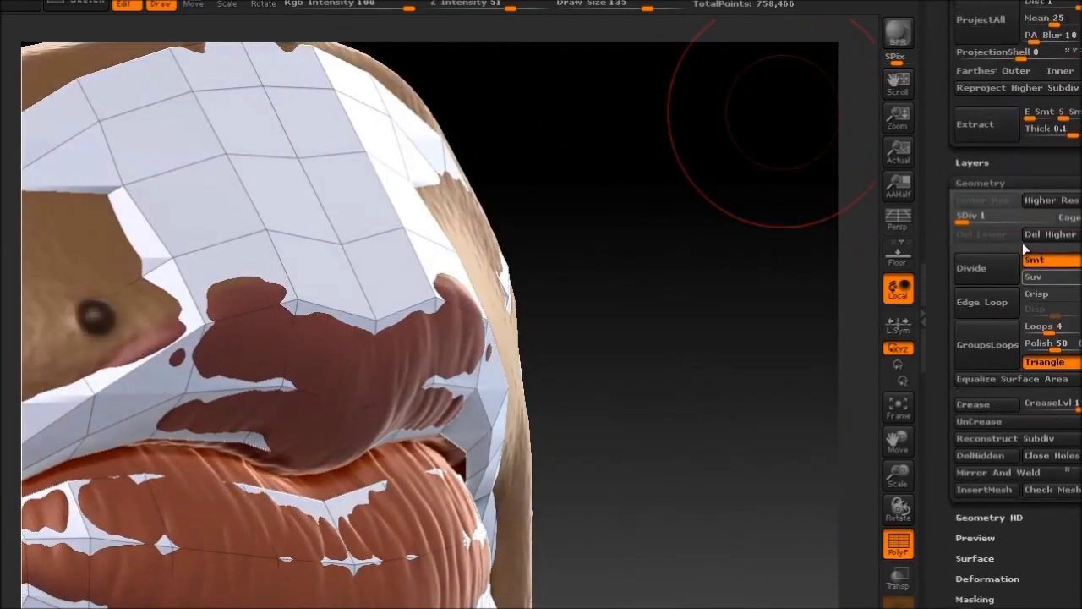
scroll(1043, 179, "up", 10)
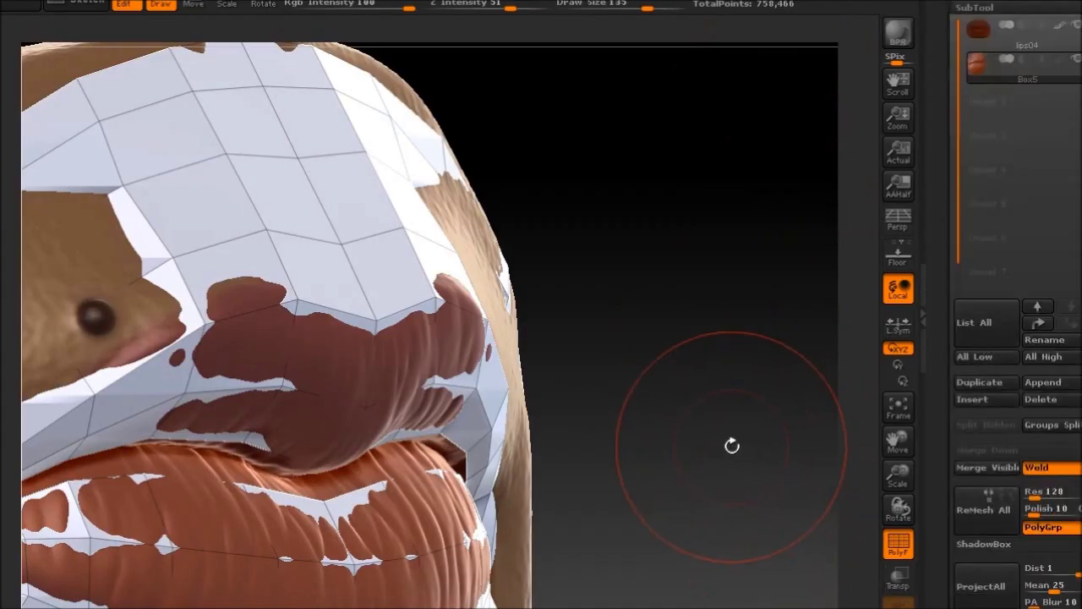
key("f")
mouse_move(746, 298)
left_mouse_down()
mouse_move(622, 293)
mouse_move(758, 296)
mouse_move(745, 293)
left_mouse_up()
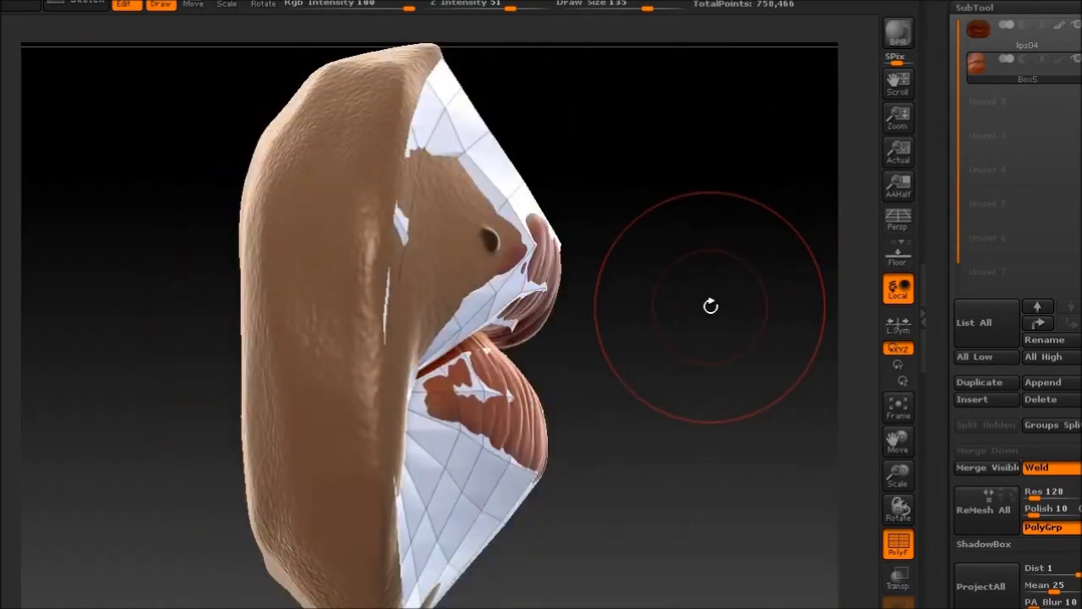
Project the visible lips04 sculpt onto the Box5 mesh at SDiv 1 and inspect the mesh in solo view
mouse_move(978, 75)
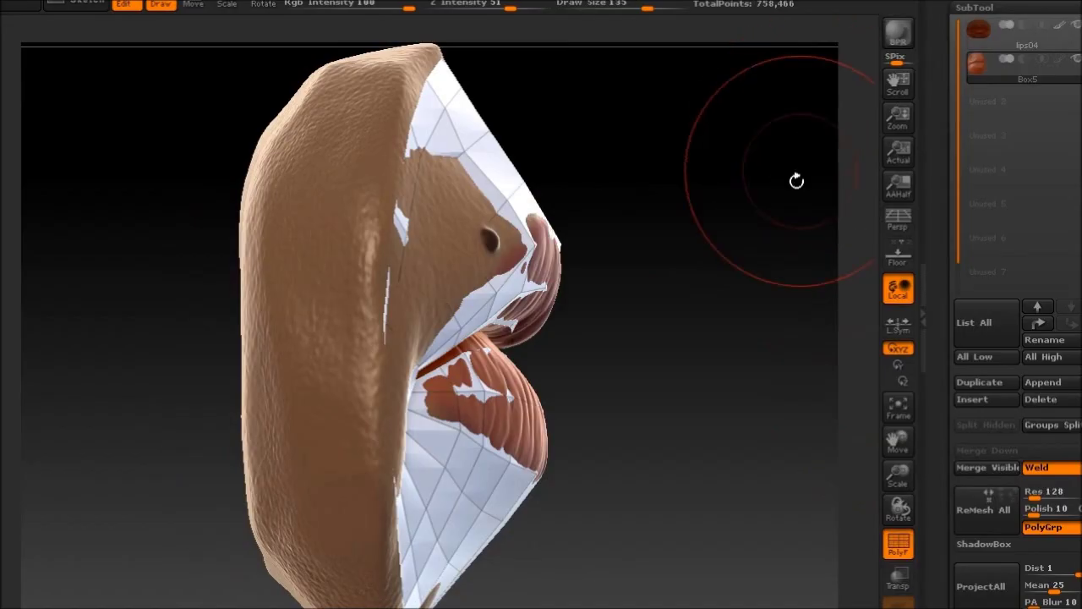
left_click(981, 586)
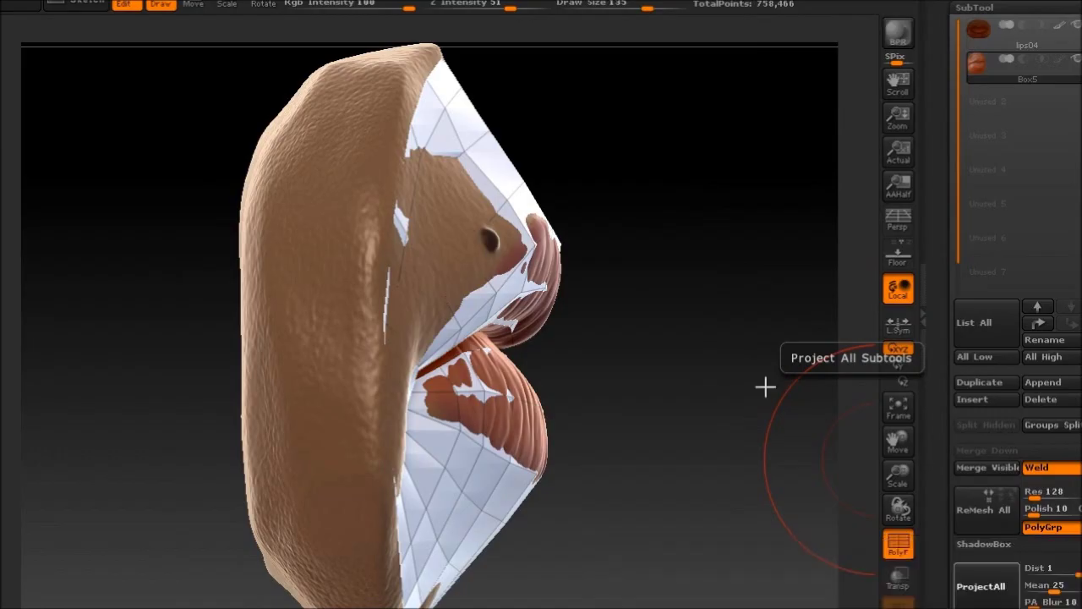
left_click_drag(763, 386, 1056, 507)
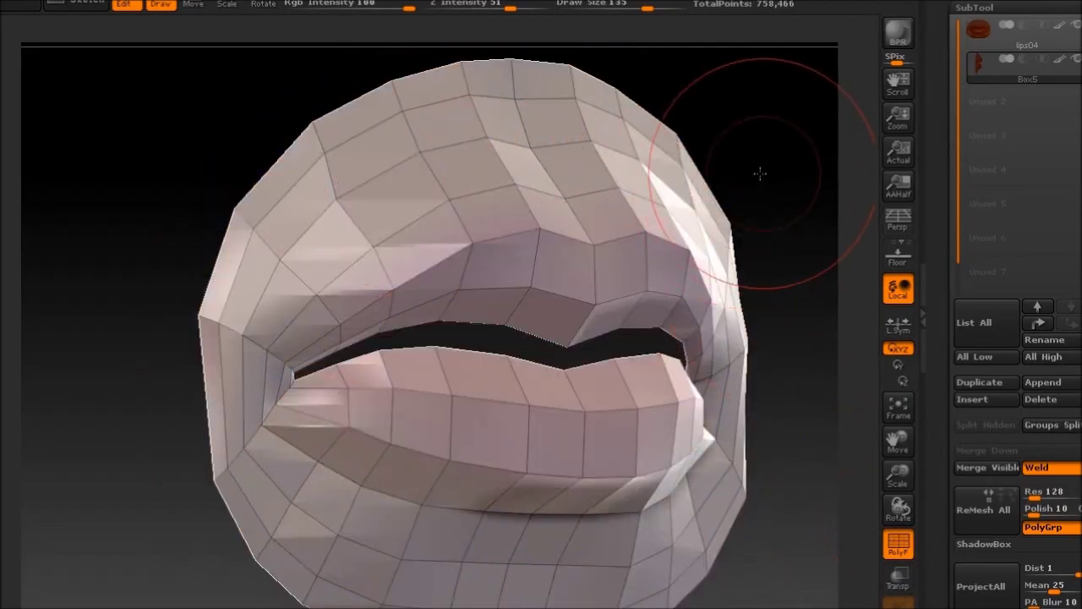
Choose the Clay brush and stroke the Box5 mesh on the skin above the corner of the upper lip
mouse_move(760, 173)
left_mouse_down()
mouse_move(634, 174)
mouse_move(778, 170)
left_mouse_up()
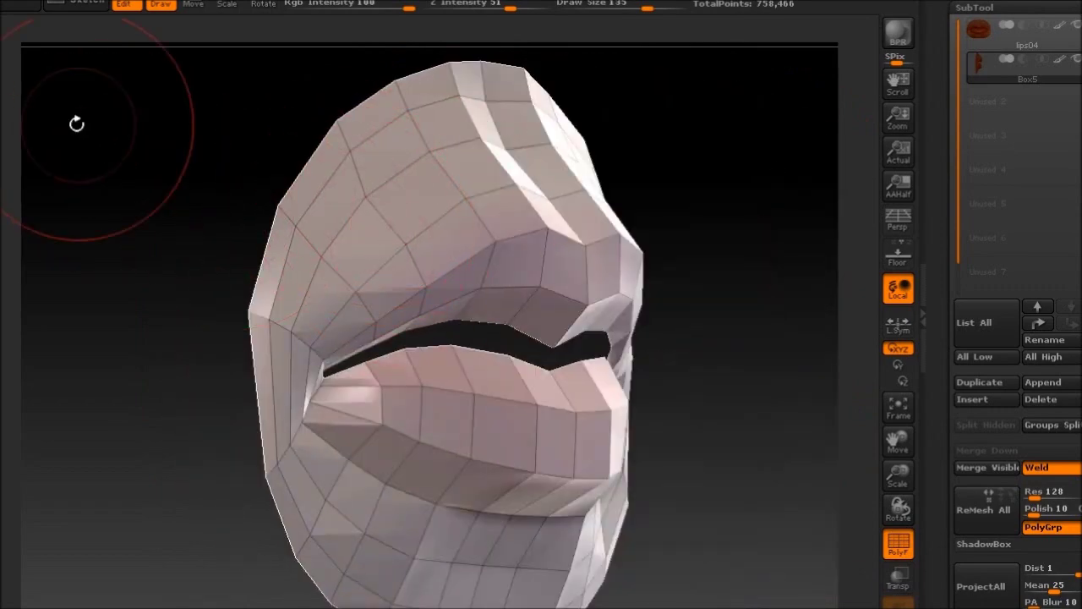
left_click(0, 67)
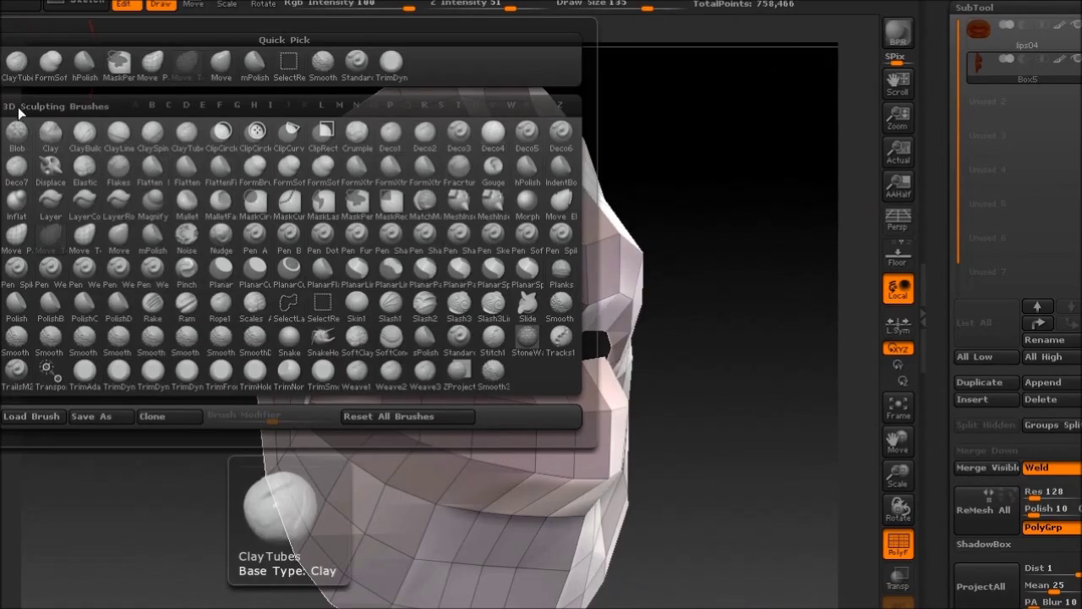
left_click(50, 134)
mouse_move(161, 297)
left_mouse_down()
mouse_move(180, 294)
mouse_move(125, 294)
left_mouse_up()
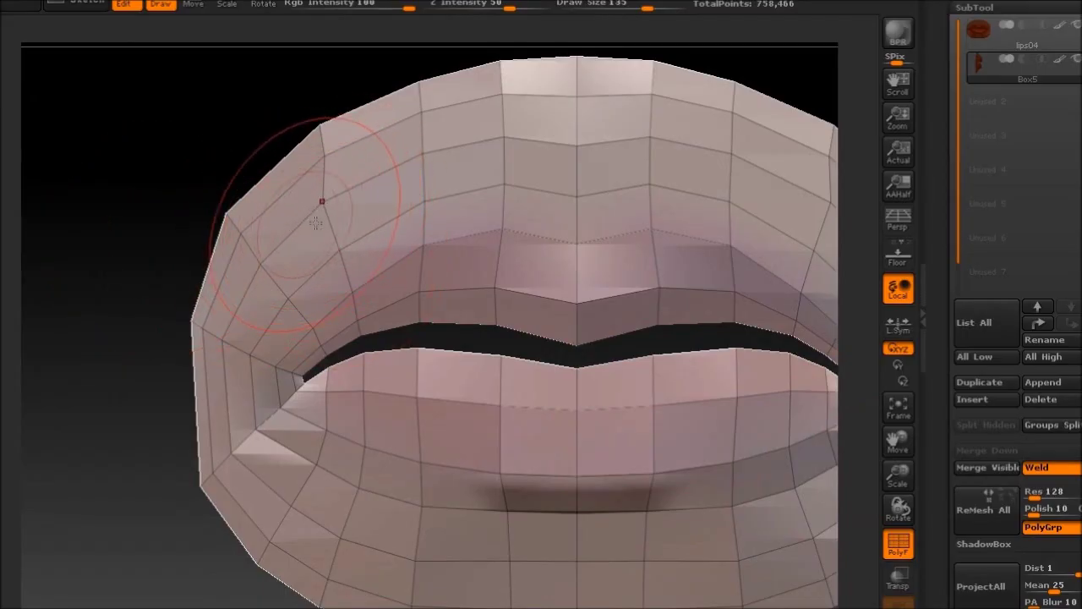
mouse_move(322, 202)
left_mouse_down()
mouse_move(307, 212)
mouse_move(302, 243)
mouse_move(416, 186)
mouse_move(427, 169)
left_mouse_up()
Inspect the Box5 mesh from the side and front, and set the brush draw size to 80
left_click_drag(160, 149, 459, 161)
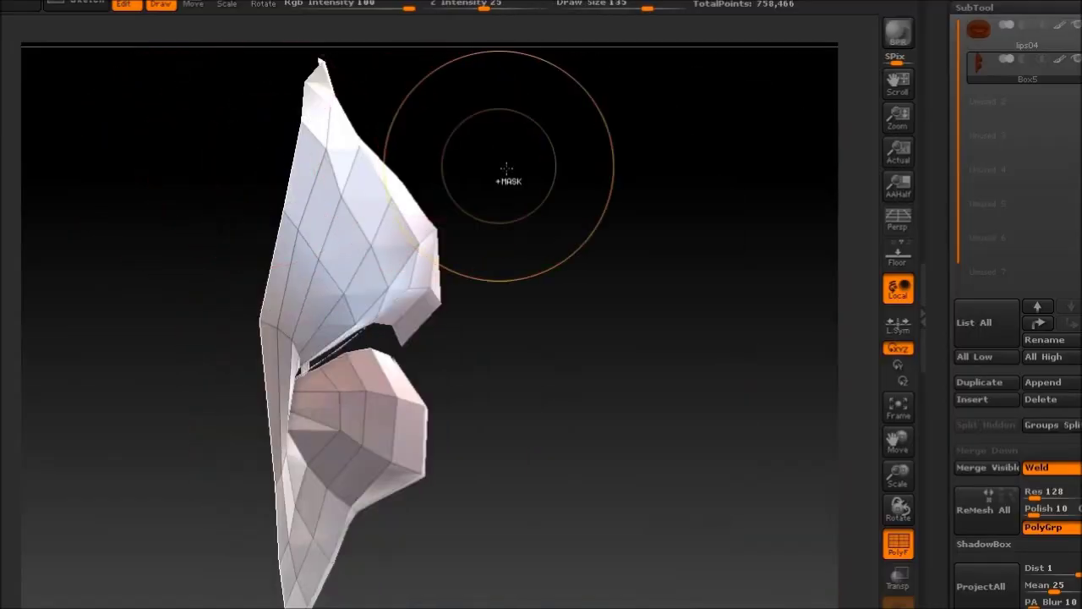
left_click_drag(639, 227, 357, 315)
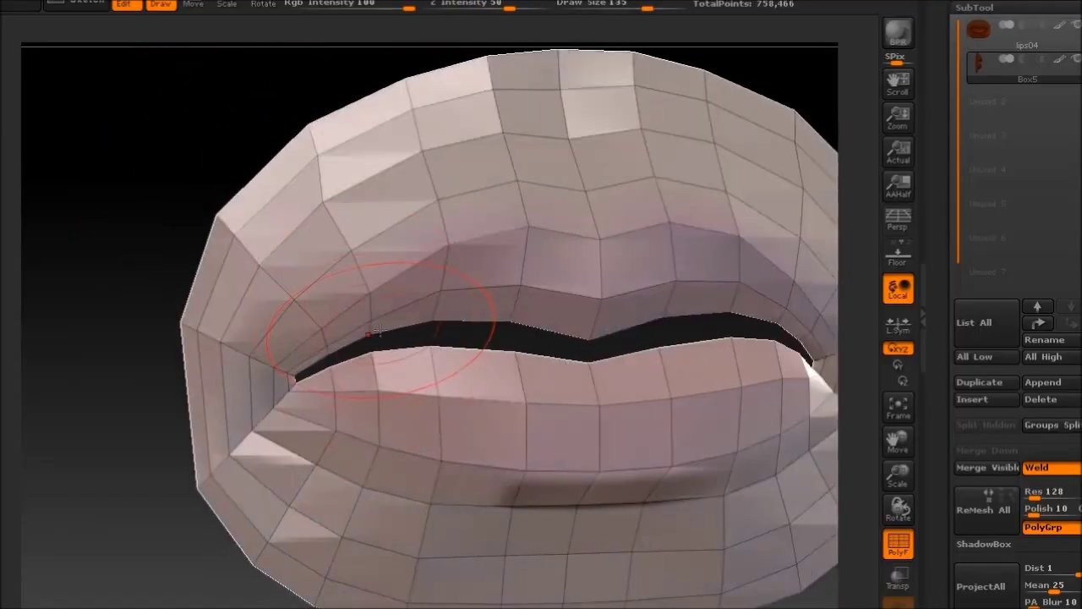
left_click_drag(188, 188, 240, 183)
left_click_drag(645, 6, 628, 5)
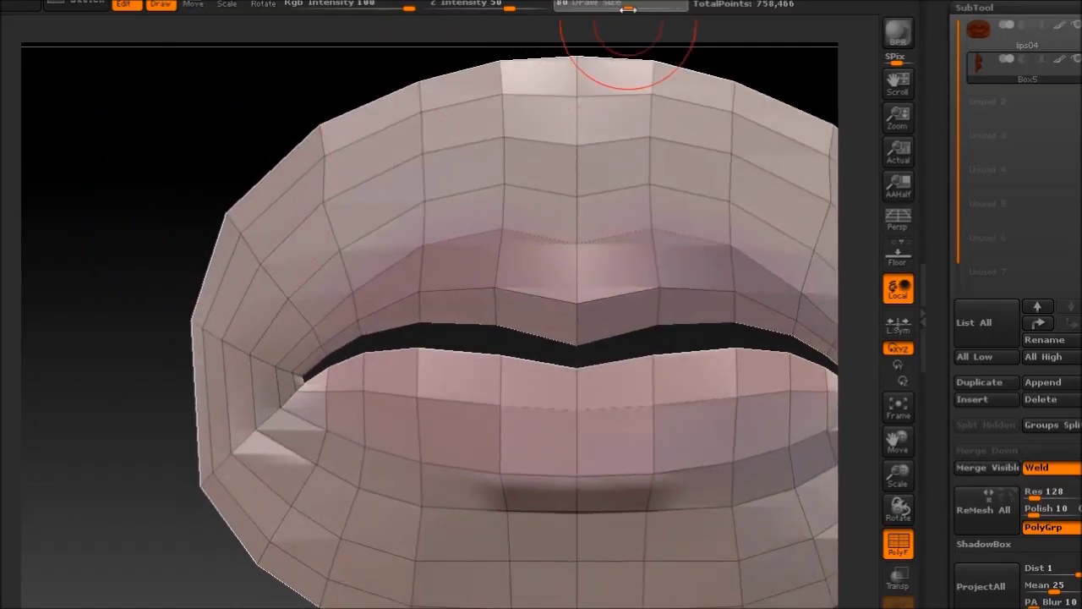
left_click_drag(234, 120, 278, 126)
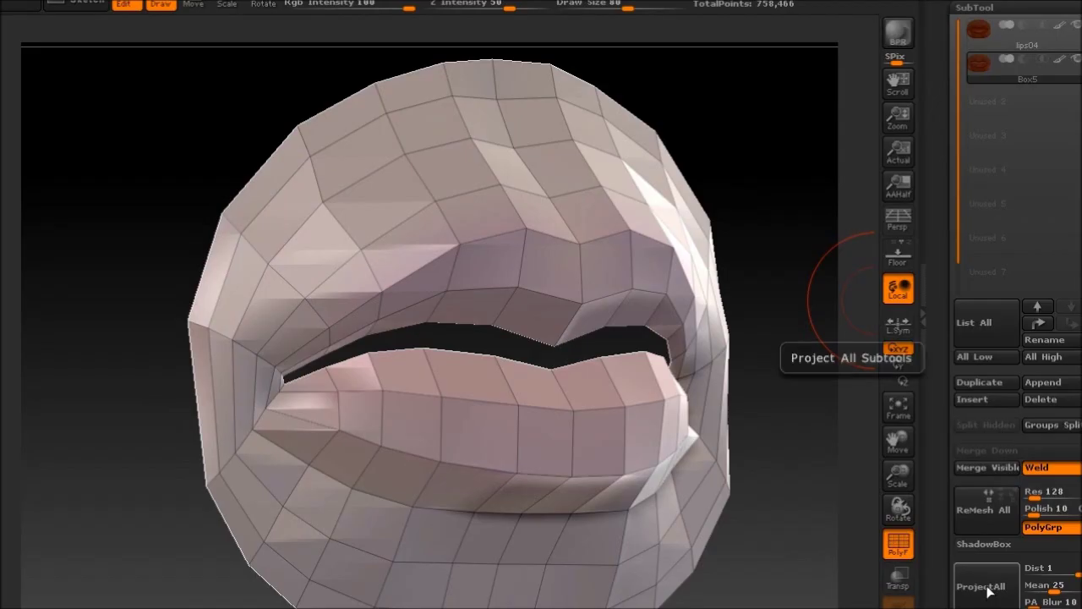
Leave solo view to show lips04 with Box5, and project the sculpt onto the Box5 mesh
left_click(898, 606)
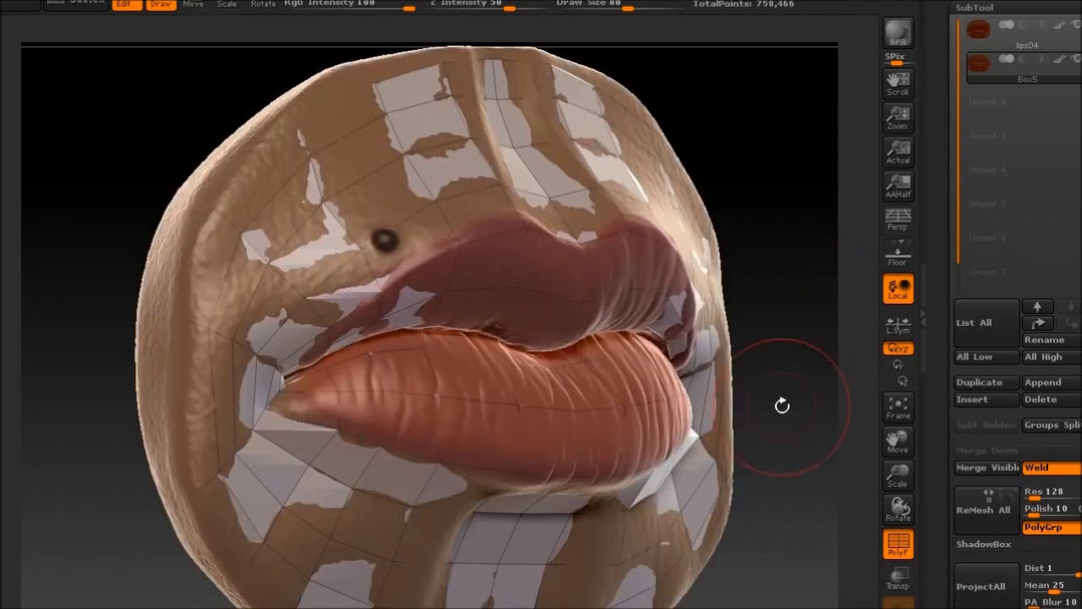
left_click_drag(783, 406, 841, 416)
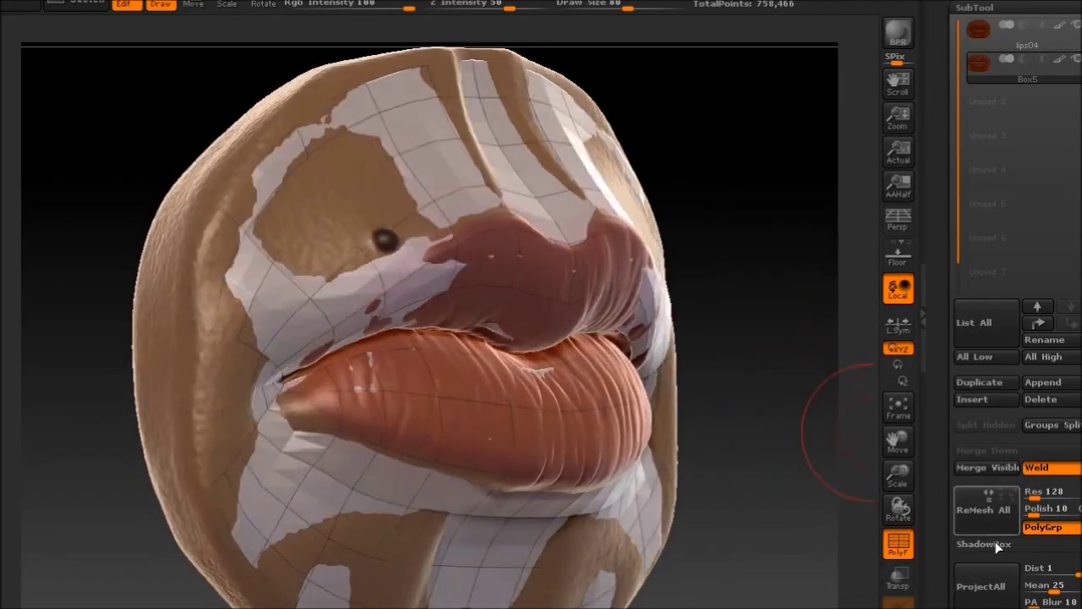
left_click(990, 585)
left_click_drag(794, 474, 734, 476)
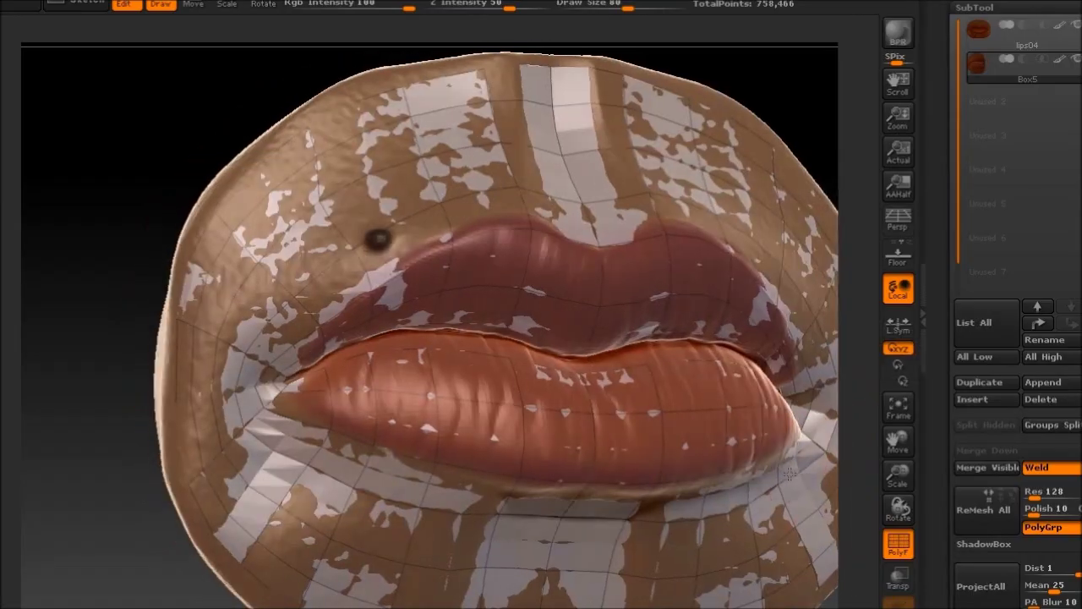
Raise Box5 through its higher subdivision levels, projecting the lips04 sculpt onto it again at each level
key("ctrl+d")
left_click(985, 588)
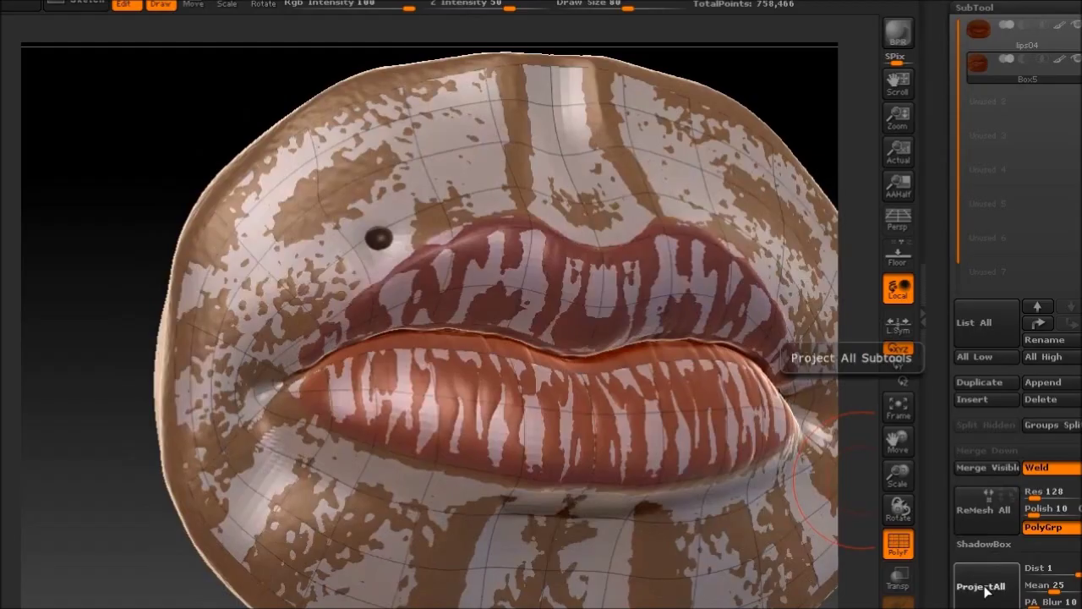
left_click(985, 590)
left_click(986, 590)
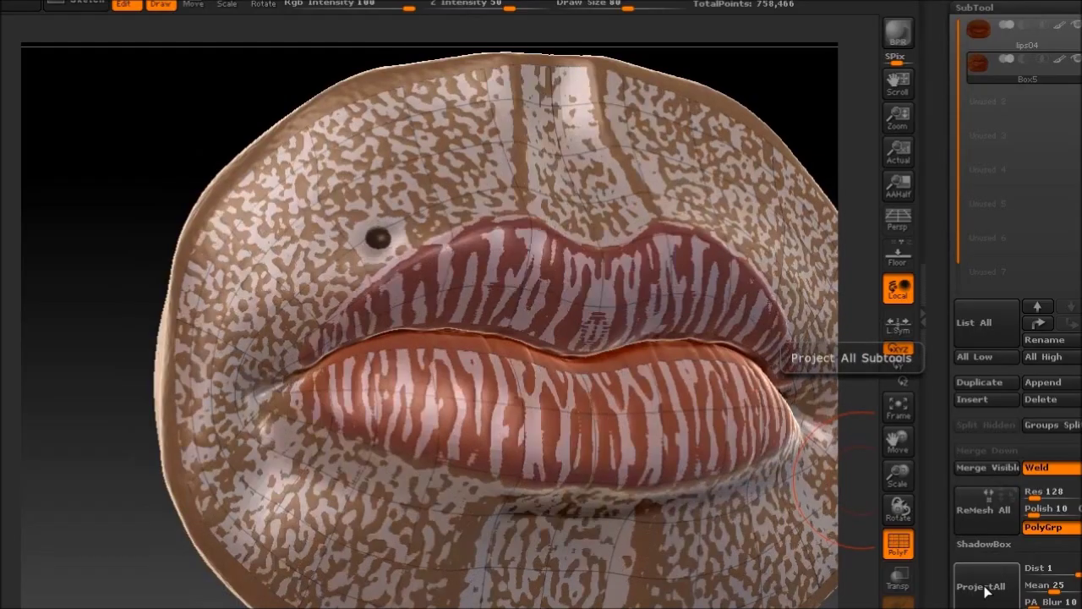
left_click(985, 590)
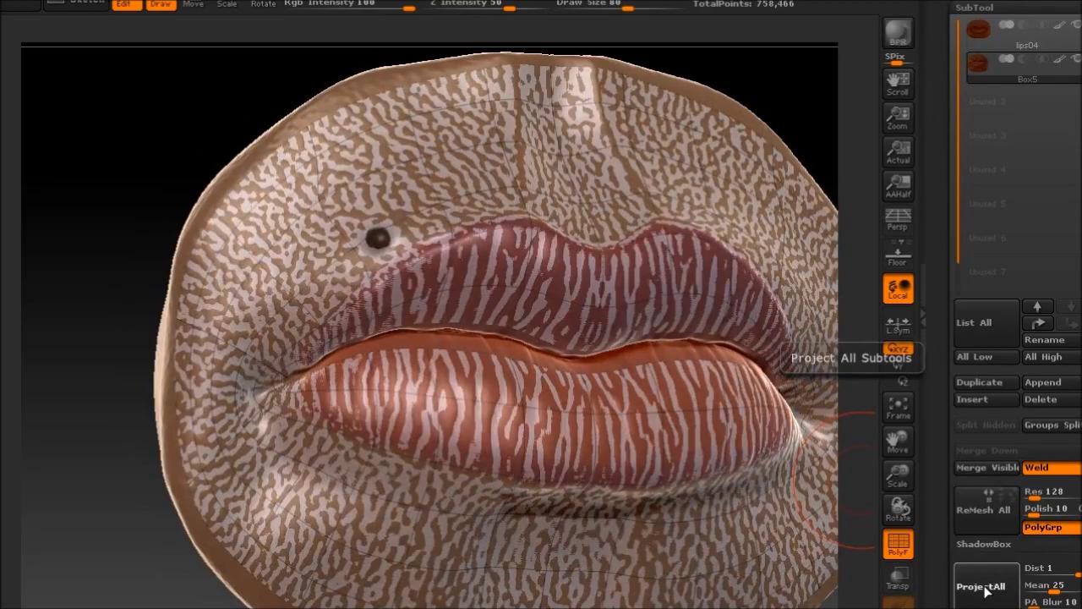
left_click(986, 591)
left_click_drag(164, 142, 145, 143)
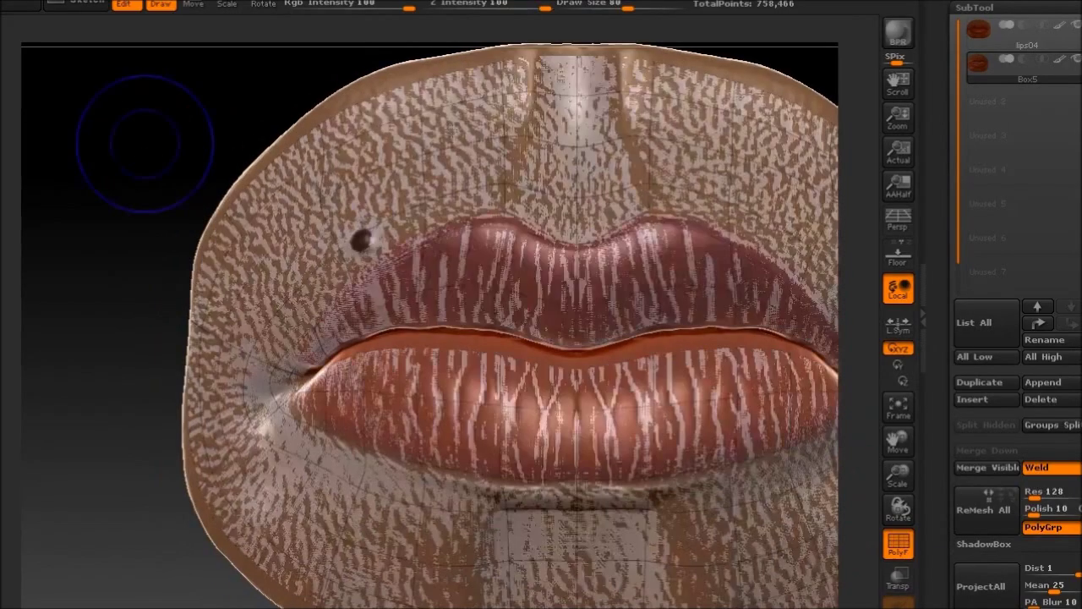
Show only the active subtool, turn off the polyframe display, and inspect the sculpt from the front and side
left_click(1069, 61)
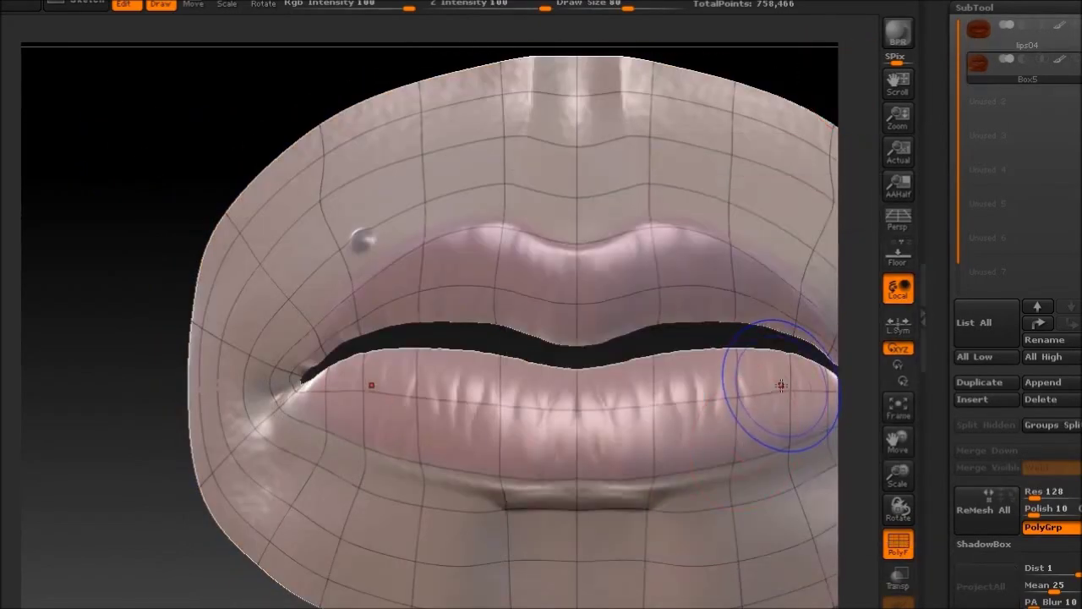
key("shift+f")
mouse_move(155, 189)
left_mouse_down()
mouse_move(169, 188)
mouse_move(124, 189)
mouse_move(144, 184)
mouse_move(121, 208)
mouse_move(133, 241)
mouse_move(144, 237)
mouse_move(132, 194)
mouse_move(113, 186)
mouse_move(110, 200)
left_mouse_up()
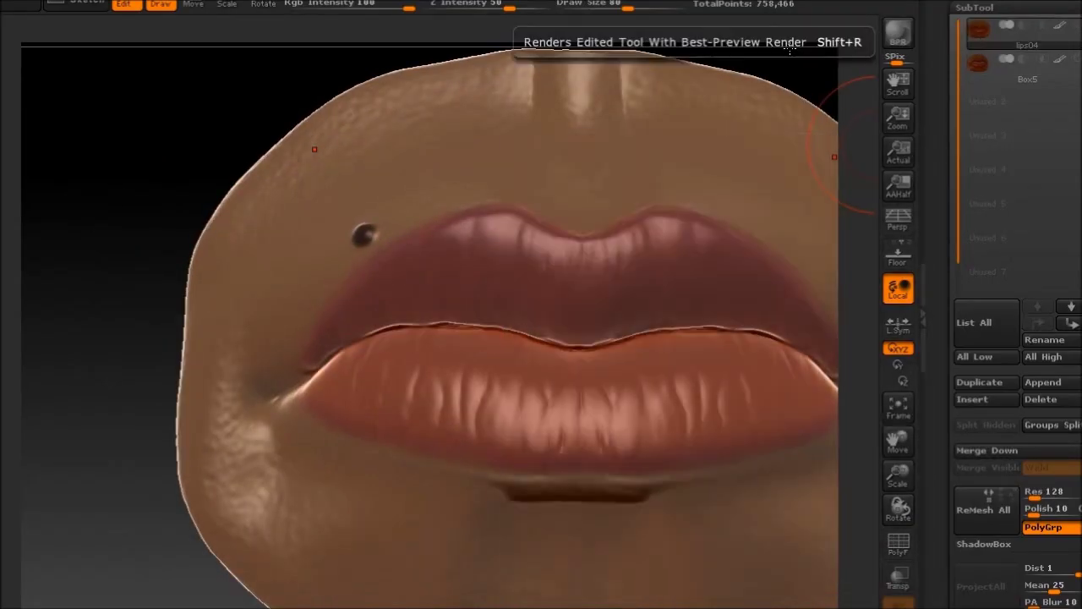
mouse_move(152, 141)
left_mouse_down()
mouse_move(165, 158)
mouse_move(140, 160)
mouse_move(149, 164)
mouse_move(142, 296)
left_mouse_up()
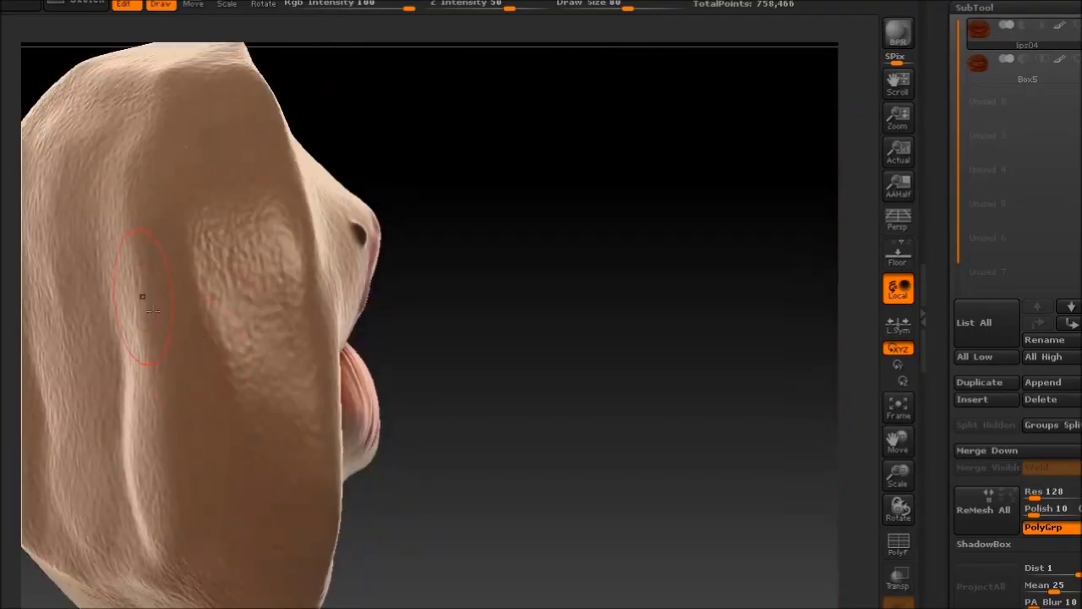
left_click_drag(559, 311, 482, 312)
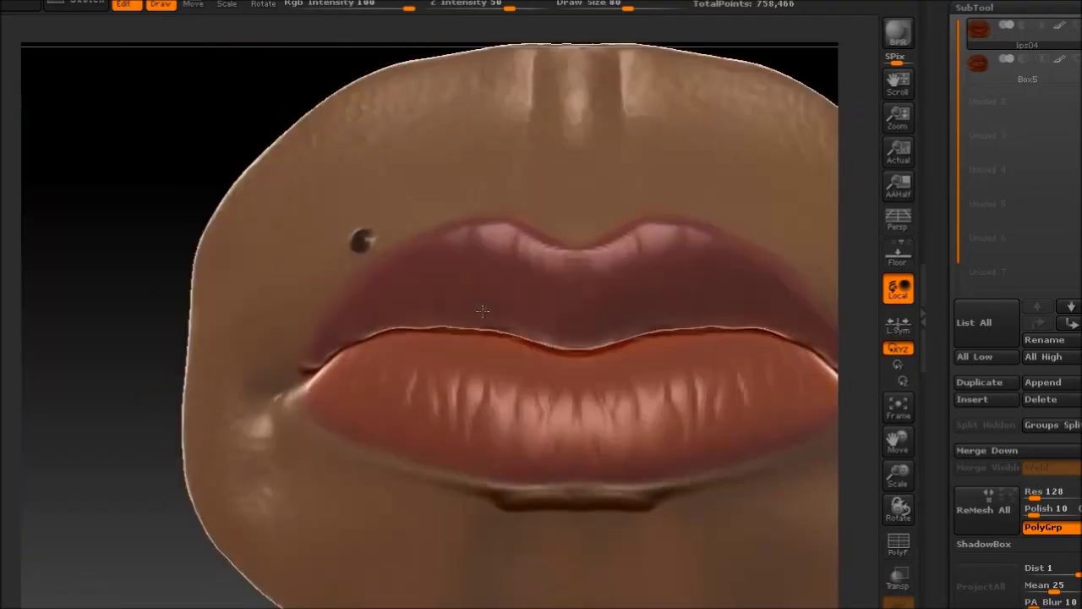
Switch back and forth between the lips04 and Box5 subtools to compare their sculpted detail
left_click(985, 71)
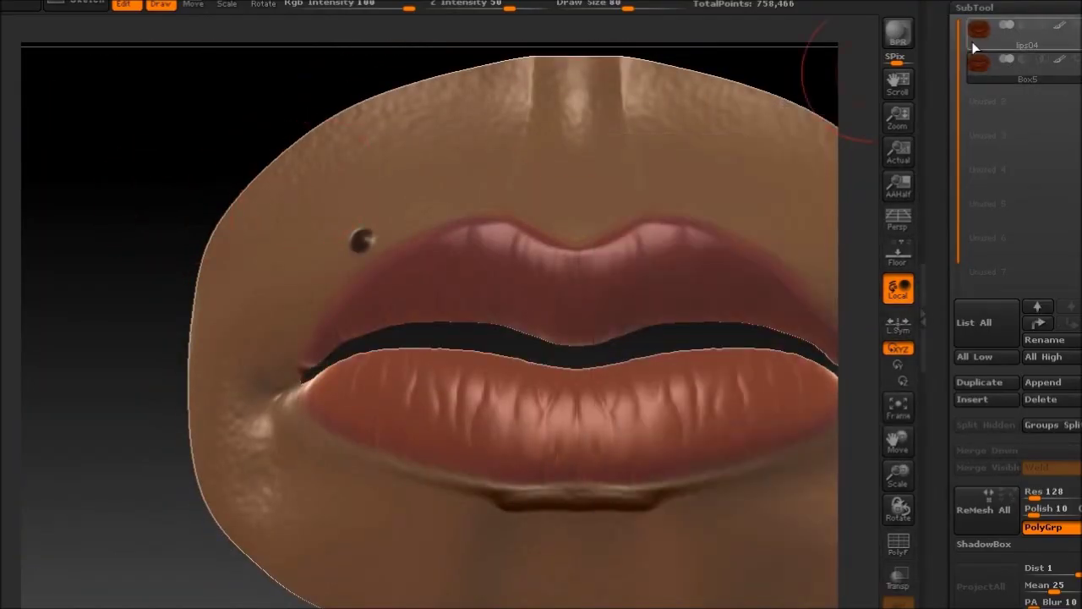
left_click(981, 35)
left_click(984, 69)
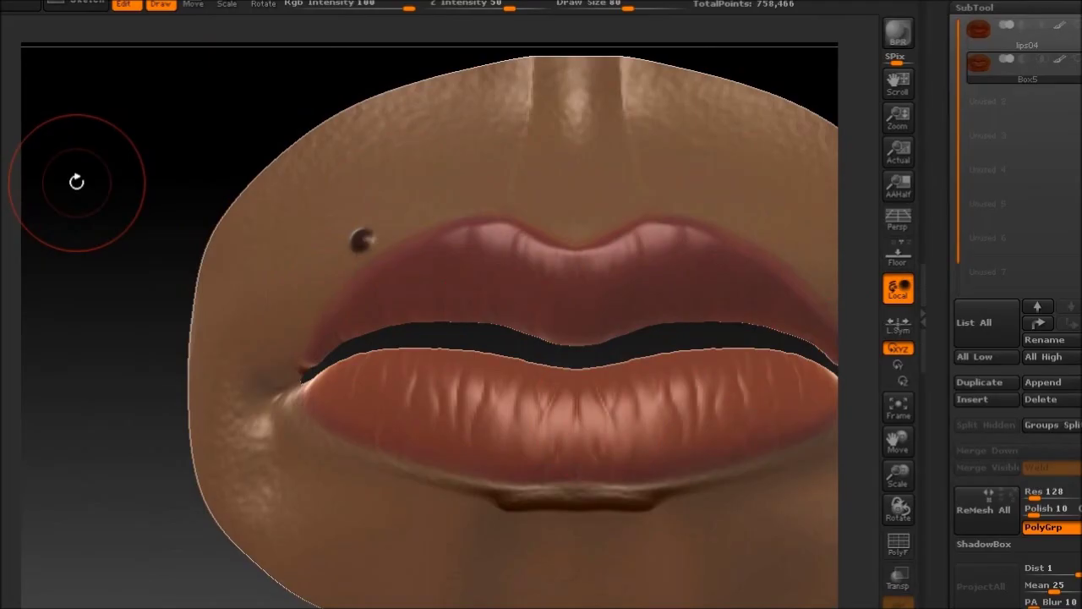
left_click_drag(76, 182, 301, 206)
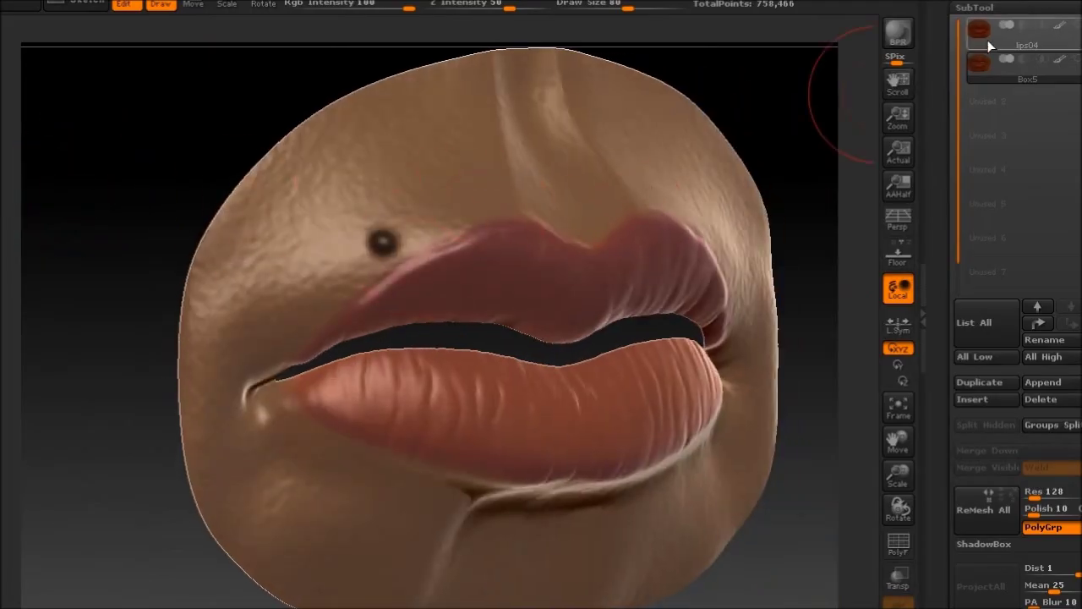
left_click(984, 39)
left_click_drag(805, 109, 786, 102, "shift")
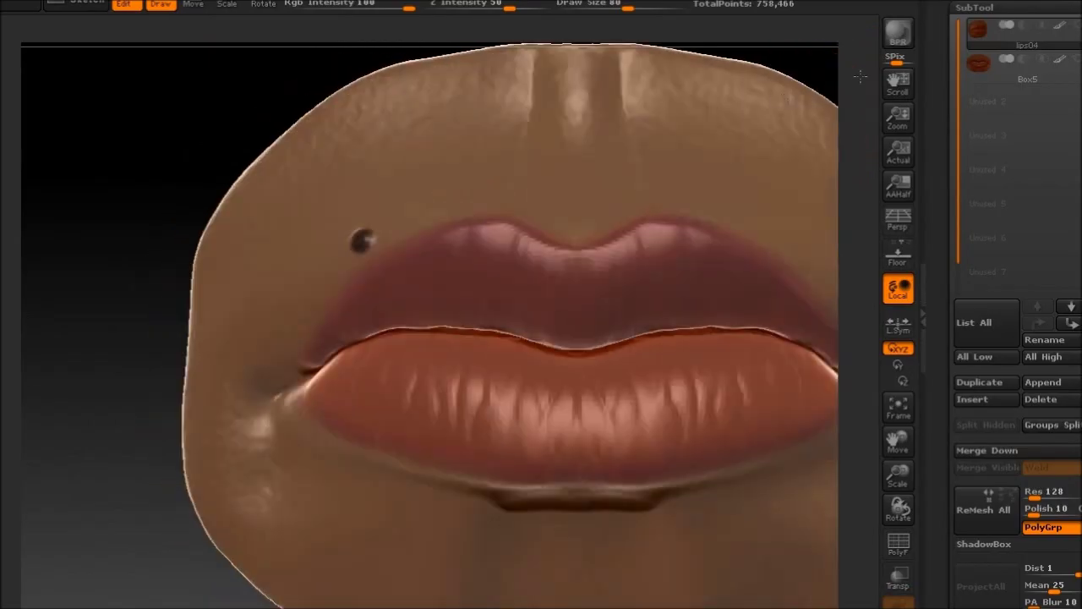
left_click(995, 75)
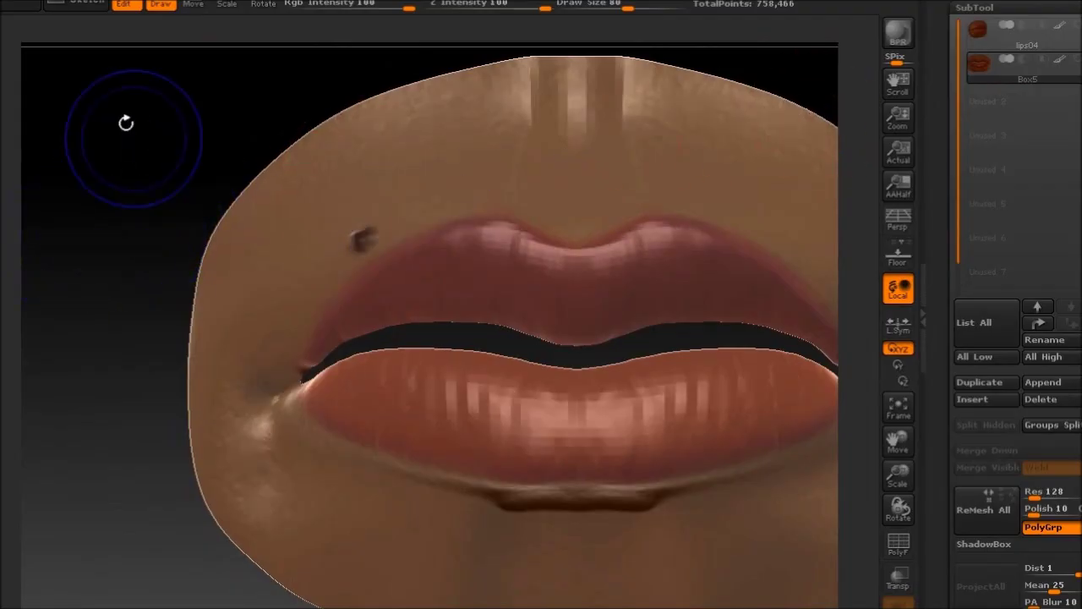
Choose the Move Topological brush, try pulling the upper lip contour of Box5, and go down one subdivision level
key("b")
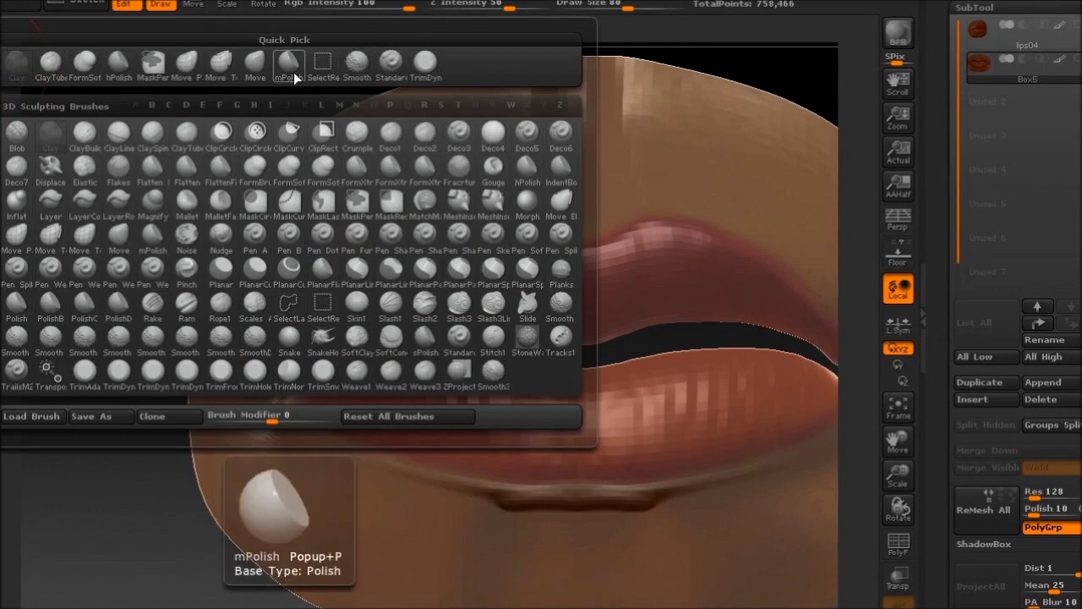
left_click(222, 72)
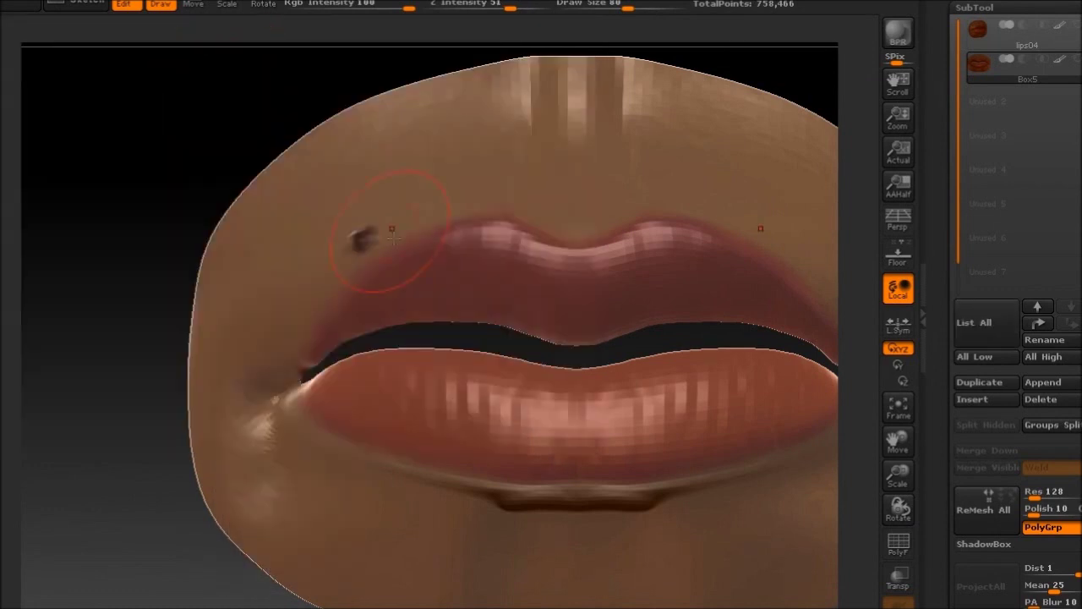
mouse_move(423, 244)
left_mouse_down()
mouse_move(430, 234)
mouse_move(419, 252)
left_mouse_up()
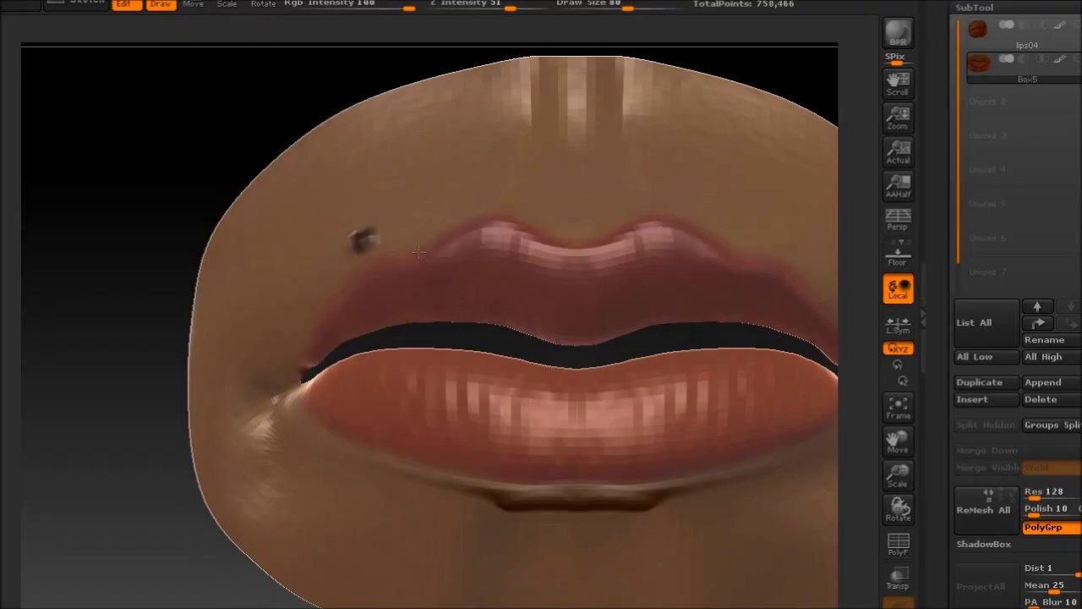
key("shift+d")
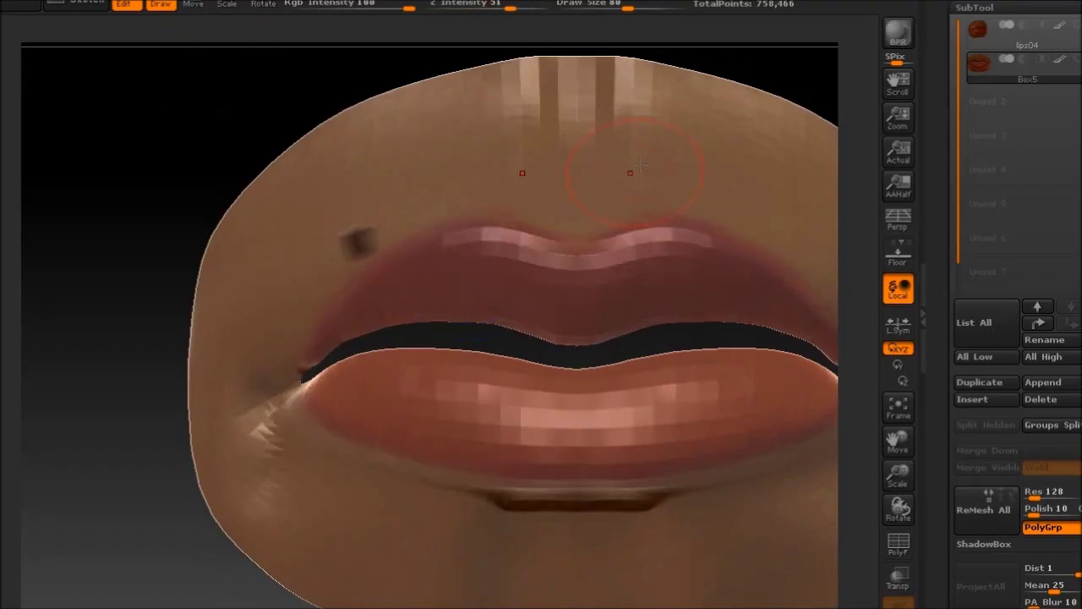
Set the draw size to 113, try reshaping the peaks of the upper lip on Box5, and undo the strokes
left_click_drag(627, 8, 634, 10)
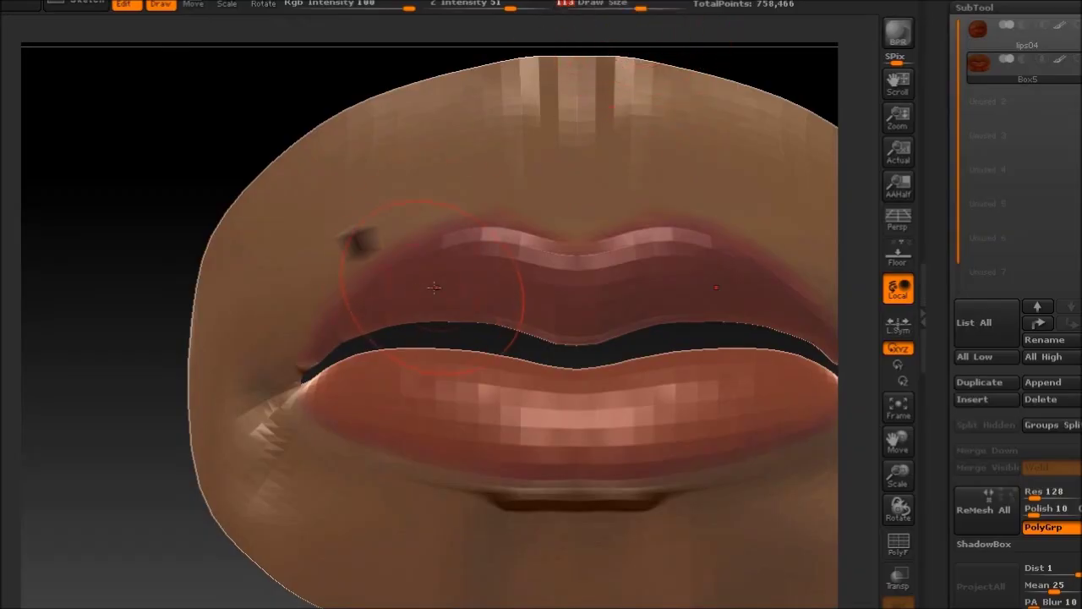
left_click_drag(455, 287, 455, 267)
key("ctrl+z")
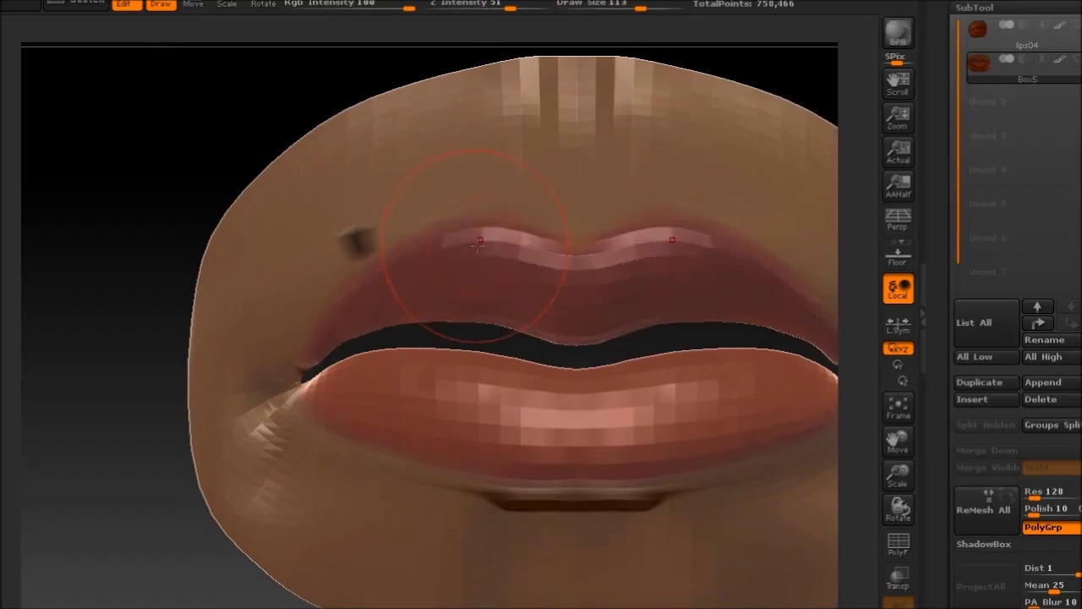
mouse_move(485, 233)
left_mouse_down()
mouse_move(479, 175)
mouse_move(484, 248)
mouse_move(465, 200)
left_mouse_up()
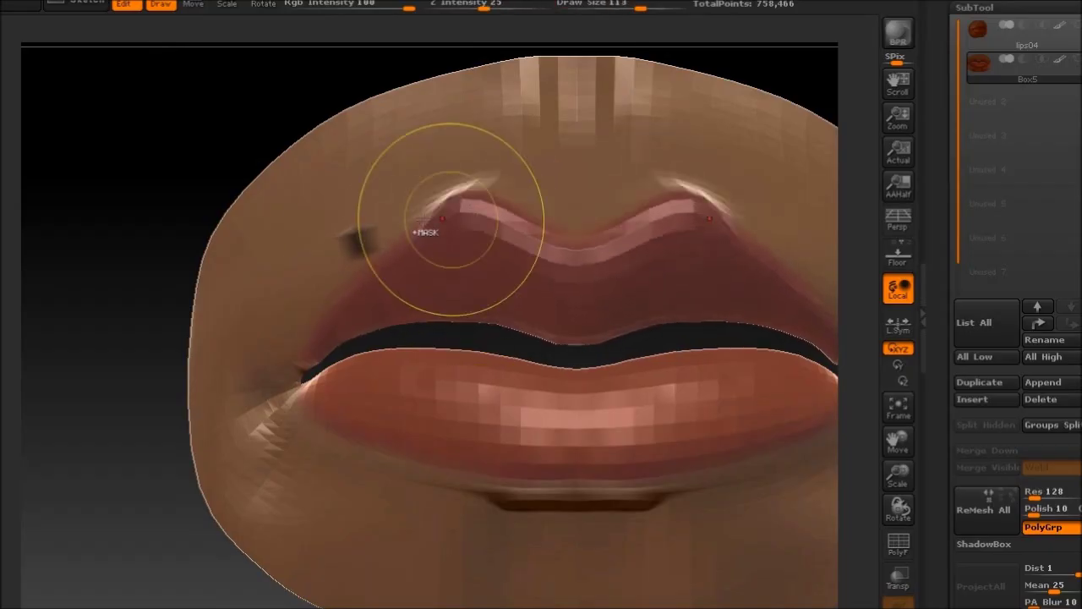
key("ctrl+z")
Examine the lip and skin detail on the Box5 mesh at its highest subdivision level from several angles
left_click_drag(207, 220, 382, 279)
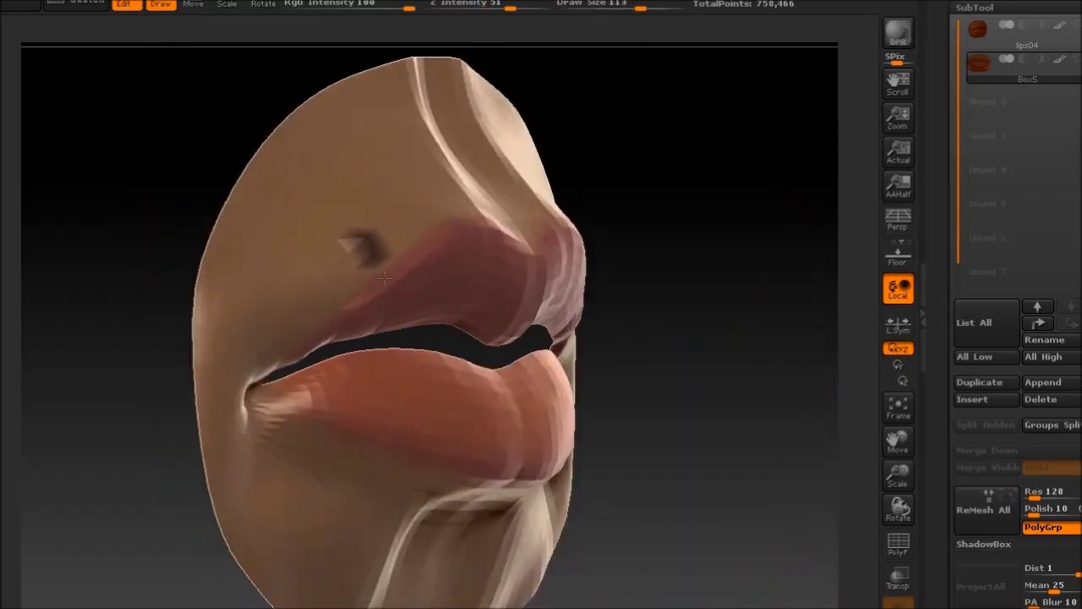
left_click_drag(725, 316, 95, 281)
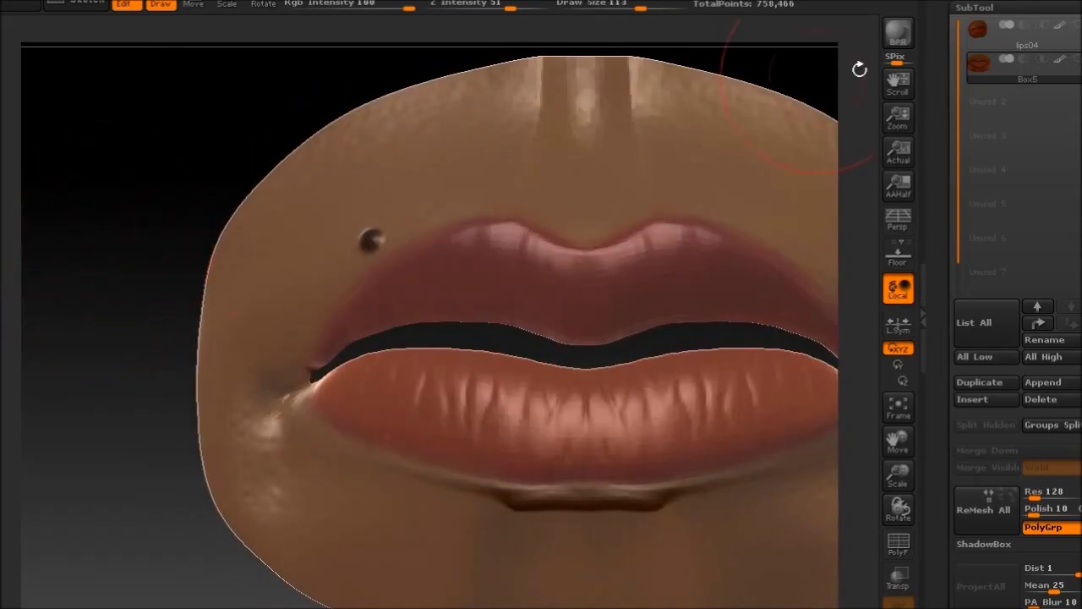
left_click_drag(1074, 42, 1074, 572)
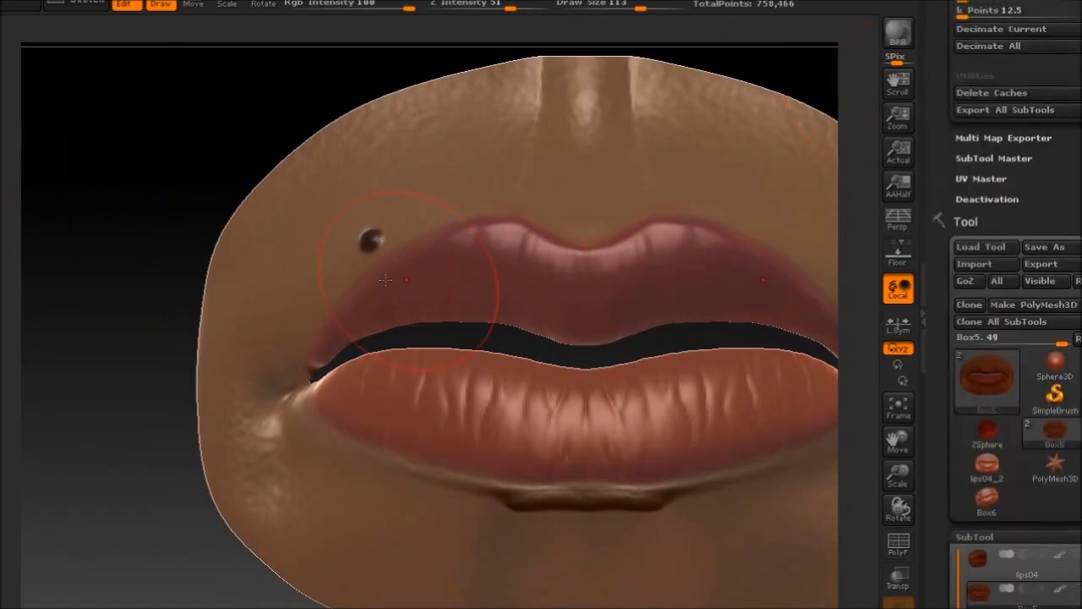
mouse_move(182, 279)
left_mouse_down()
mouse_move(174, 249)
mouse_move(197, 194)
mouse_move(189, 246)
mouse_move(252, 296)
mouse_move(178, 321)
mouse_move(241, 323)
left_mouse_up()
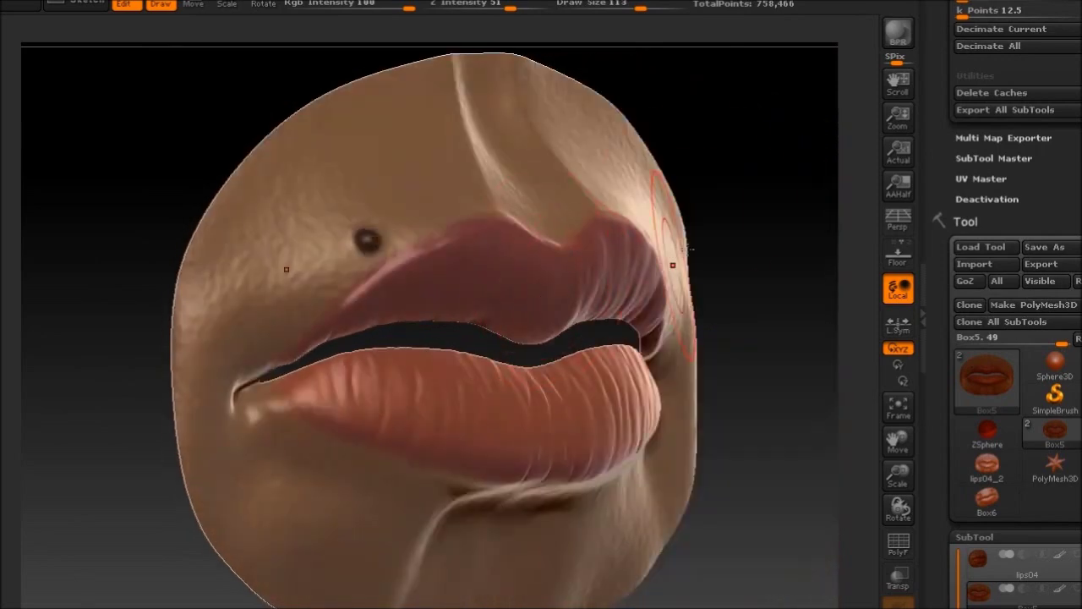
left_click_drag(718, 184, 607, 332)
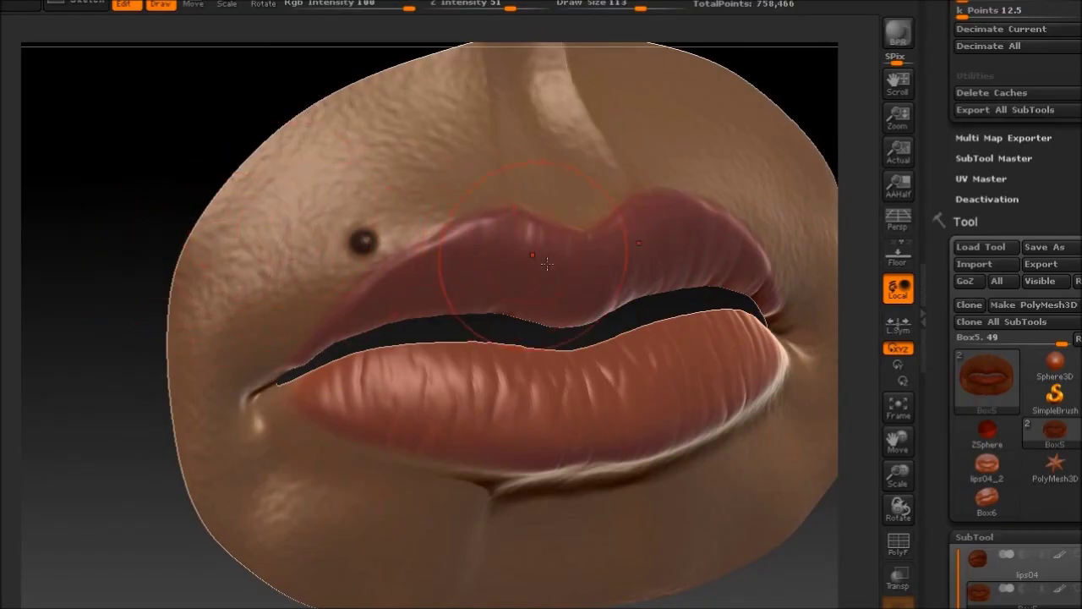
left_click_drag(137, 225, 169, 234)
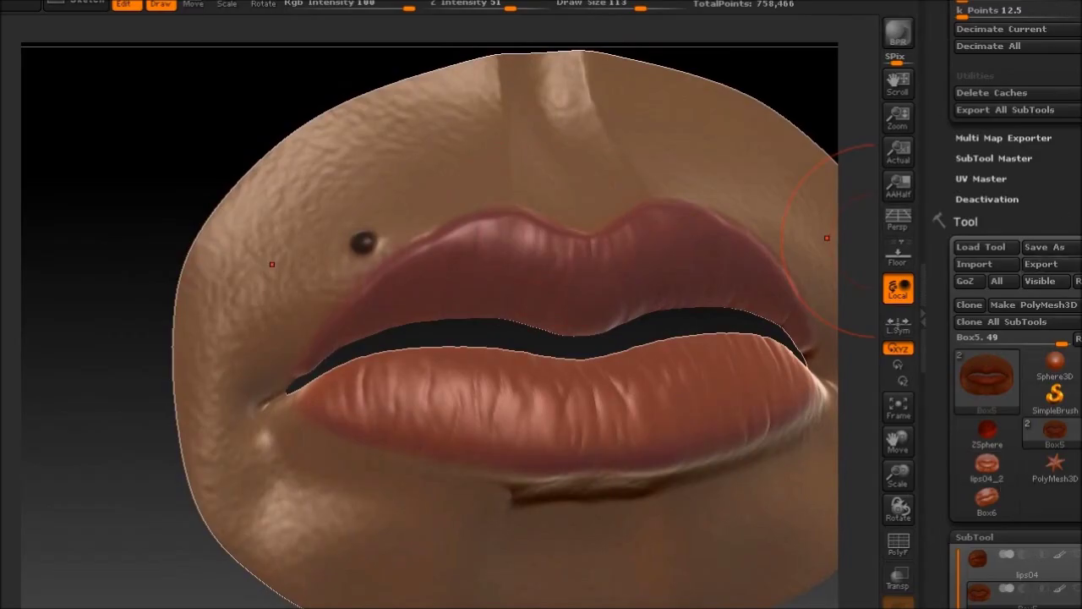
Bring the Geometry subdivision settings of the Box5 mesh into view
scroll(1006, 338, "down", 5)
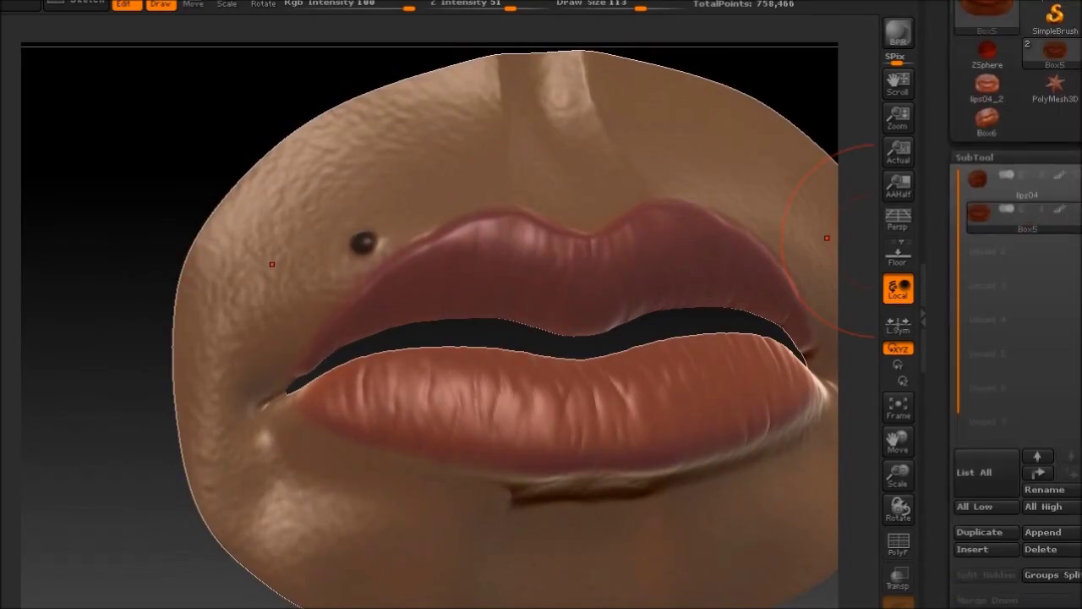
scroll(1014, 304, "down", 6)
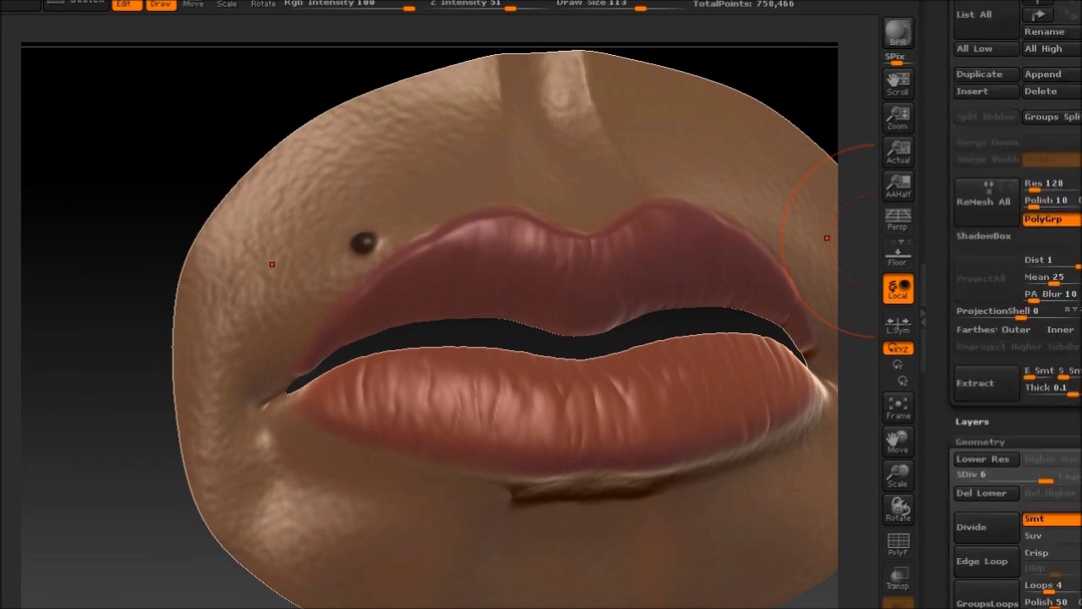
scroll(1015, 304, "down", 1)
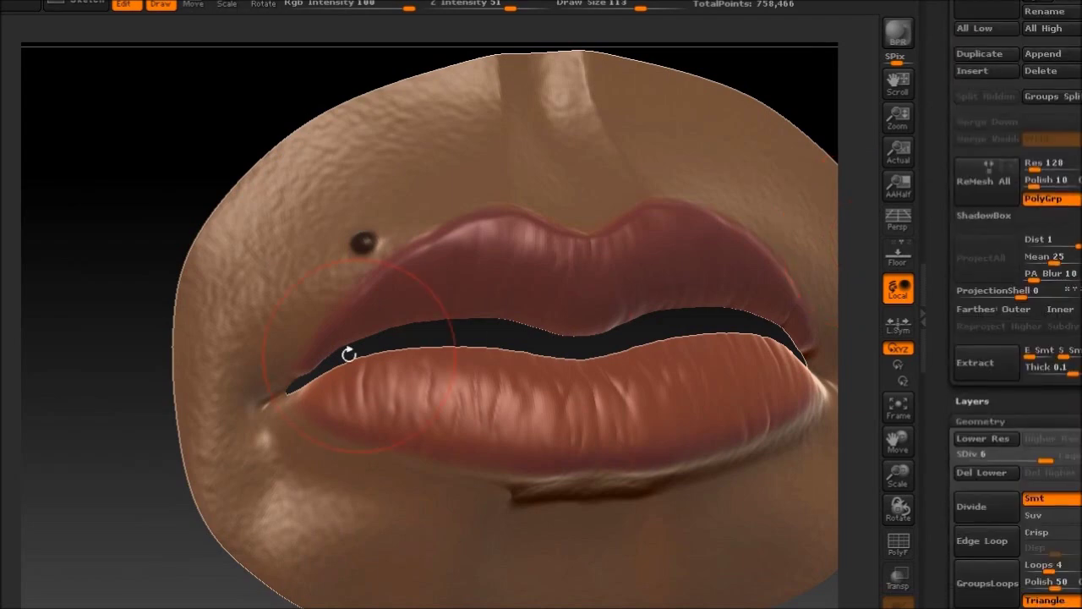